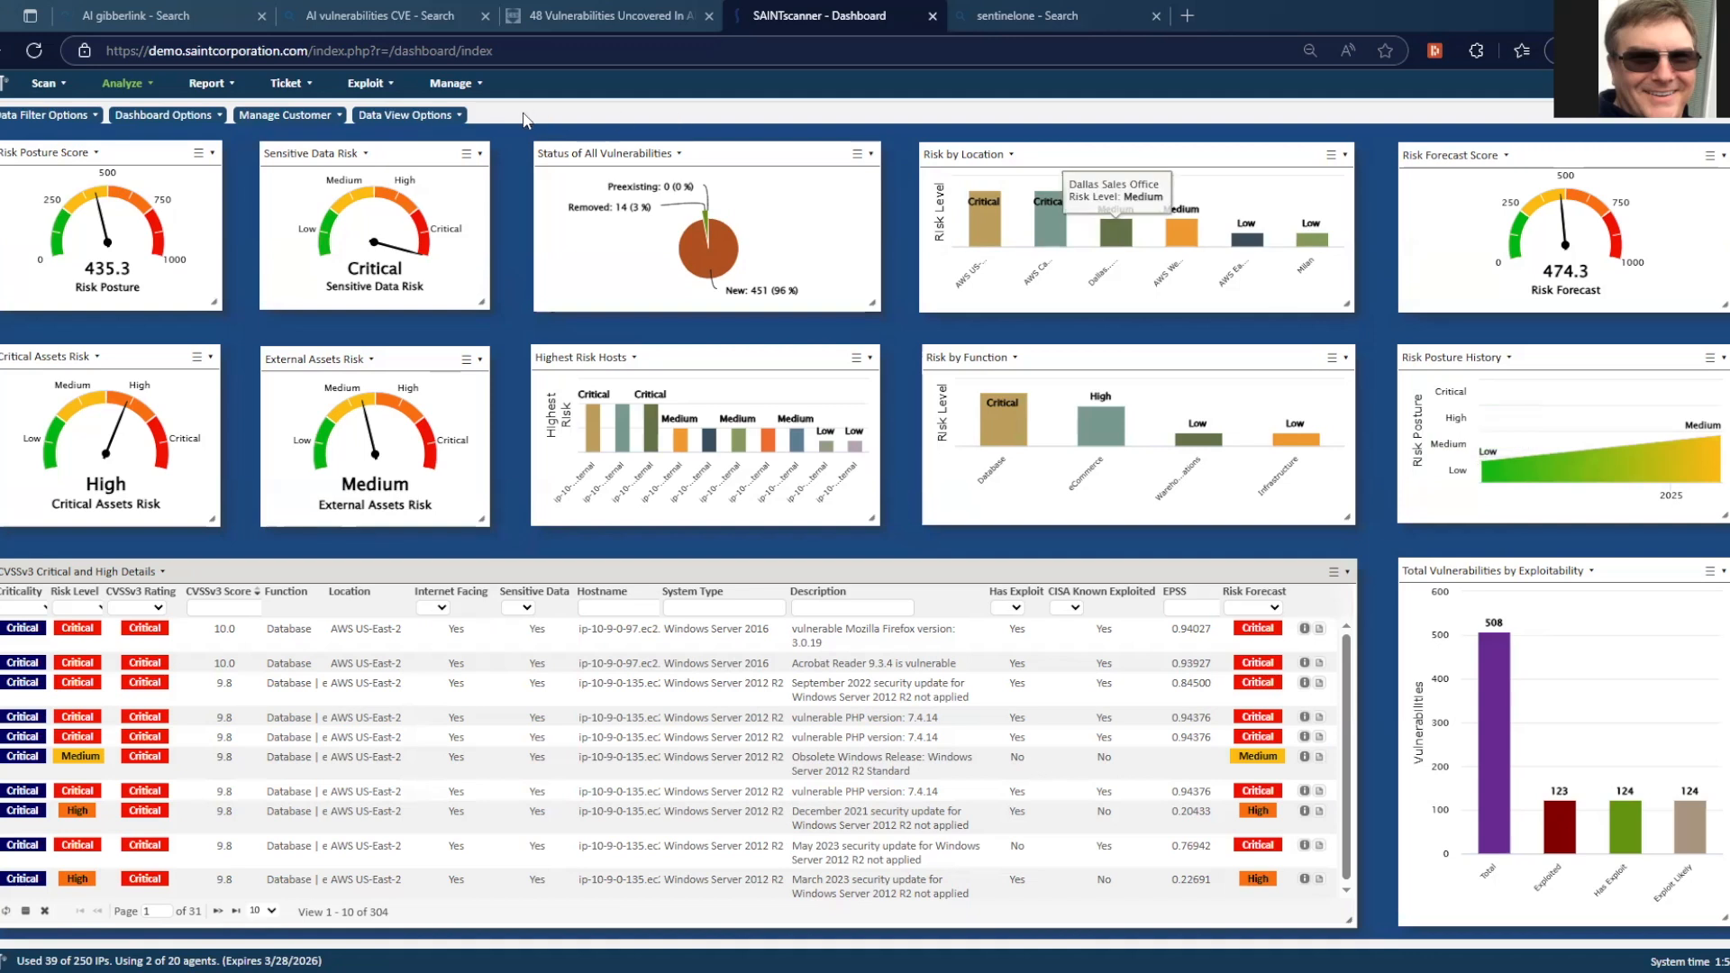
Open the managed assets list and select the first asset, the Linux 2.6.32 - 3.2 host.
click(444, 90)
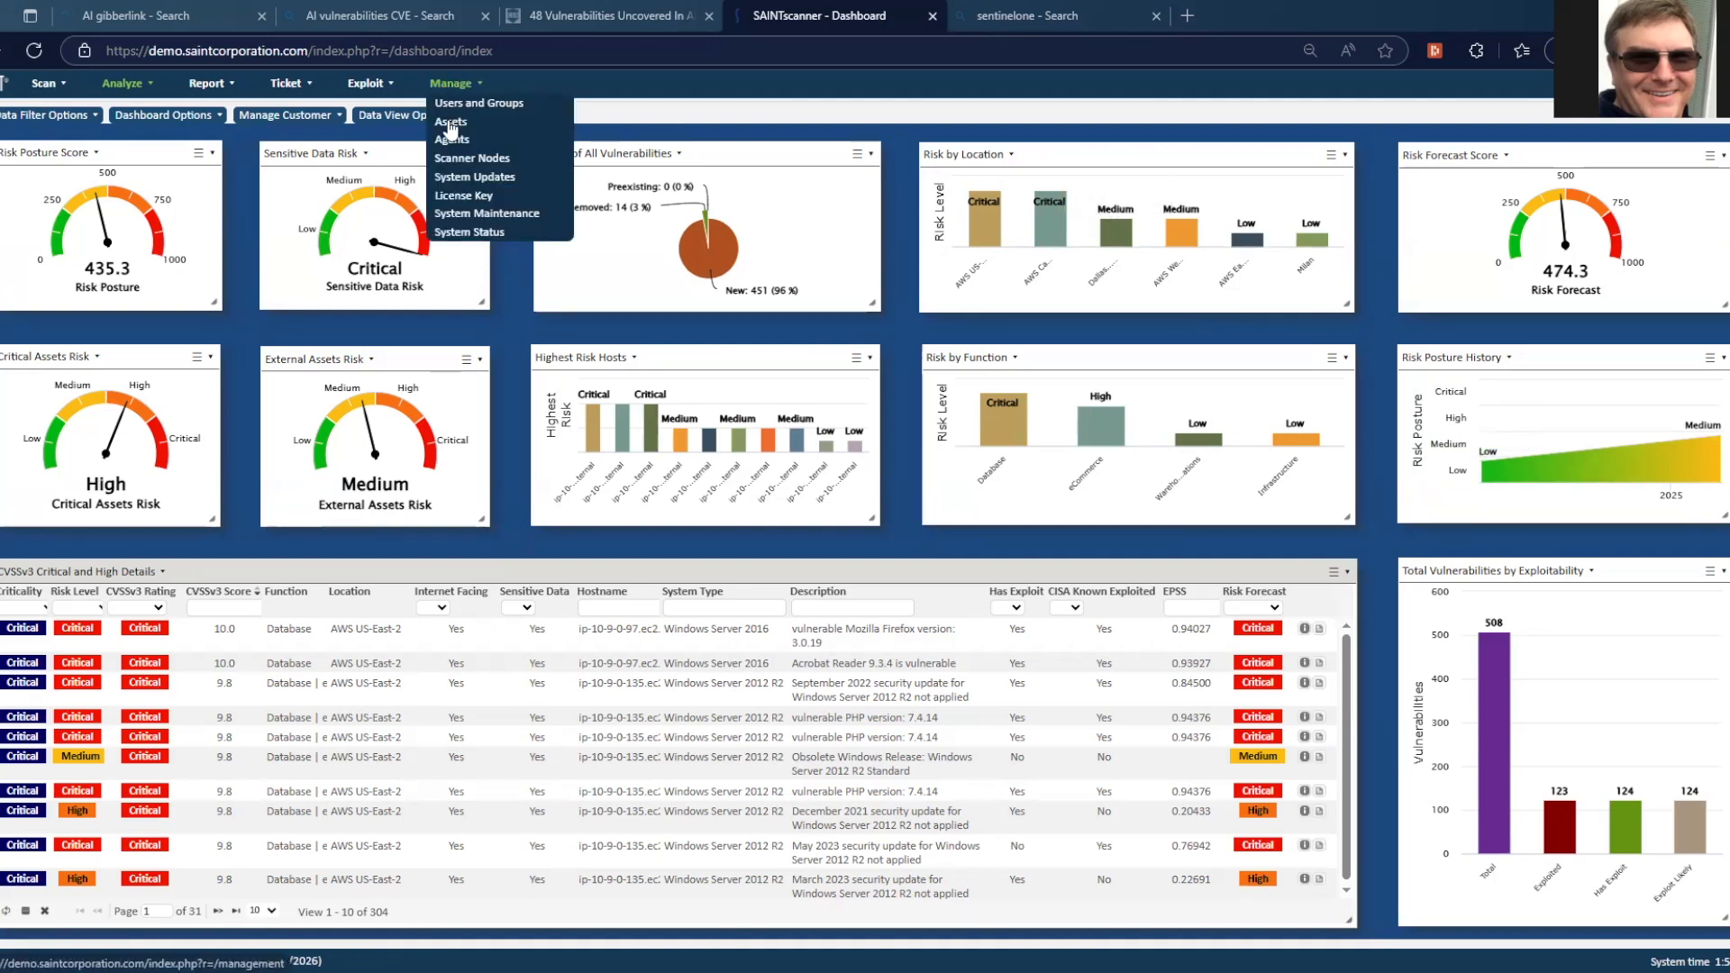
click(450, 123)
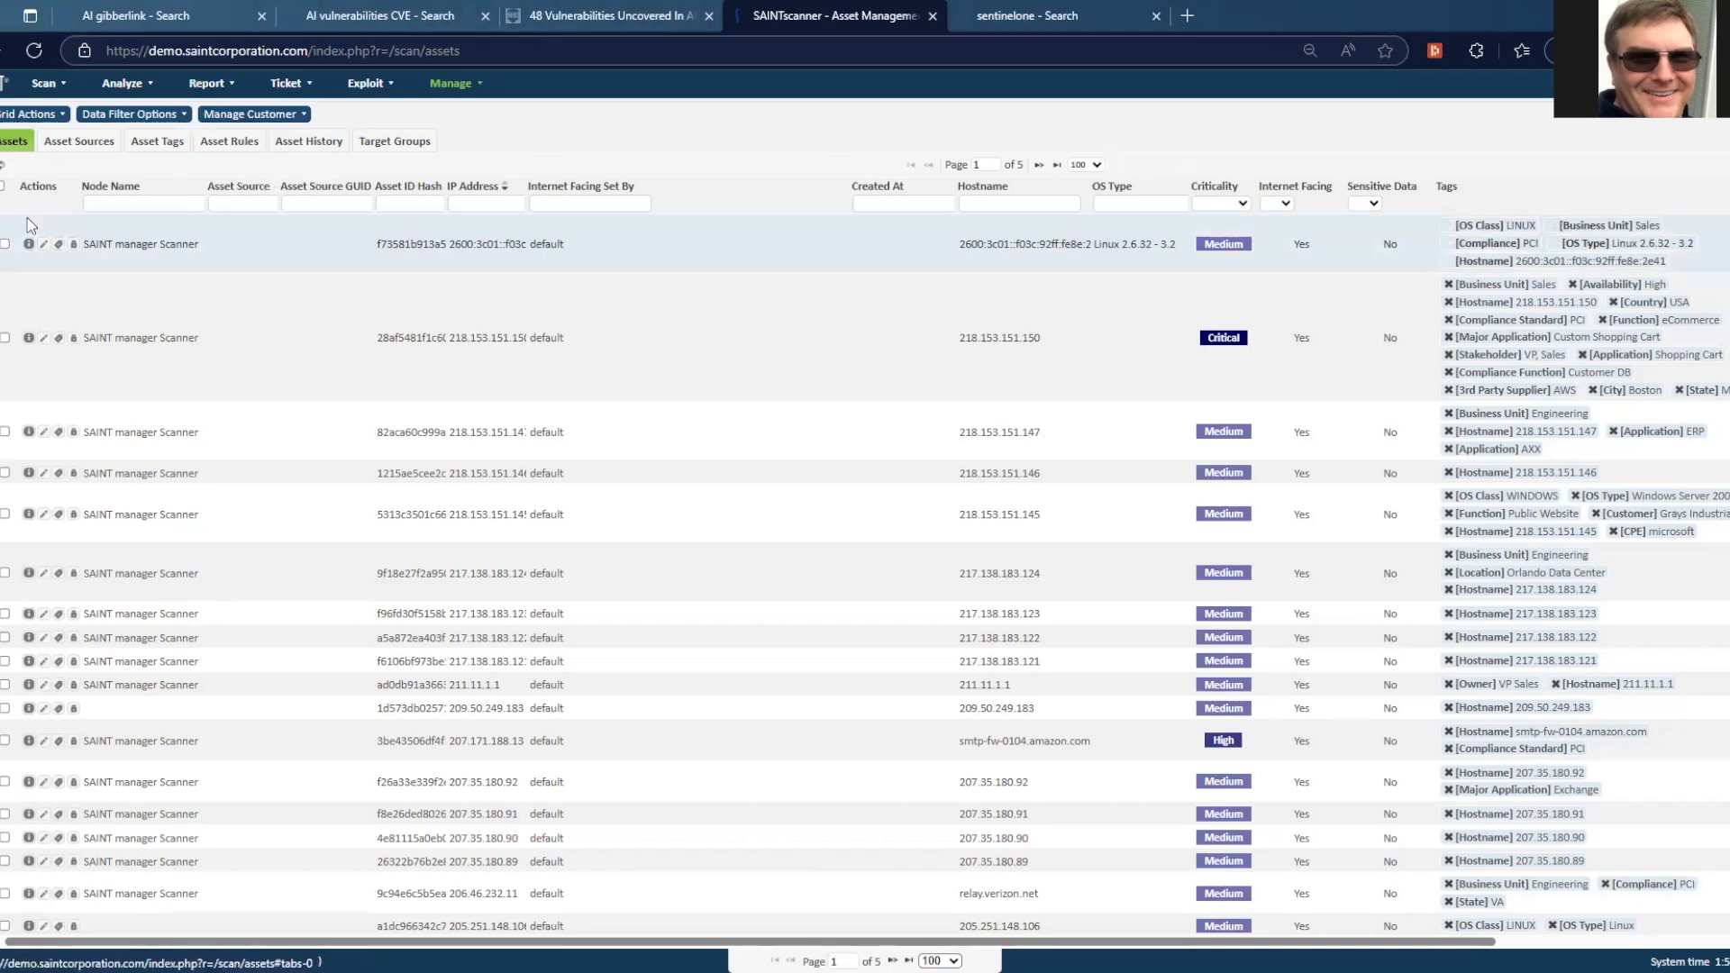
click(5, 244)
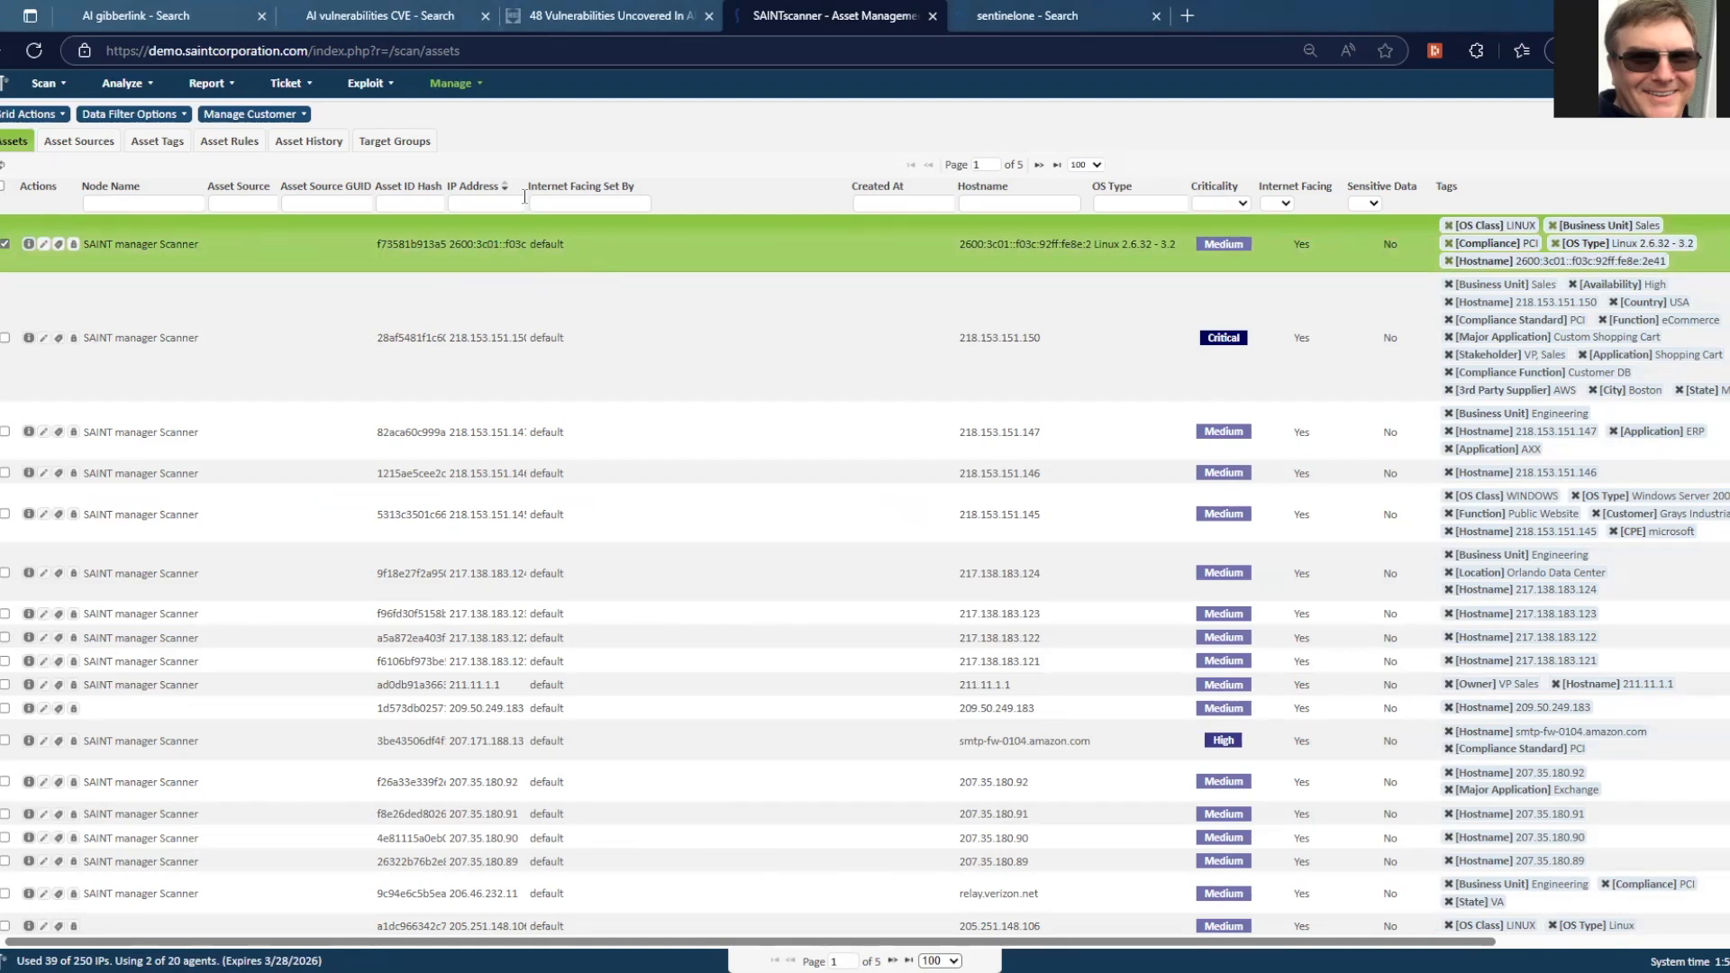
Widen the IP Address column in the asset grid and review the tags assigned to the assets.
drag(524, 195, 625, 207)
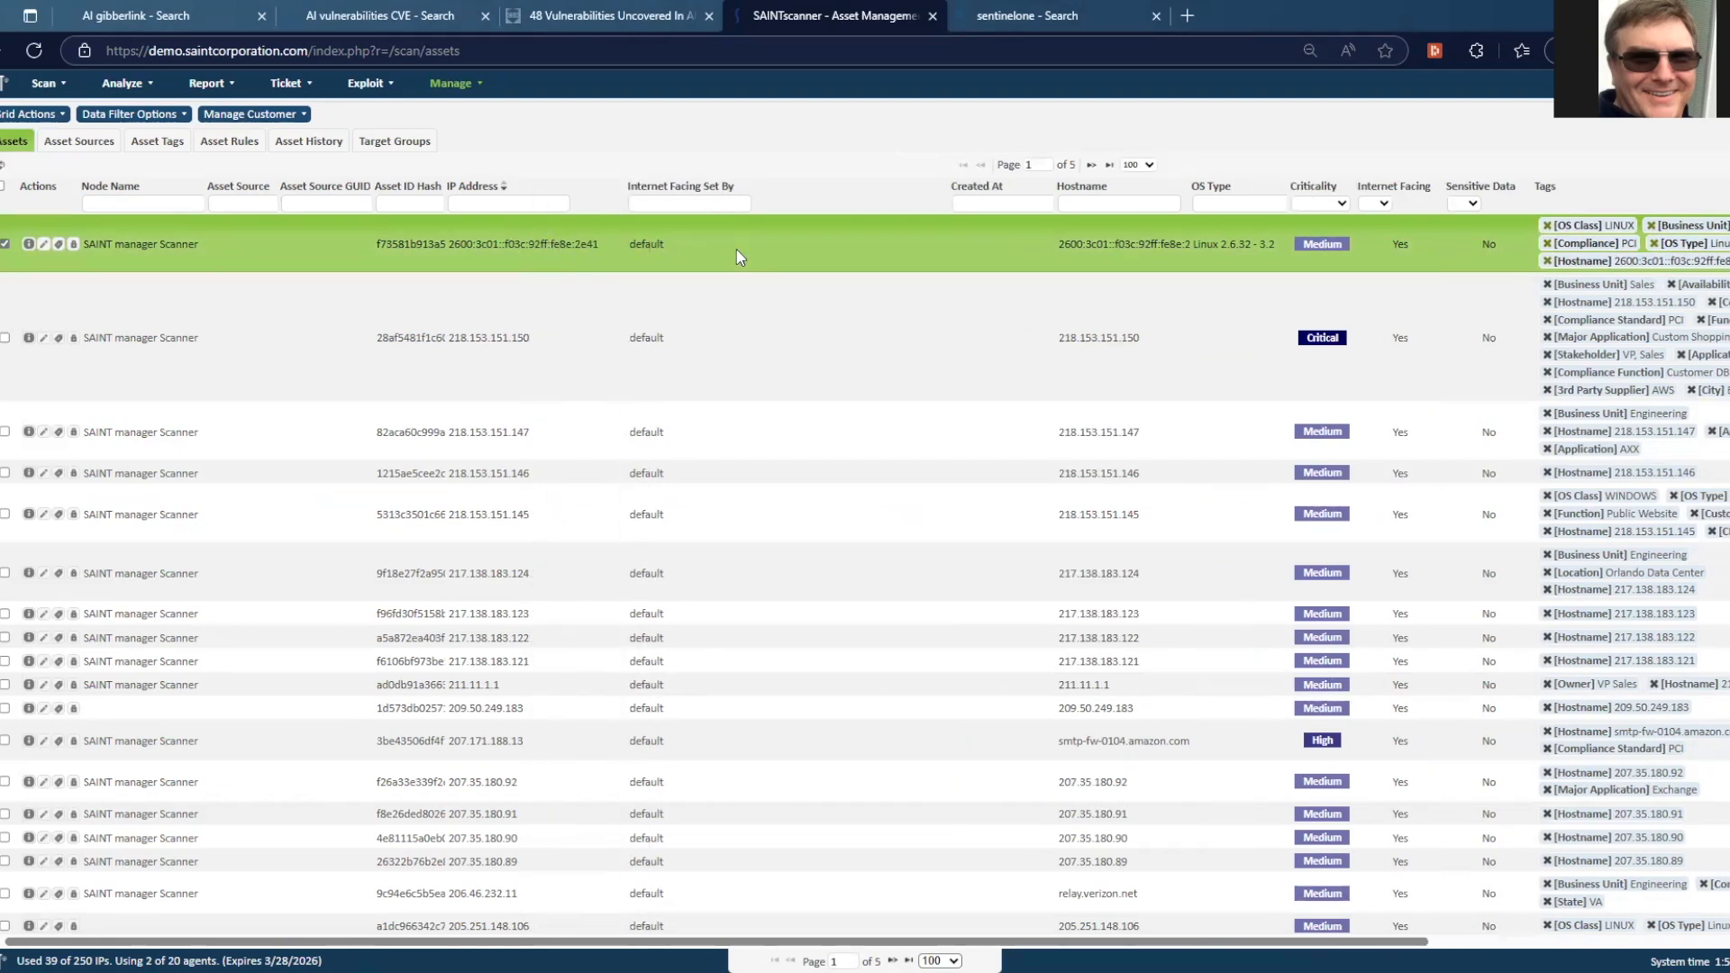
scroll(1618, 151, right, 3)
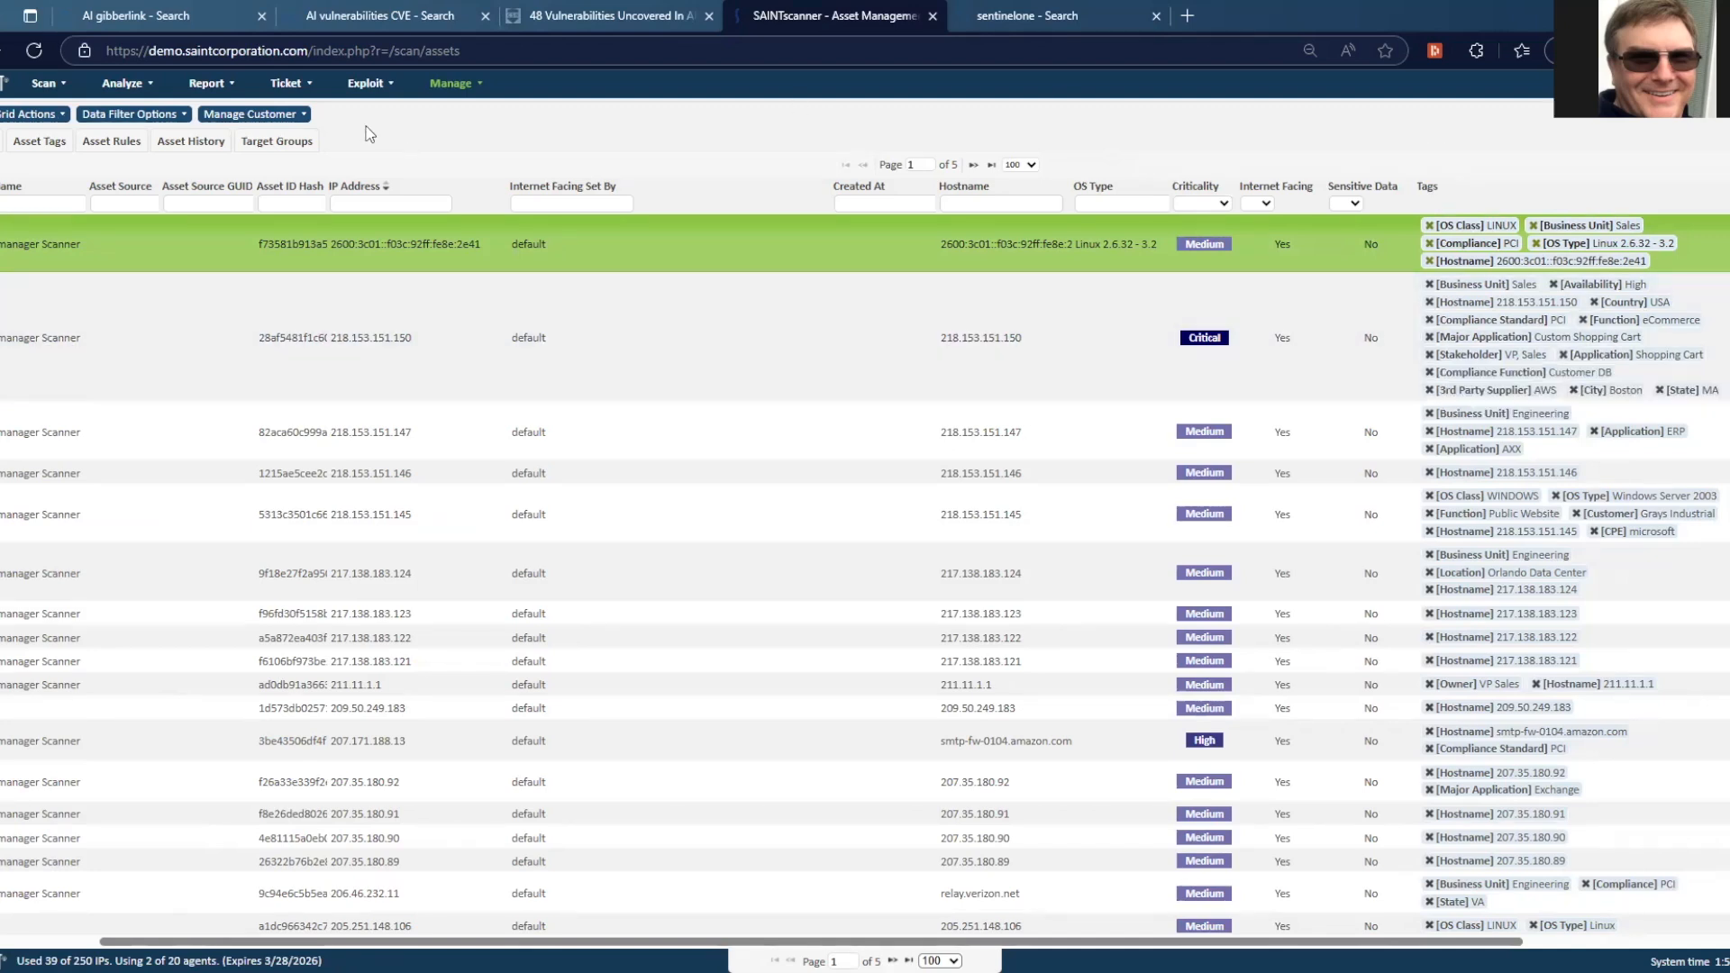
scroll(447, 127, left, 3)
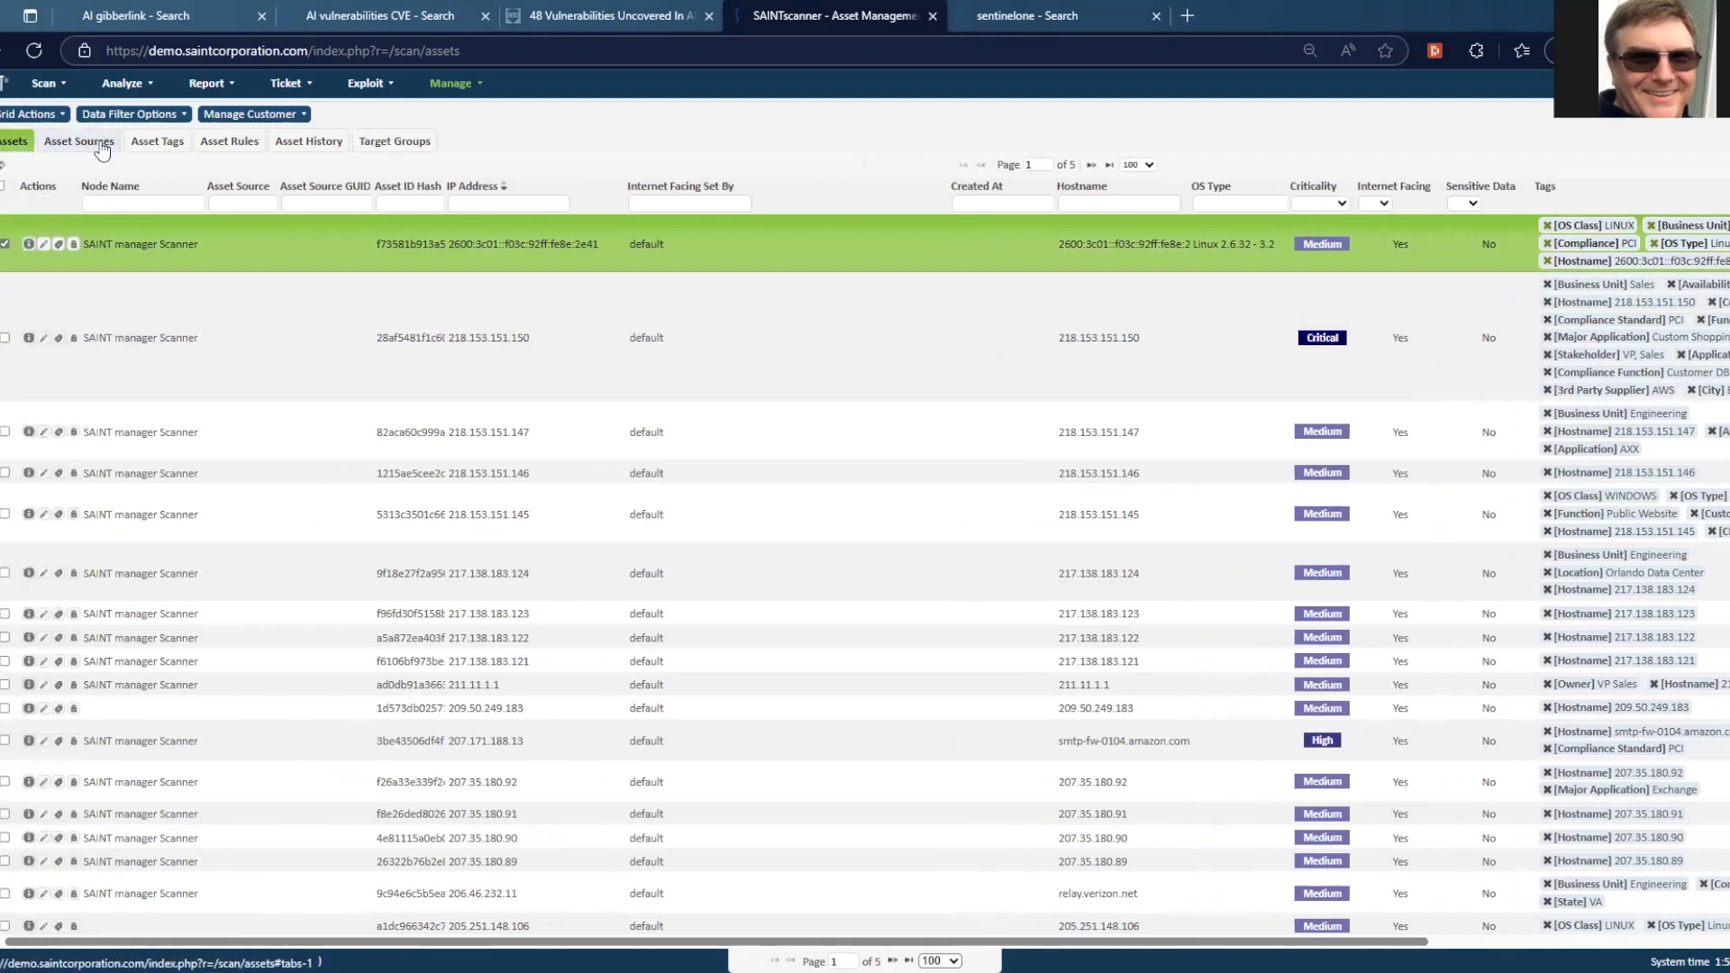
Draft a new asset tag named Function with data type STRING and value HR, and close the form without saving.
click(154, 145)
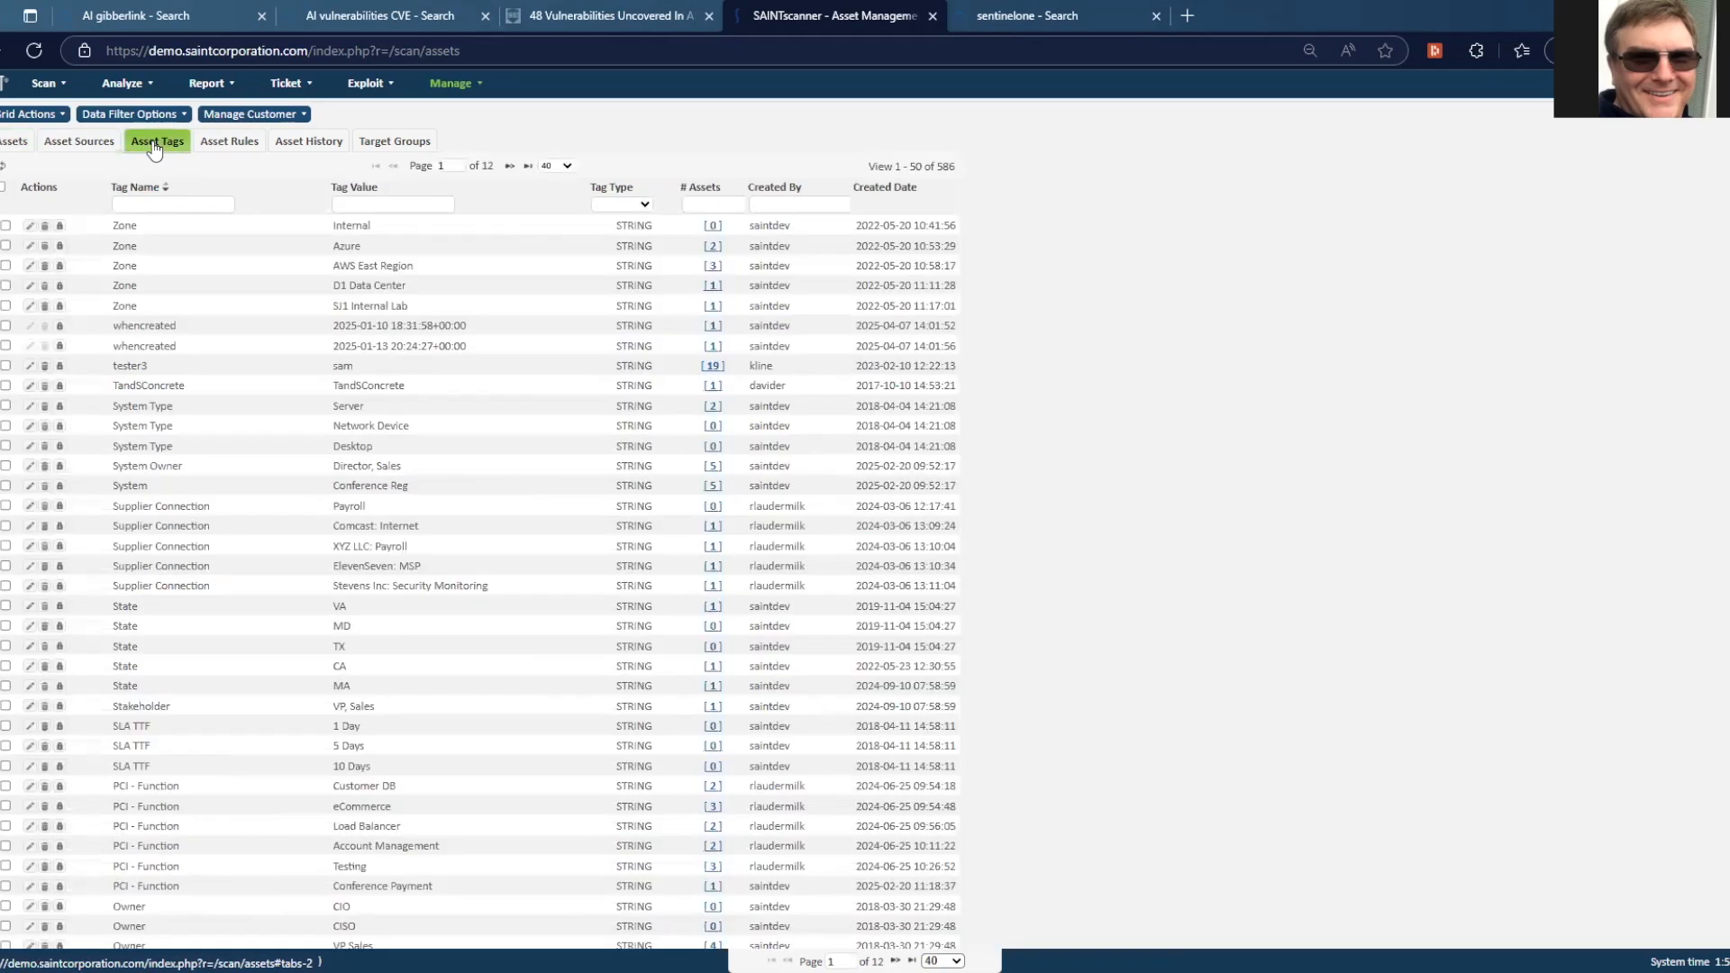
click(28, 117)
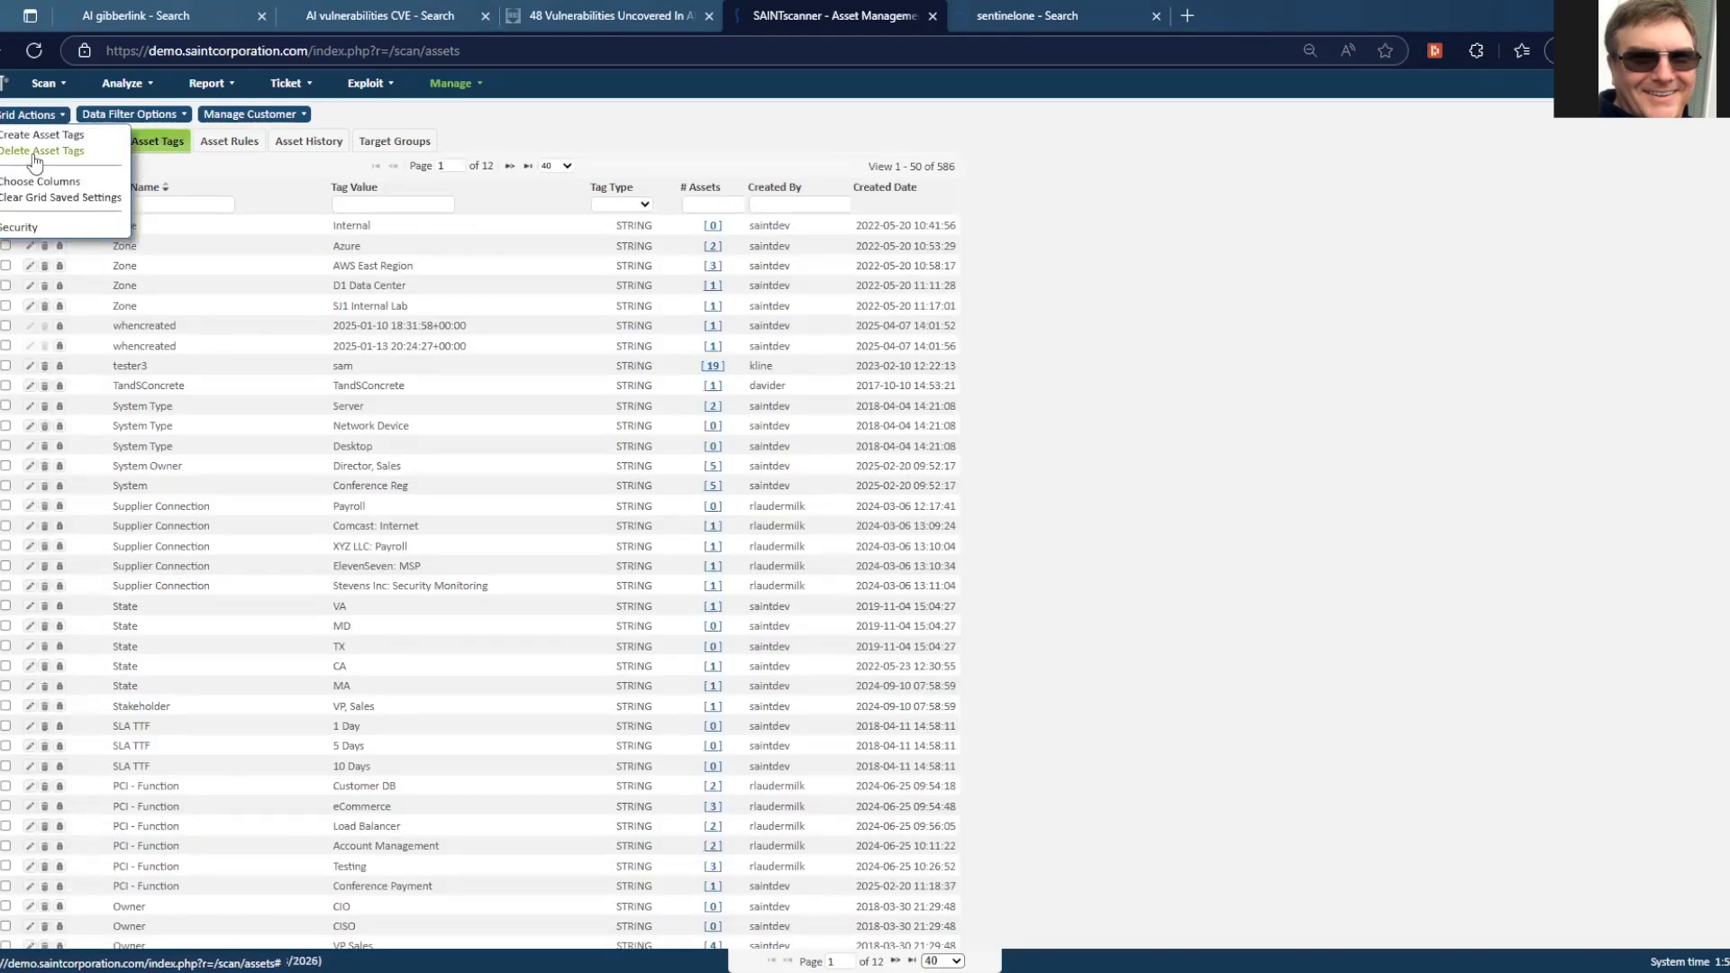
click(29, 136)
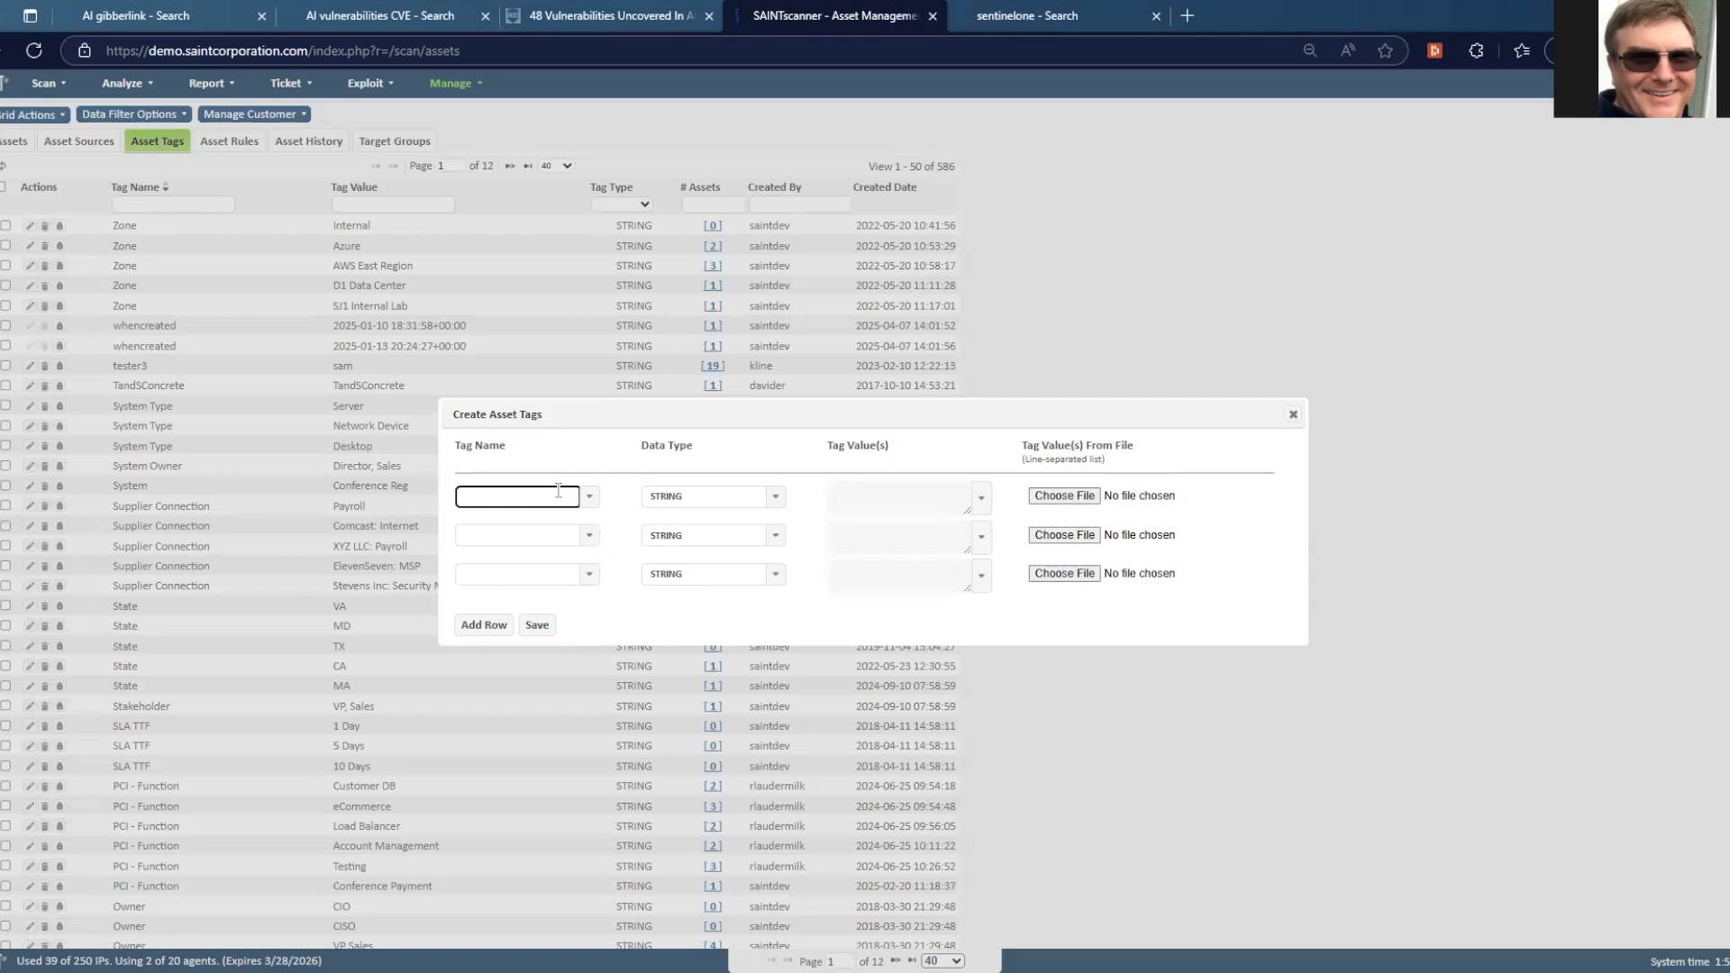
text(O)
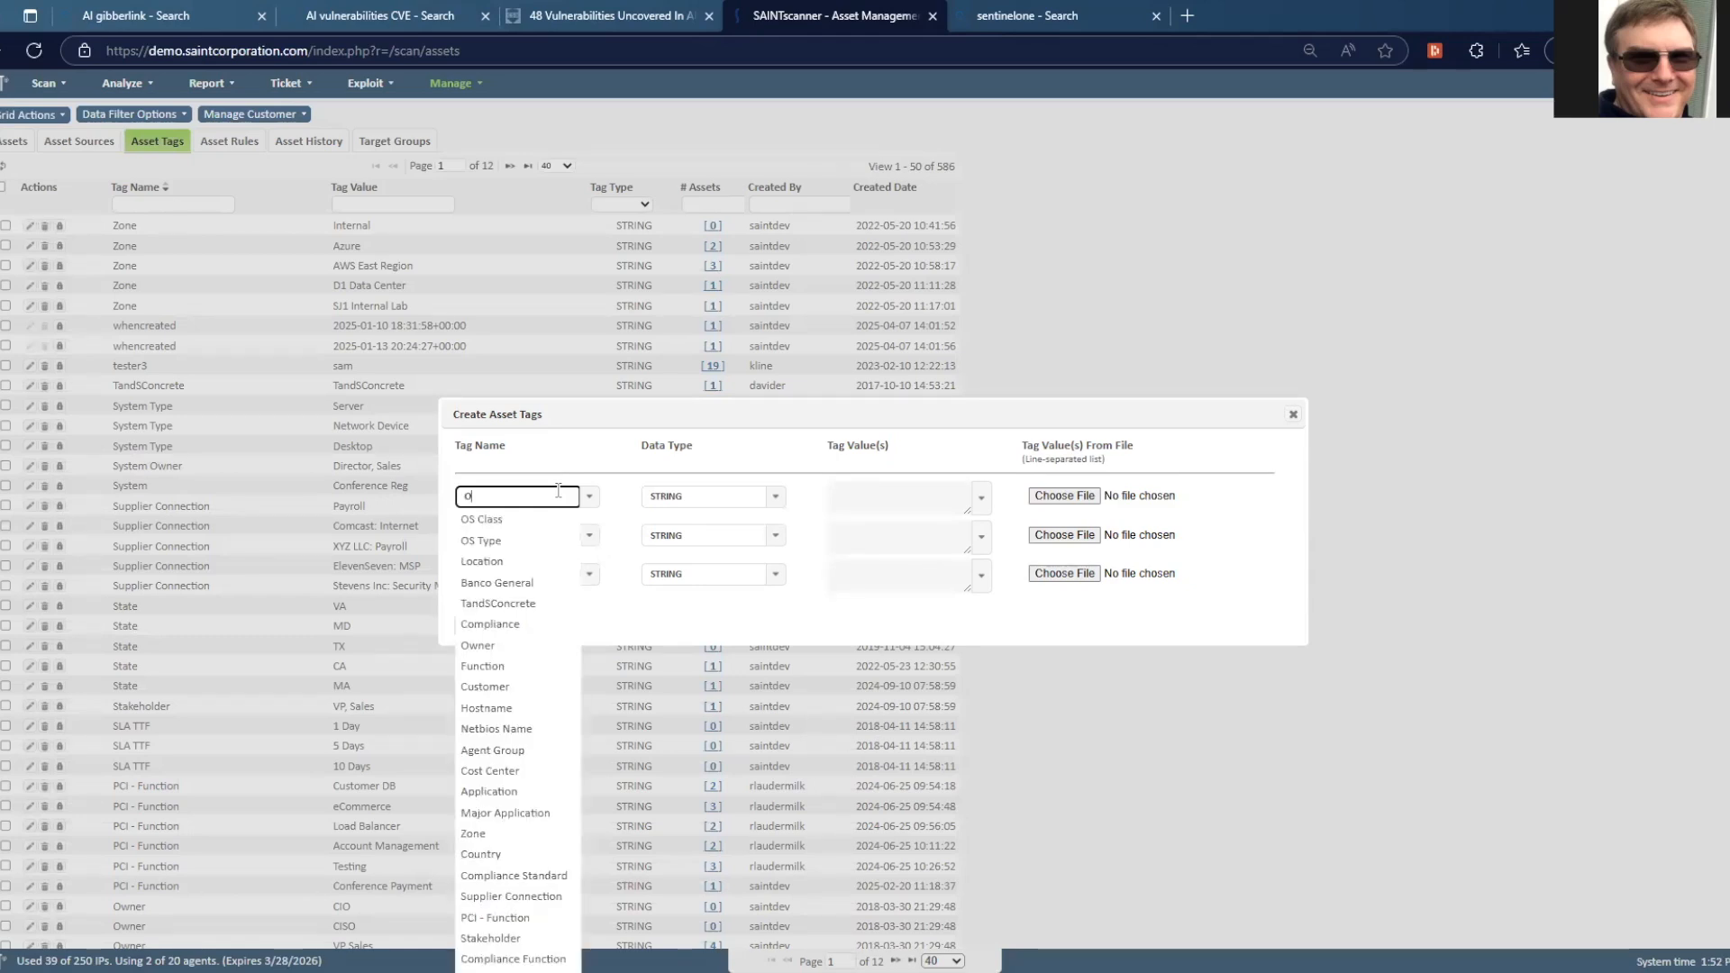
click(475, 667)
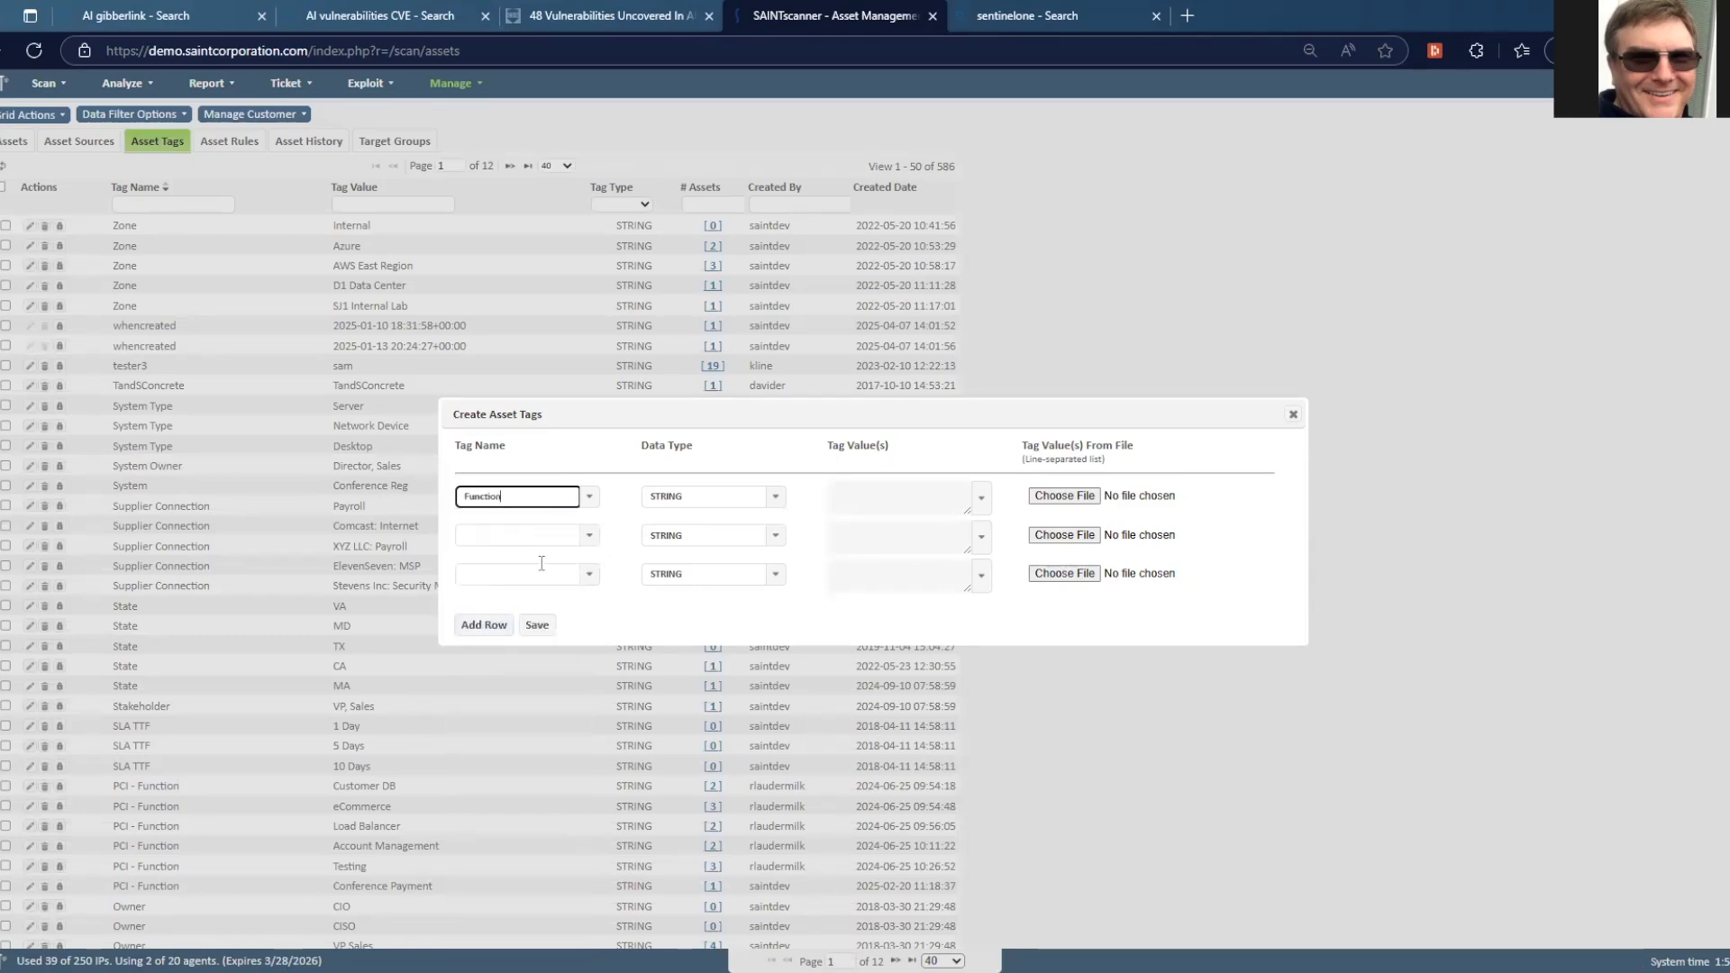
click(585, 500)
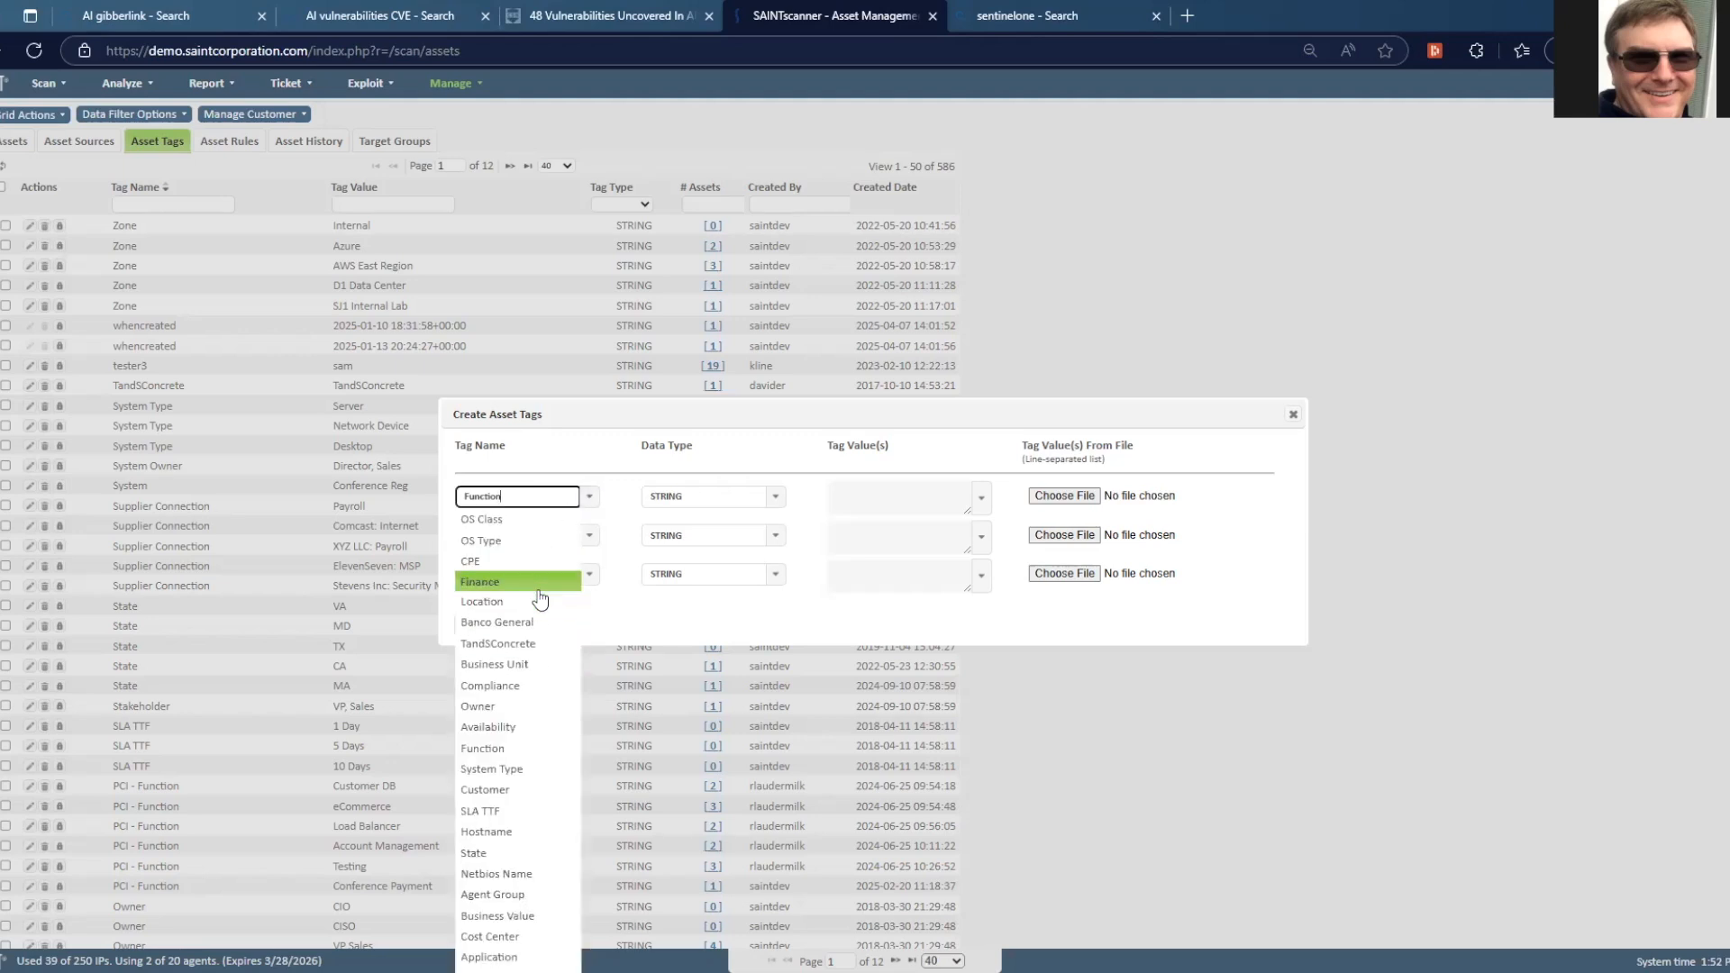
click(867, 493)
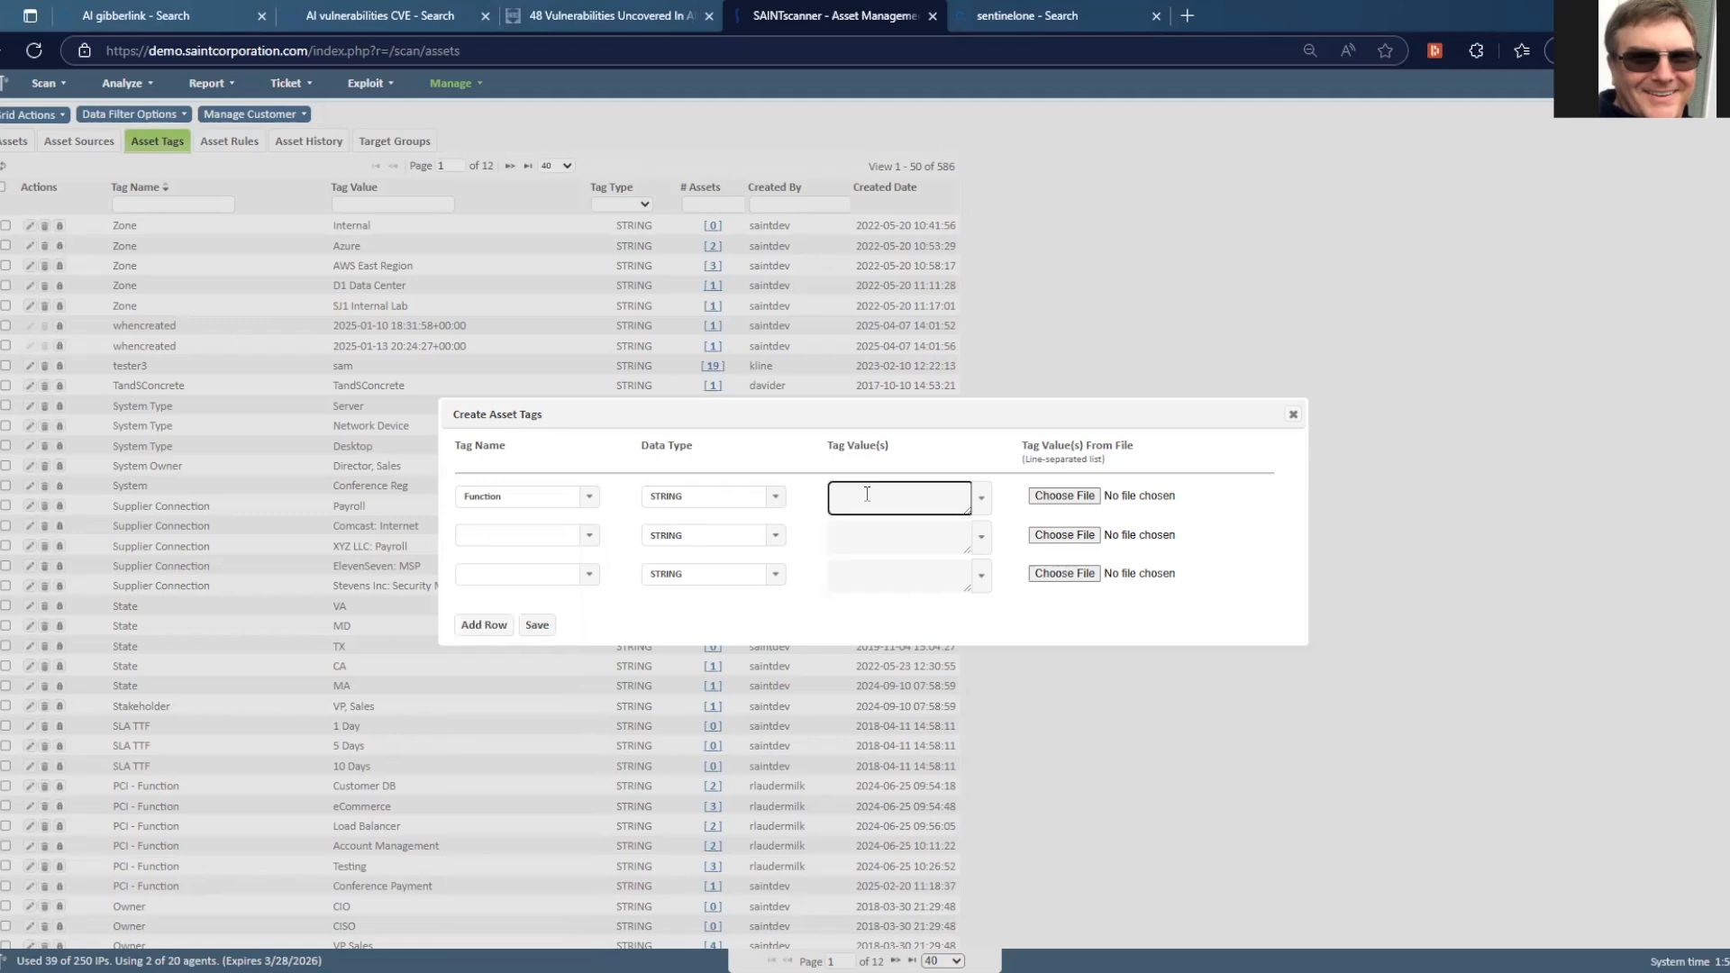
text(HR)
key(BackSpace)
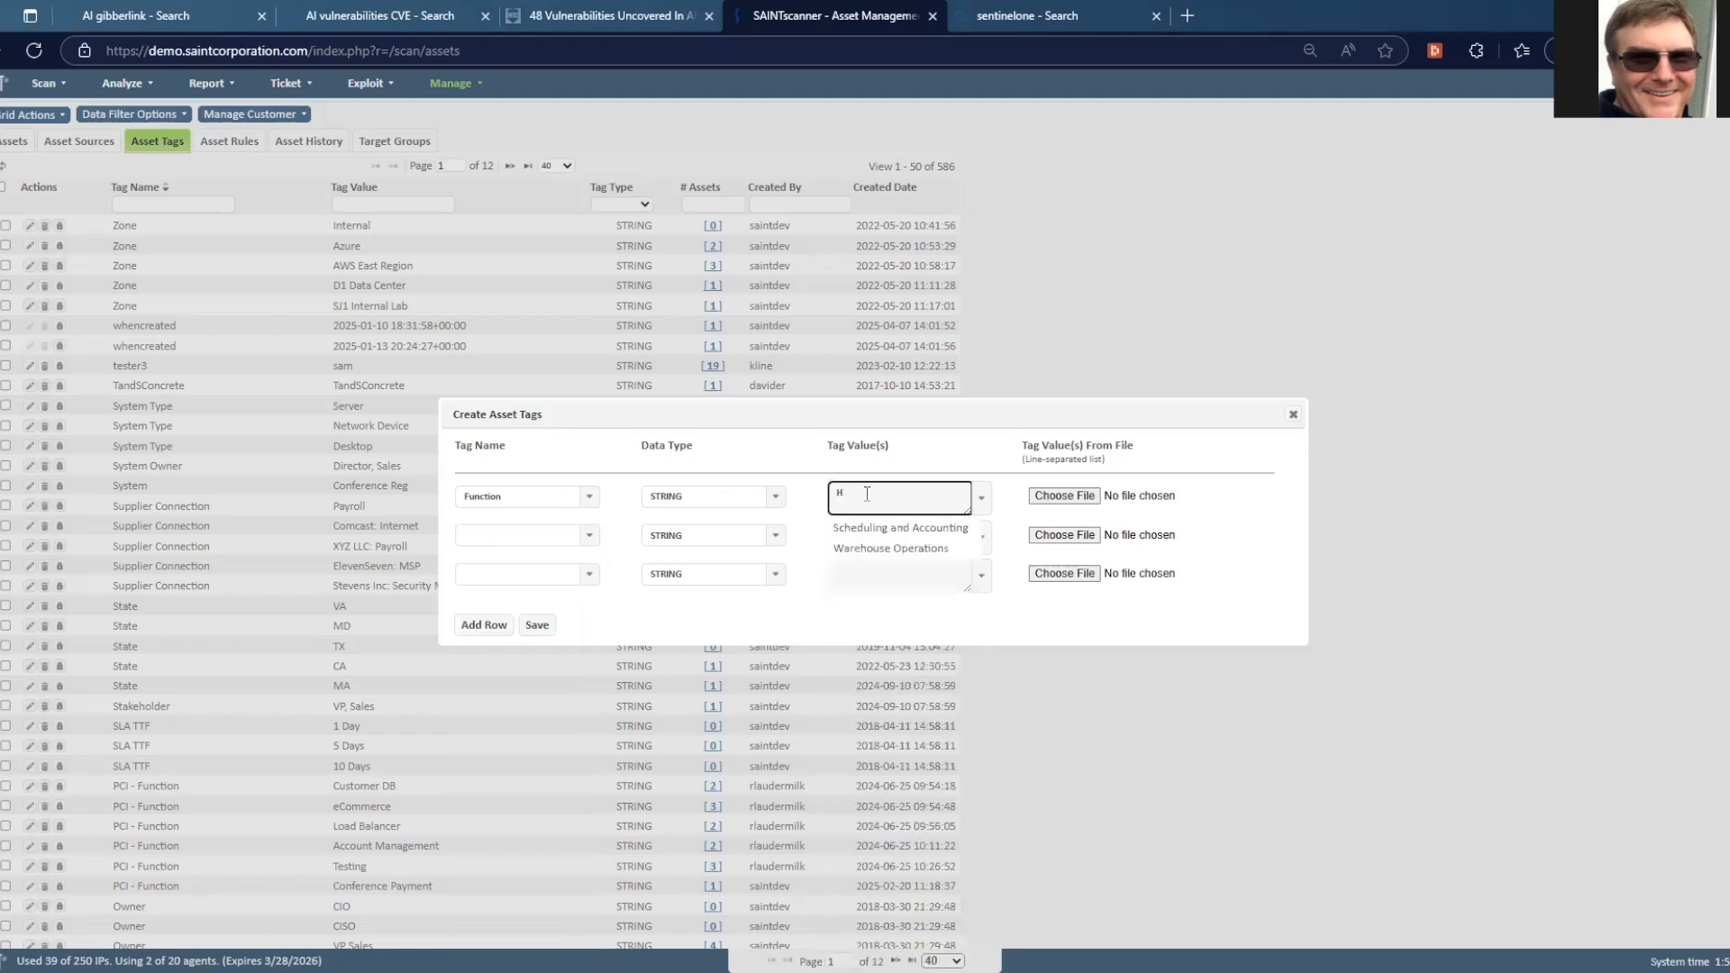
text(R)
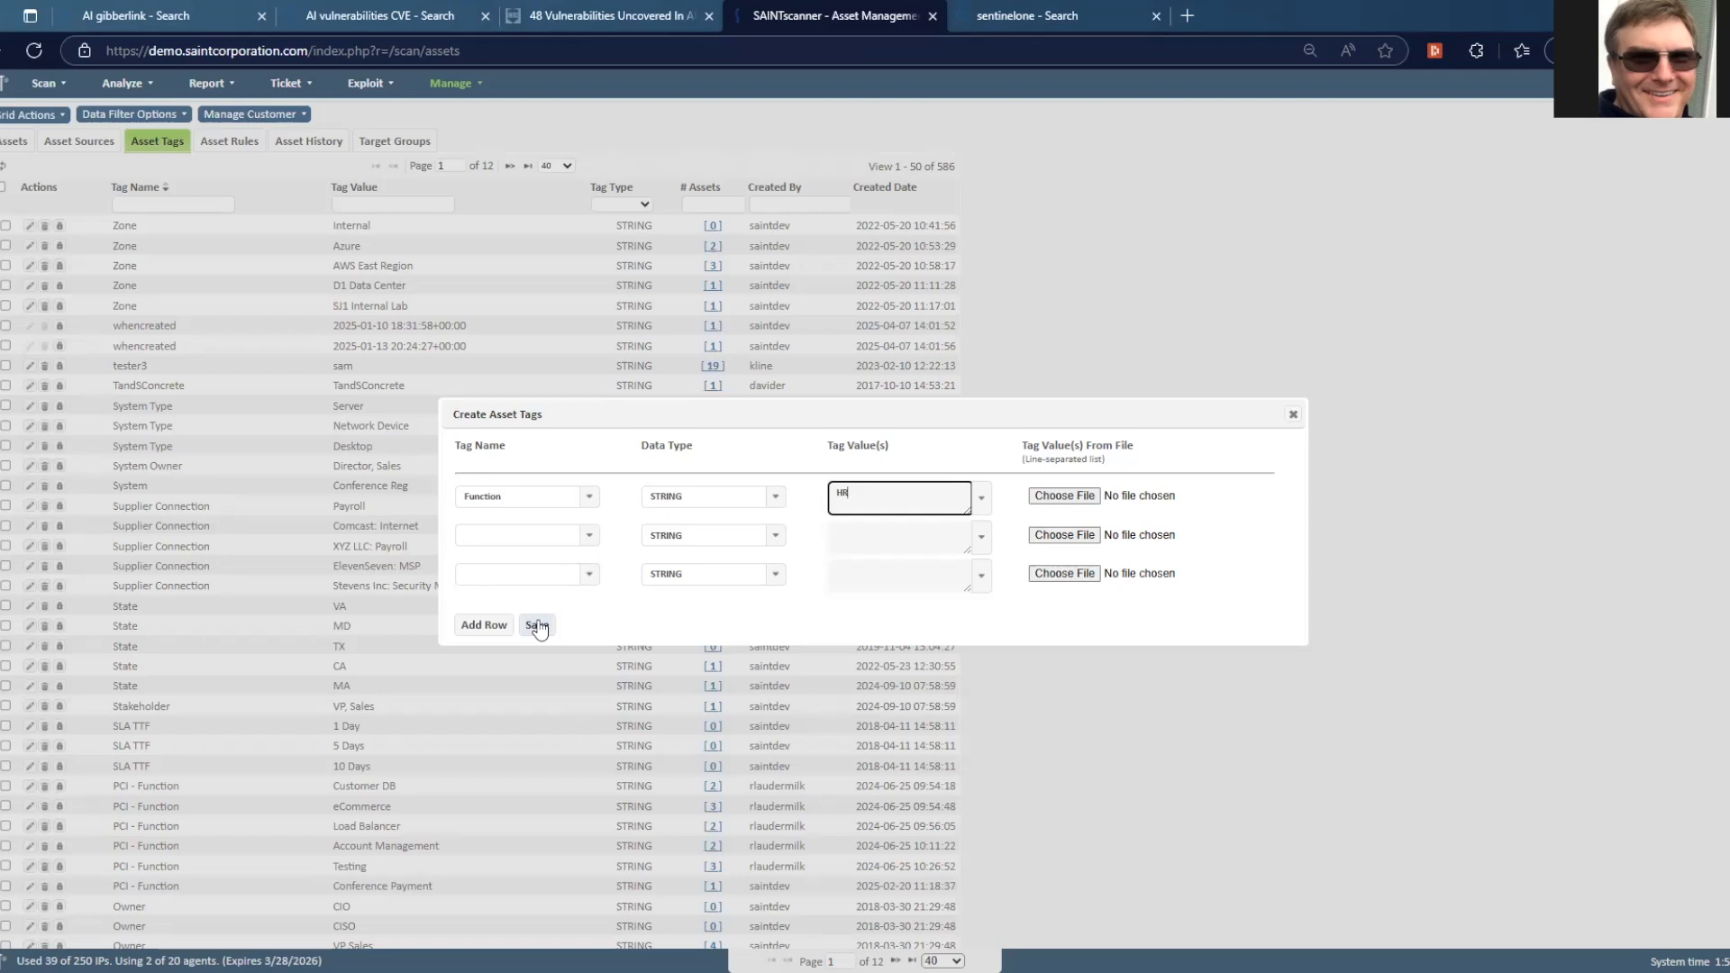
click(1292, 418)
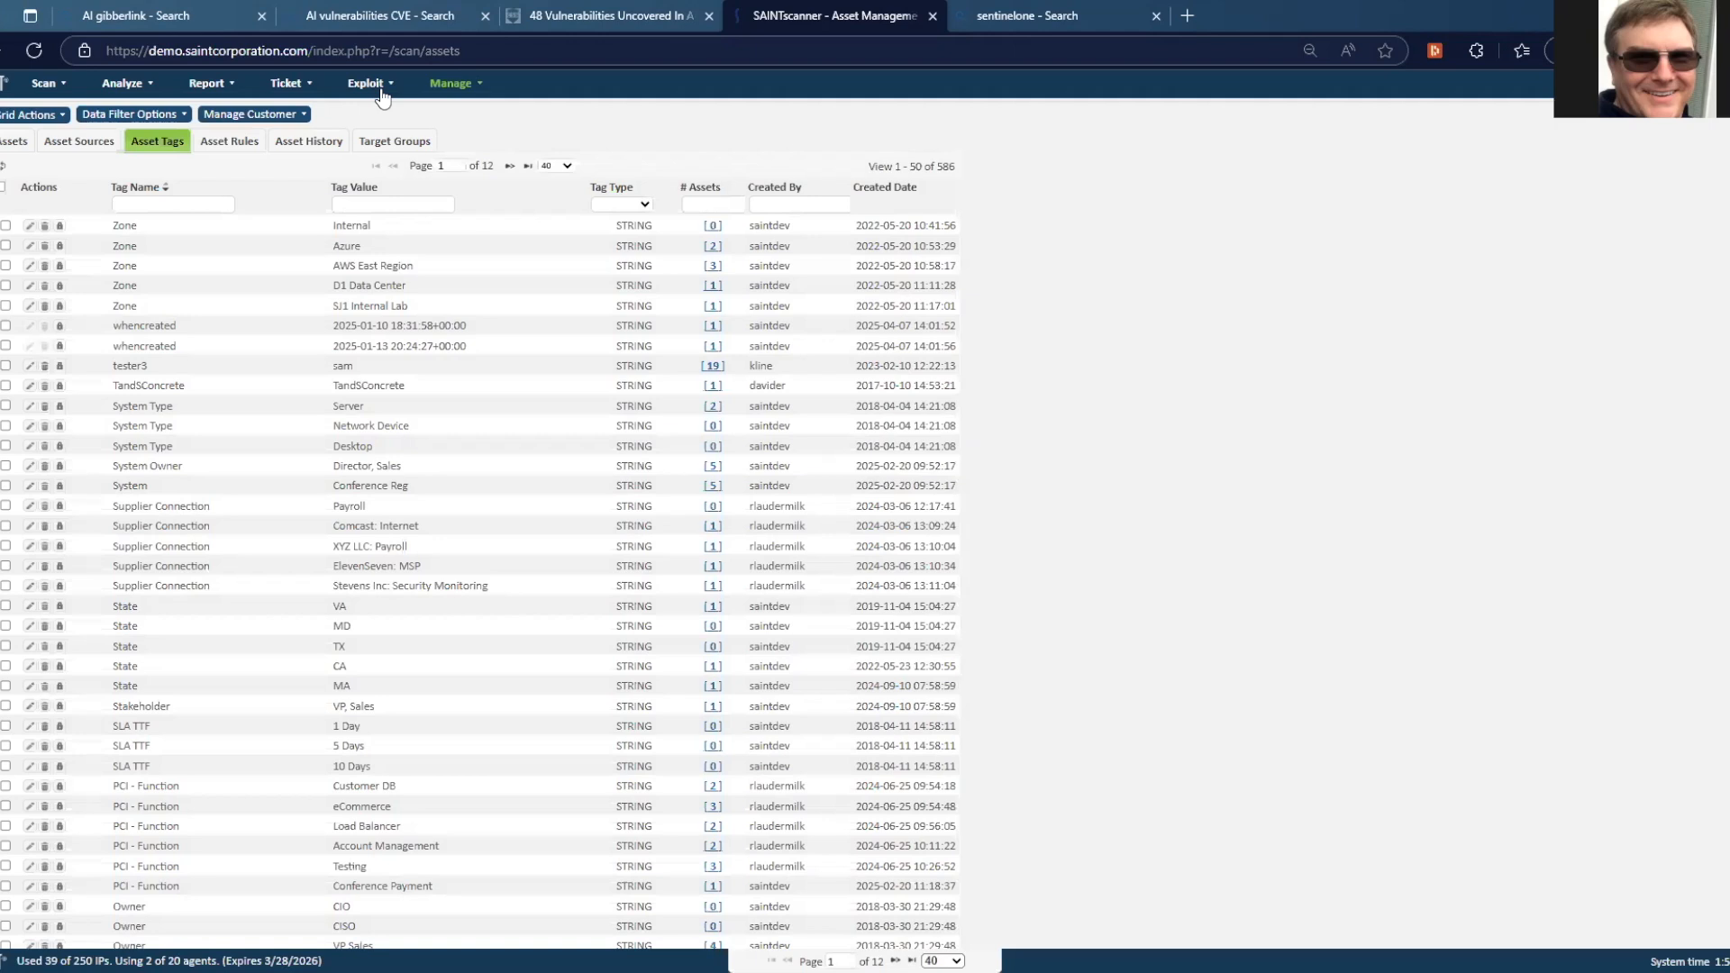
Fill in a bulk tag assignment for the selected asset with tag name Location and value Greenville.
click(7, 144)
click(20, 115)
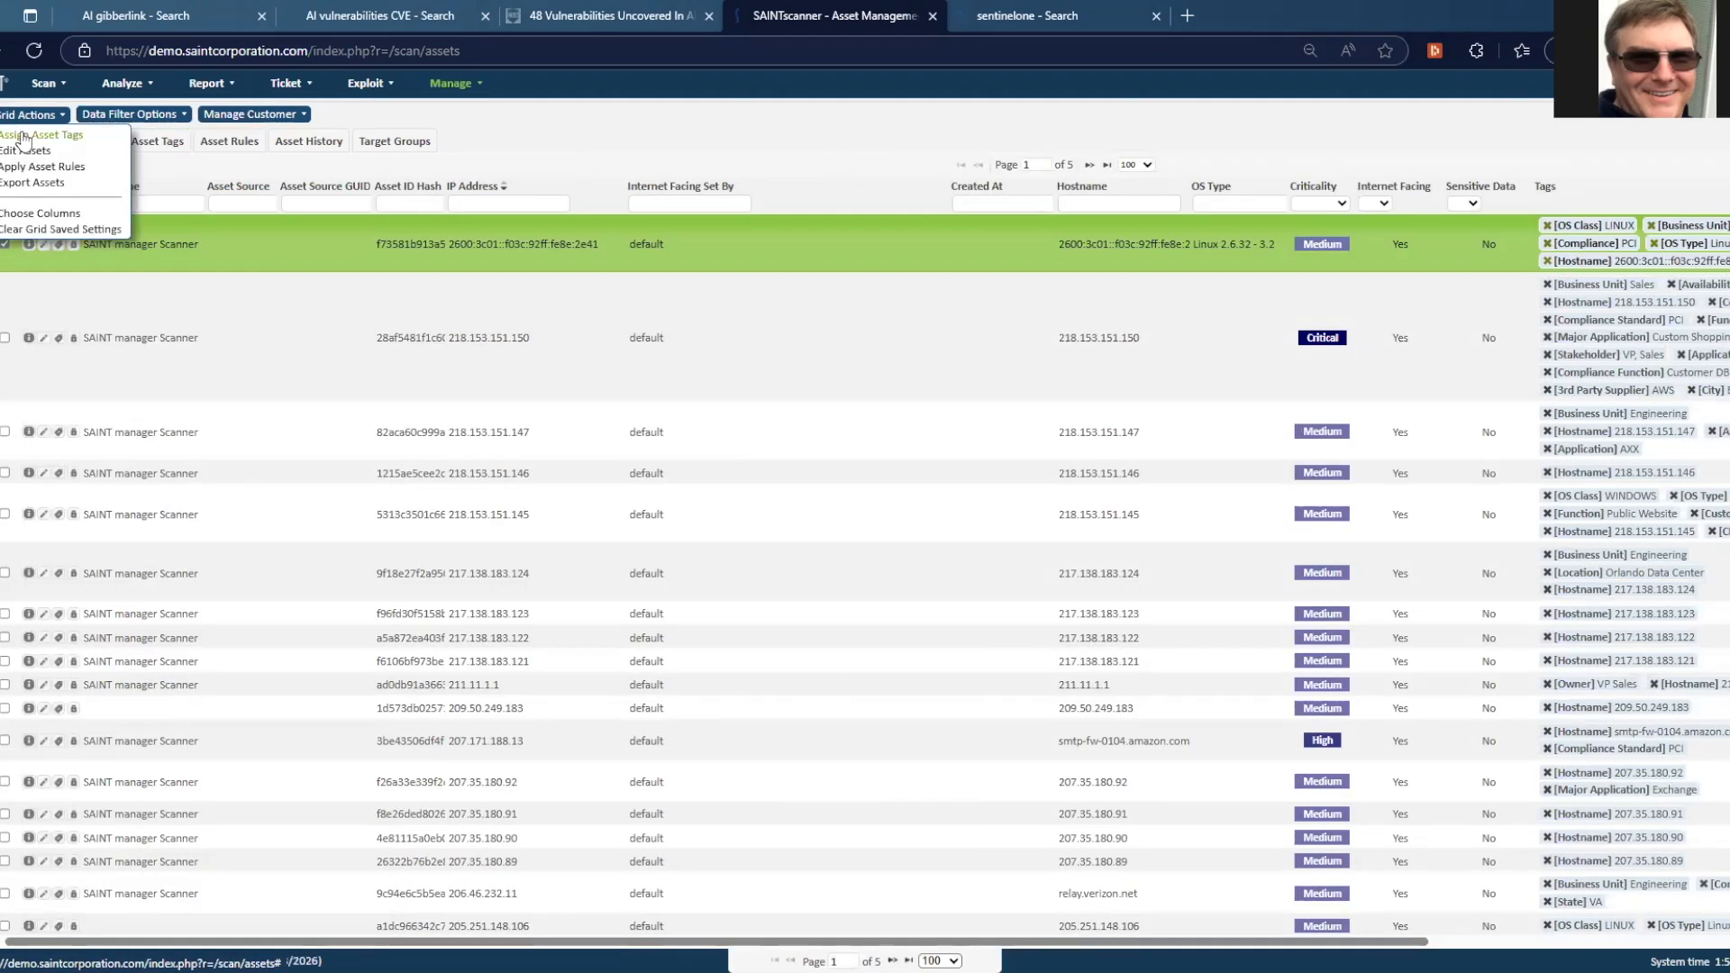
click(19, 135)
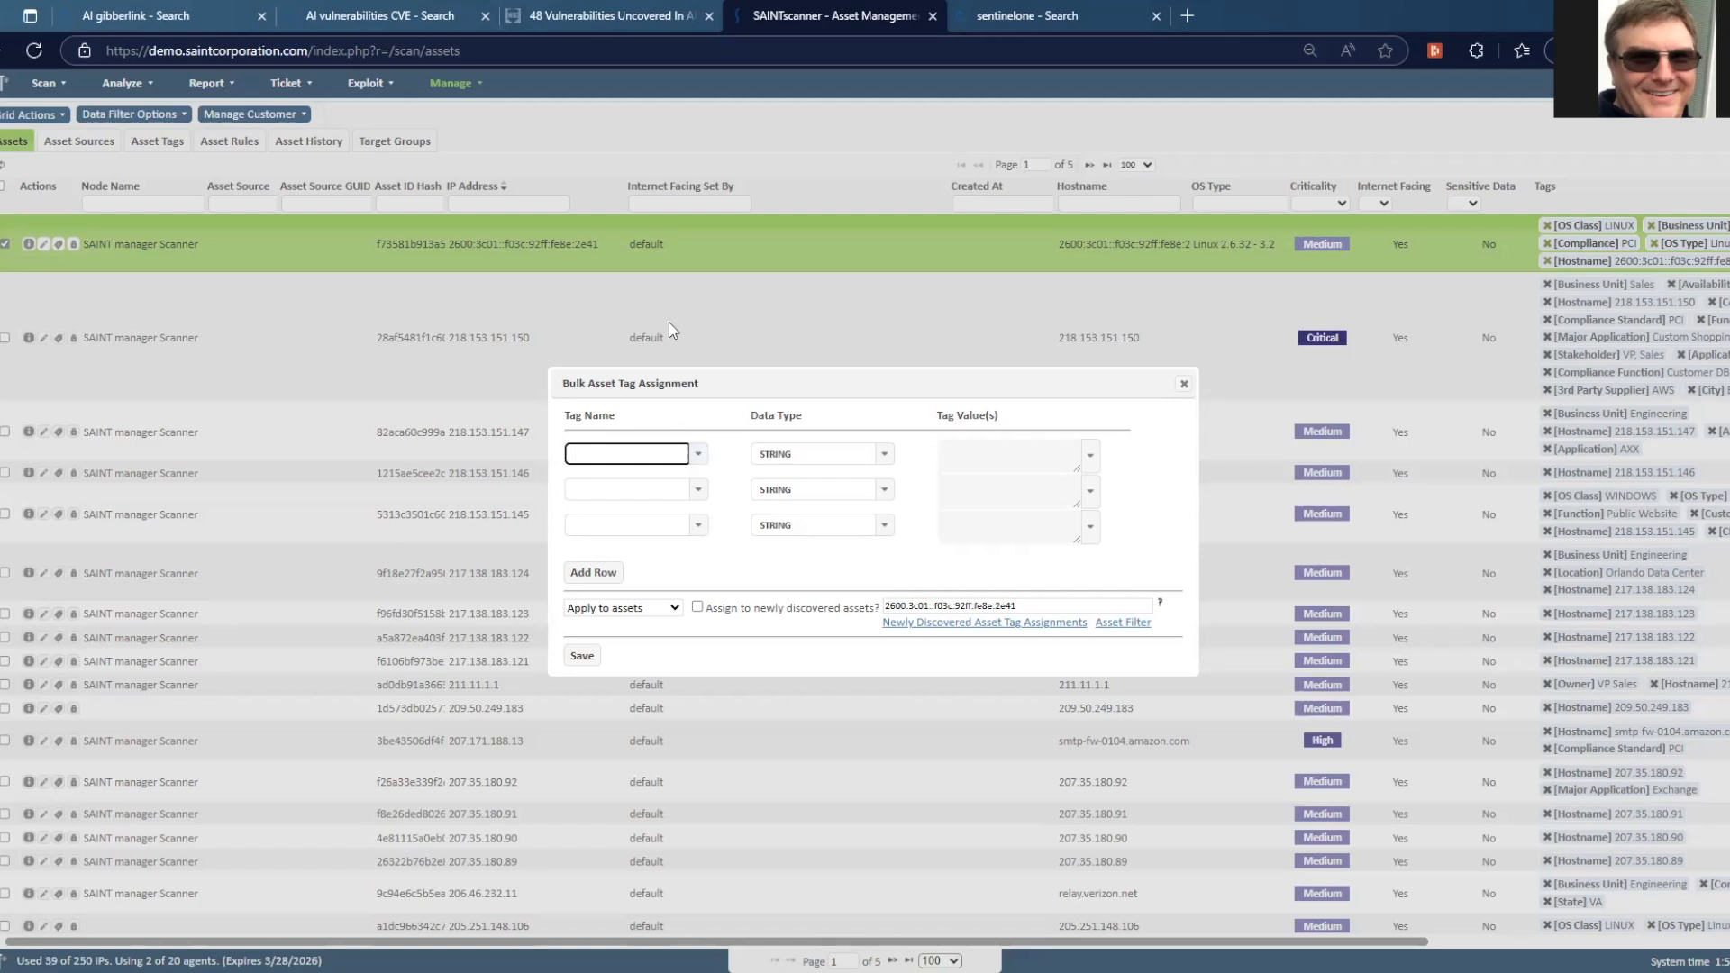
text(location)
click(602, 486)
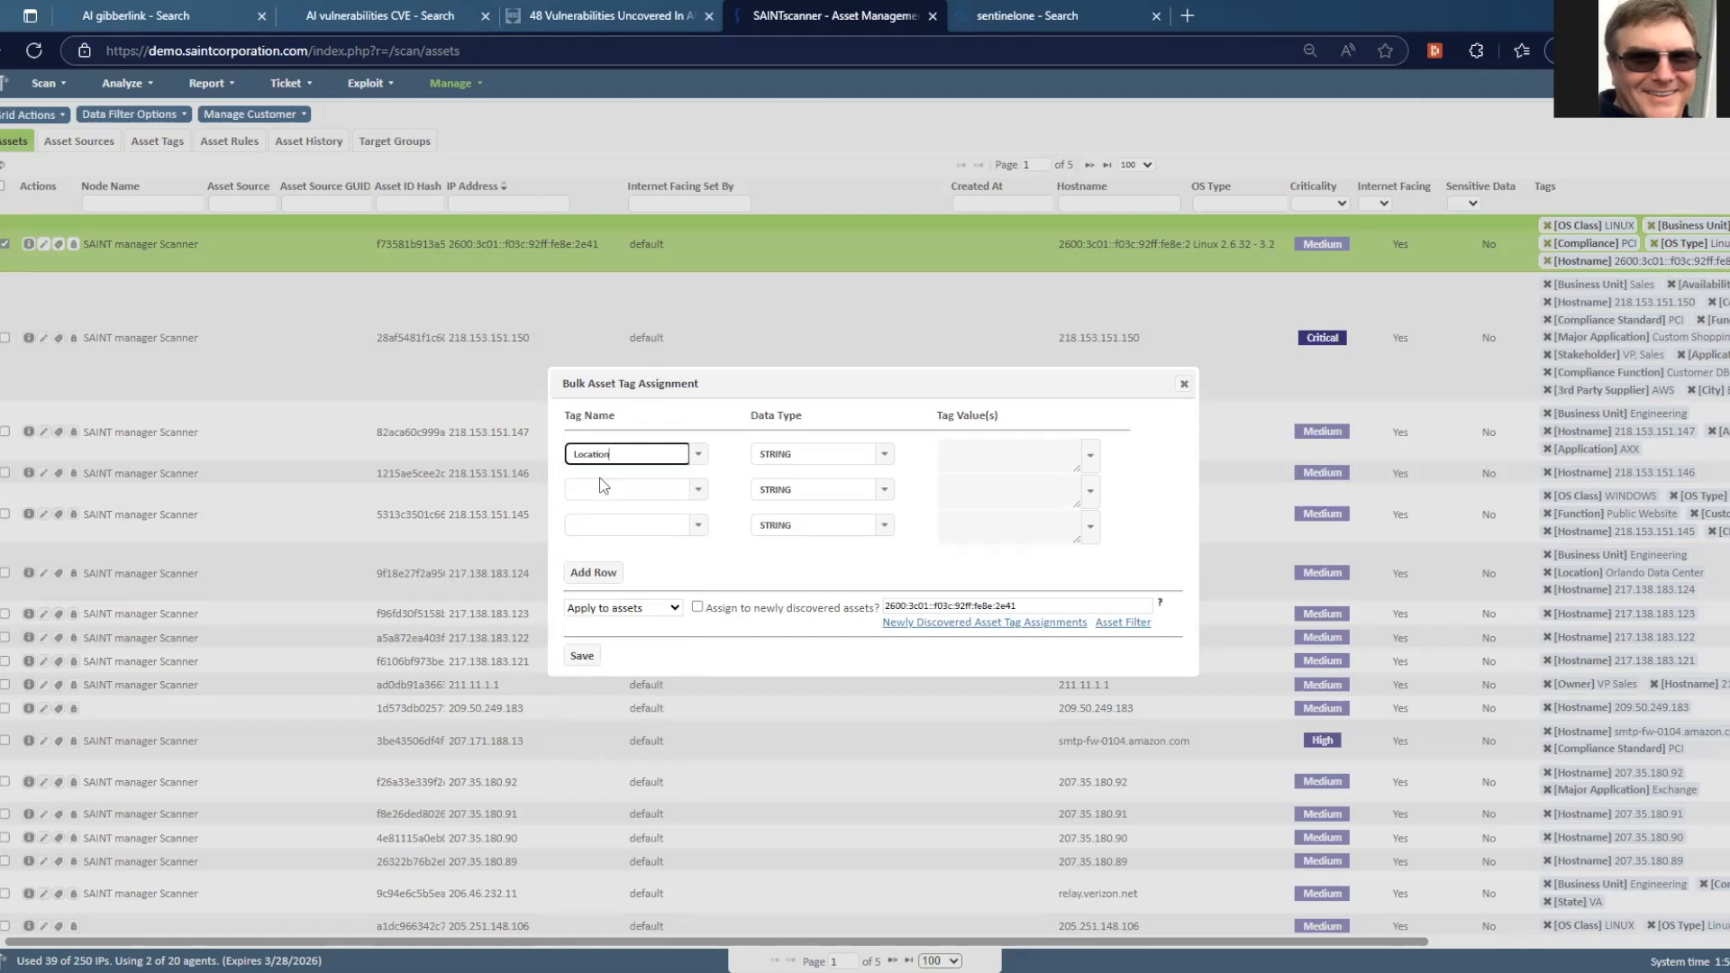
click(971, 454)
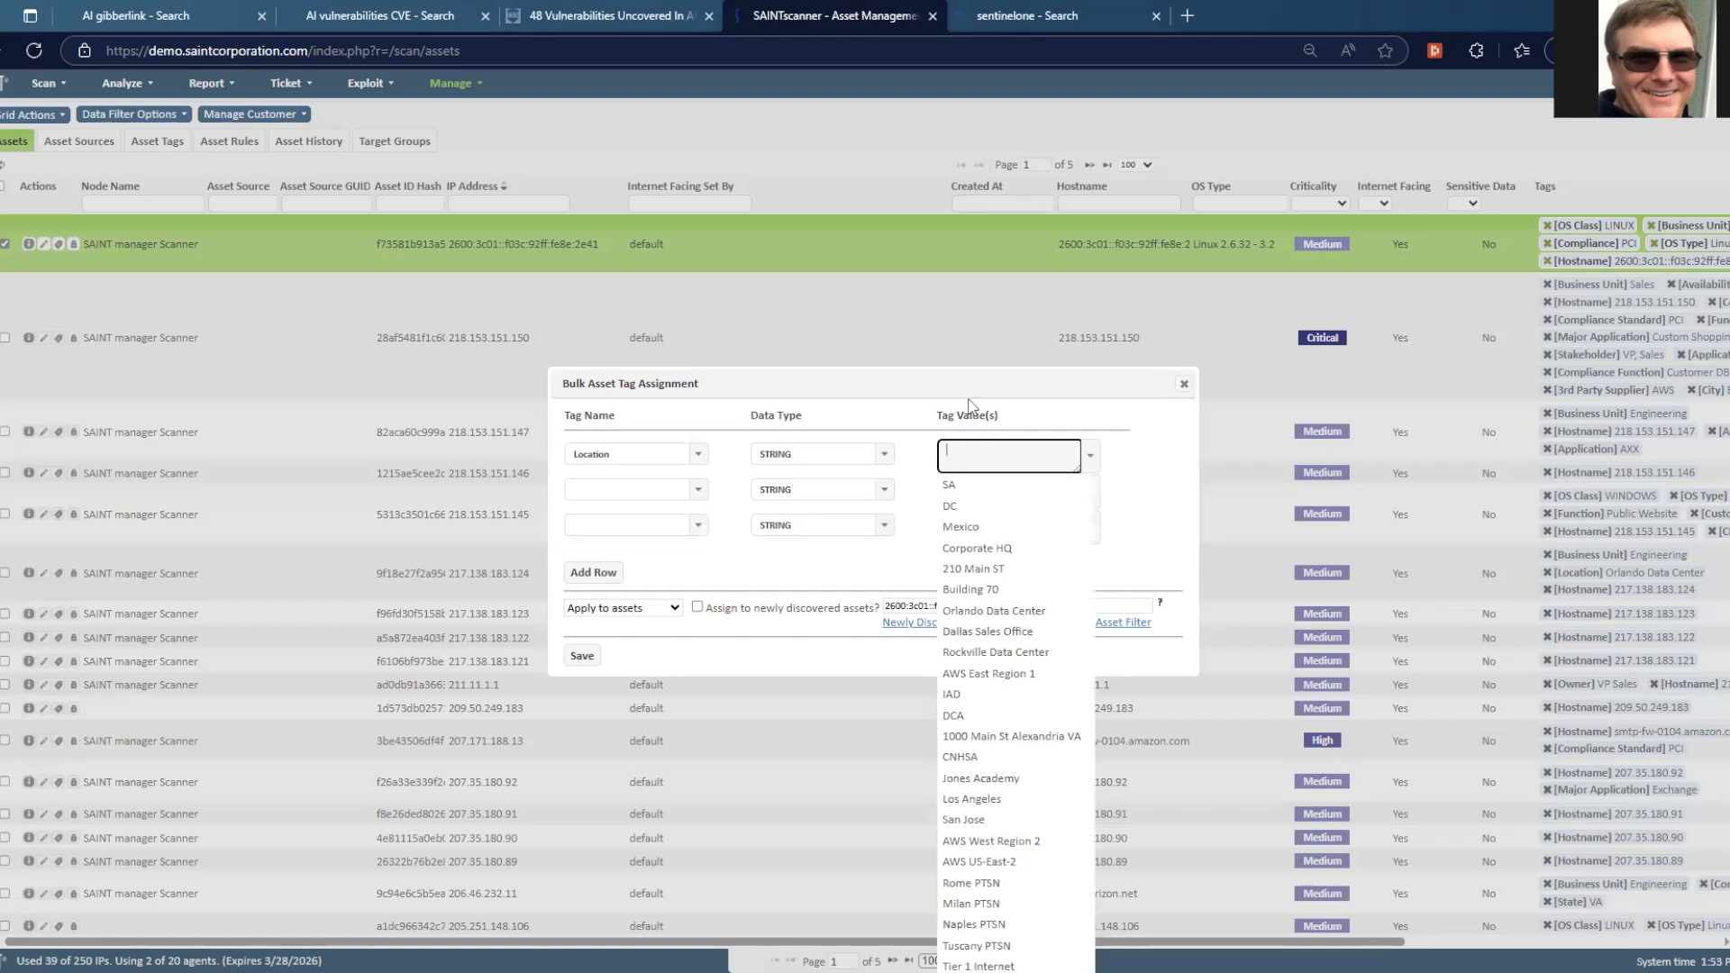
text(eenville)
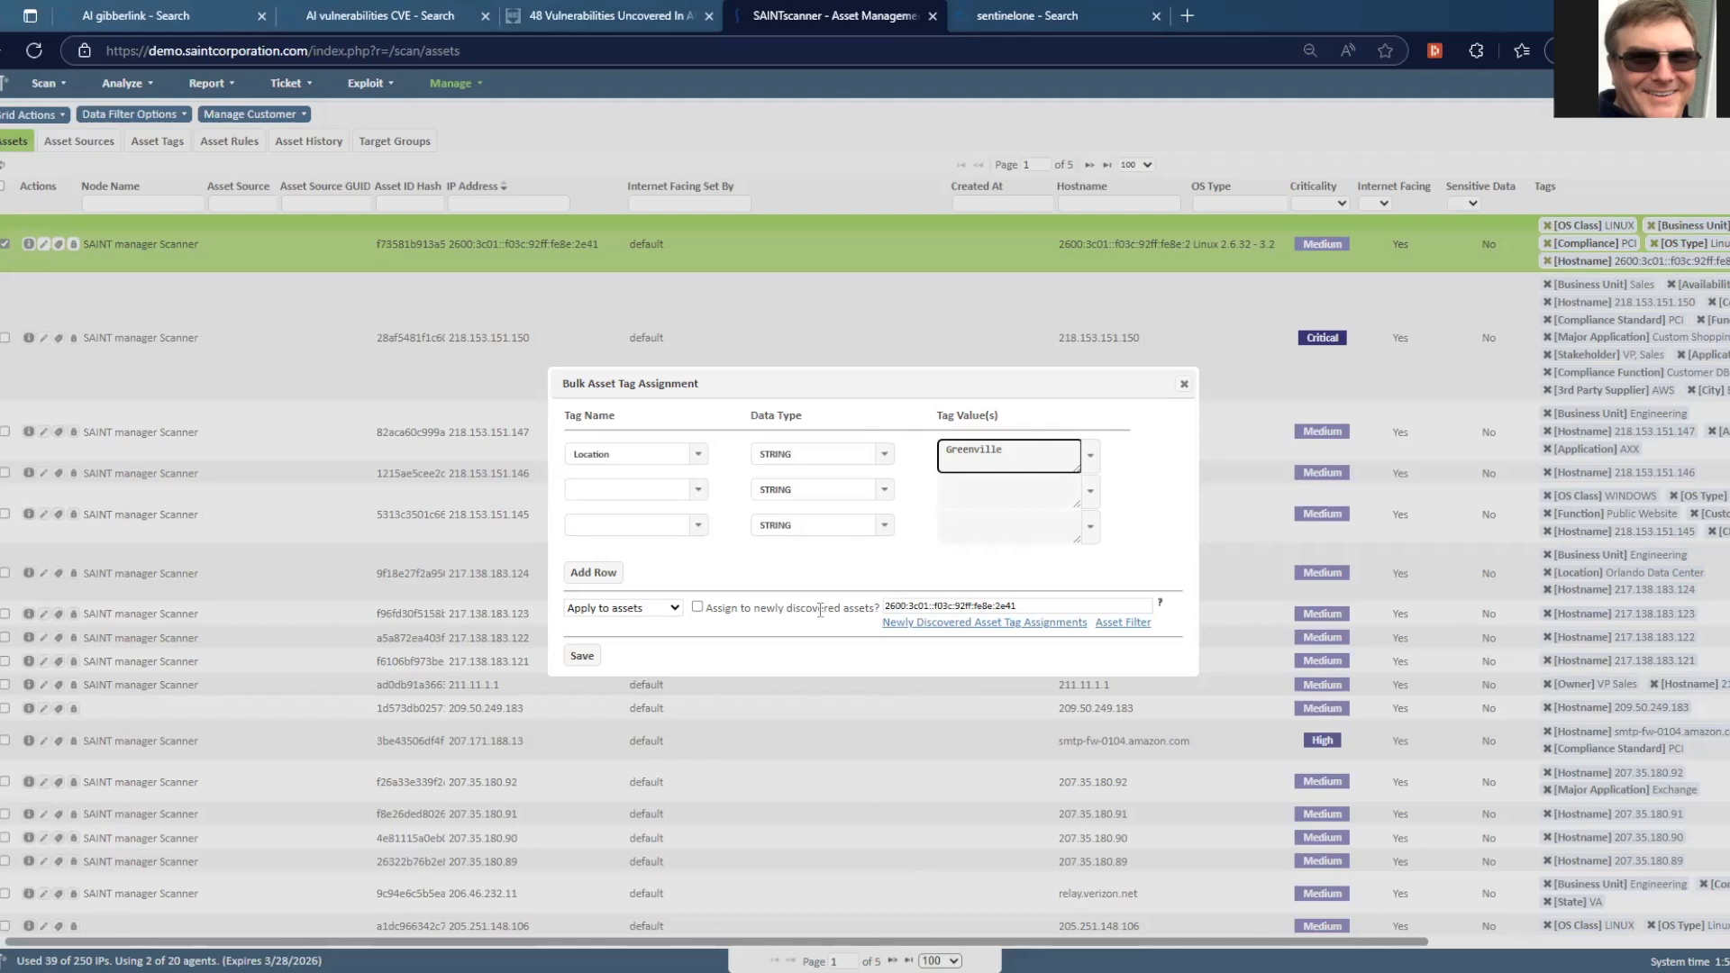
Set the bulk assignment's target to 10.2.0.0/24, check its apply and remove choices, and close the form without saving.
drag(1022, 605, 881, 605)
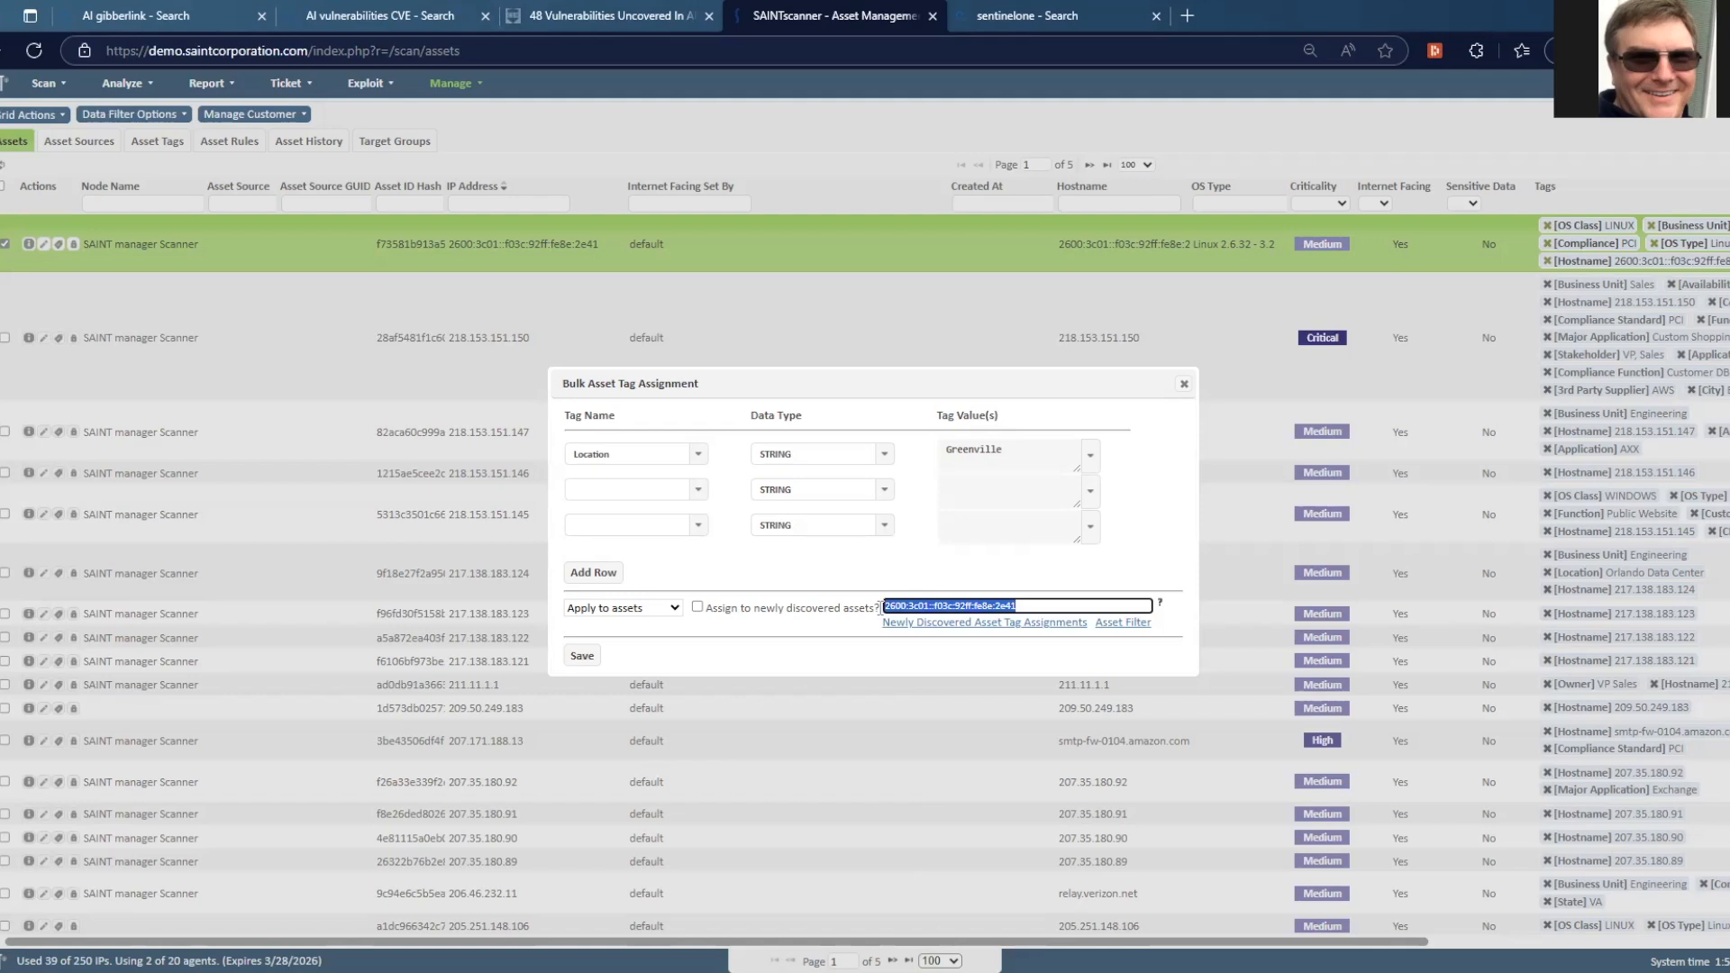
text(10.2.0.0/24)
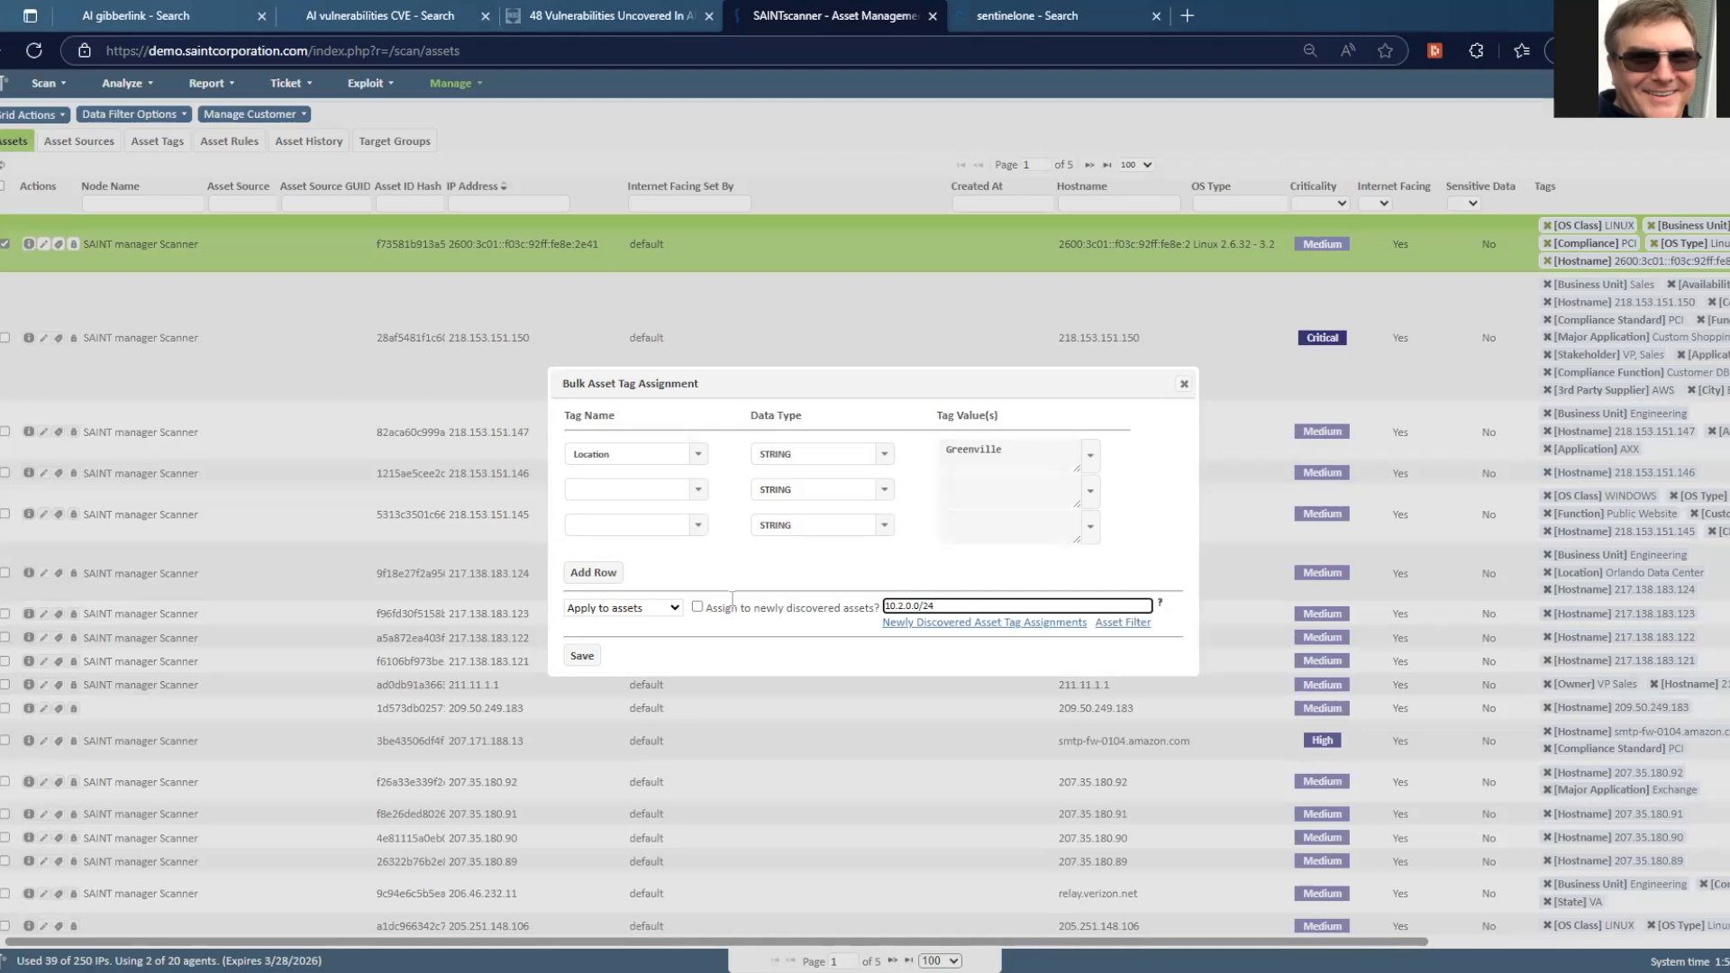
click(674, 609)
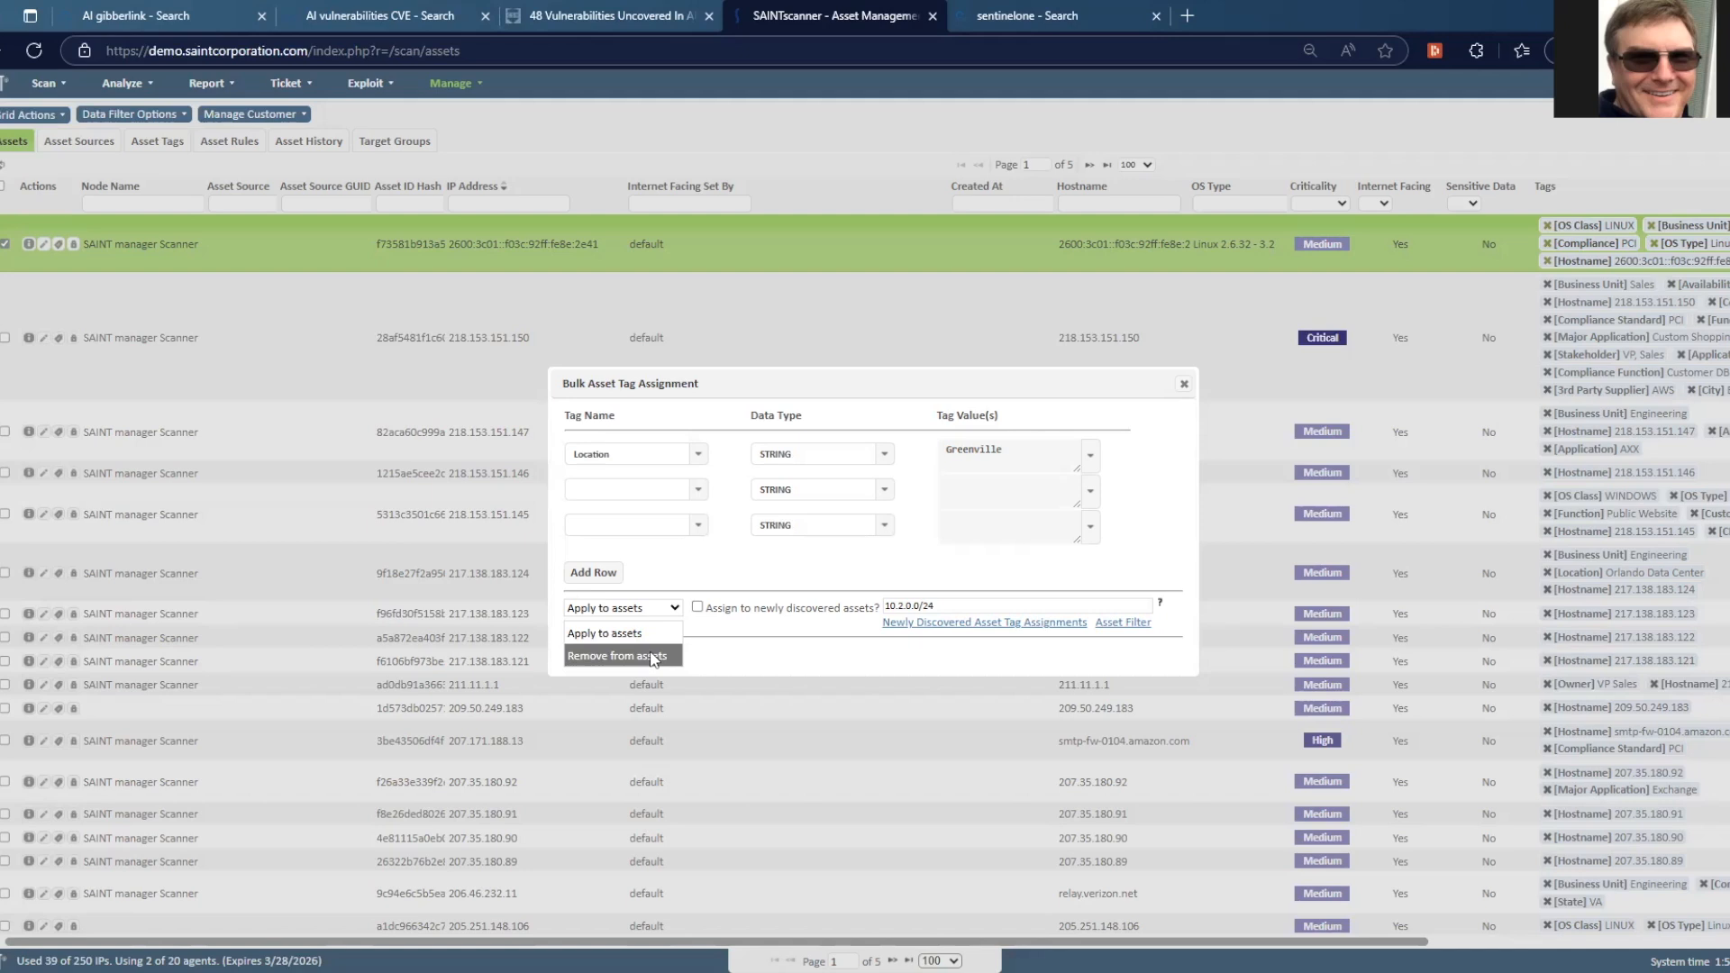
click(1184, 387)
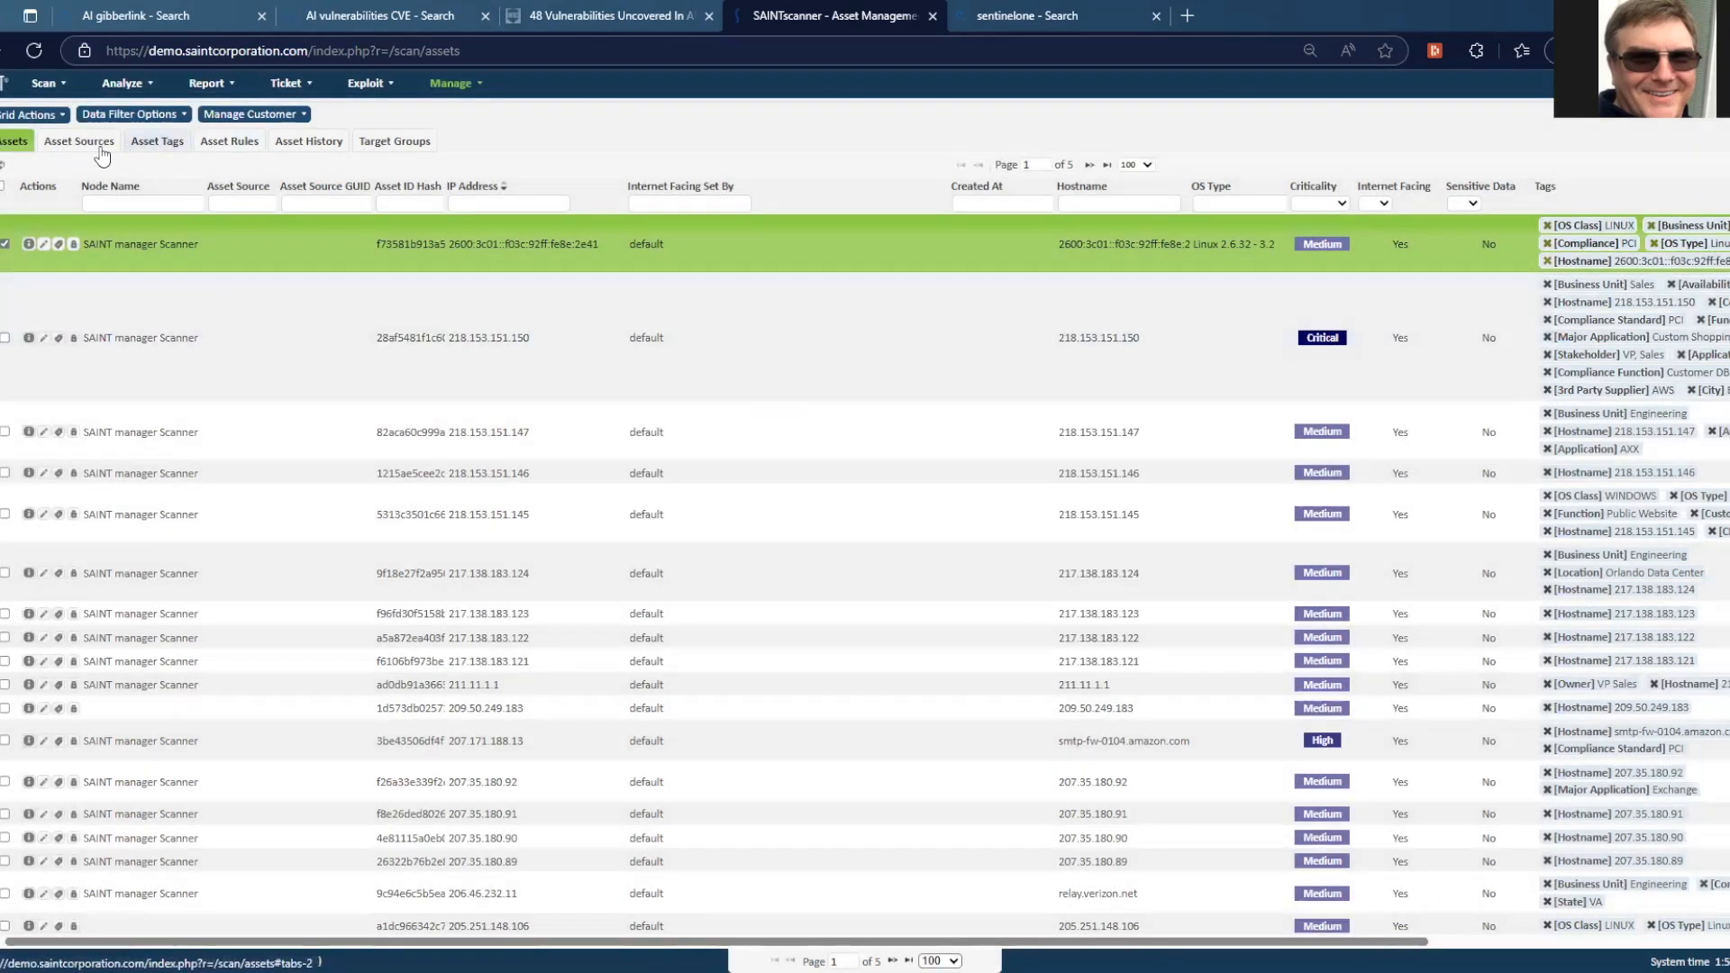
Examine the import settings of the VRMtestAD Active Directory asset source and close them without changes.
click(94, 150)
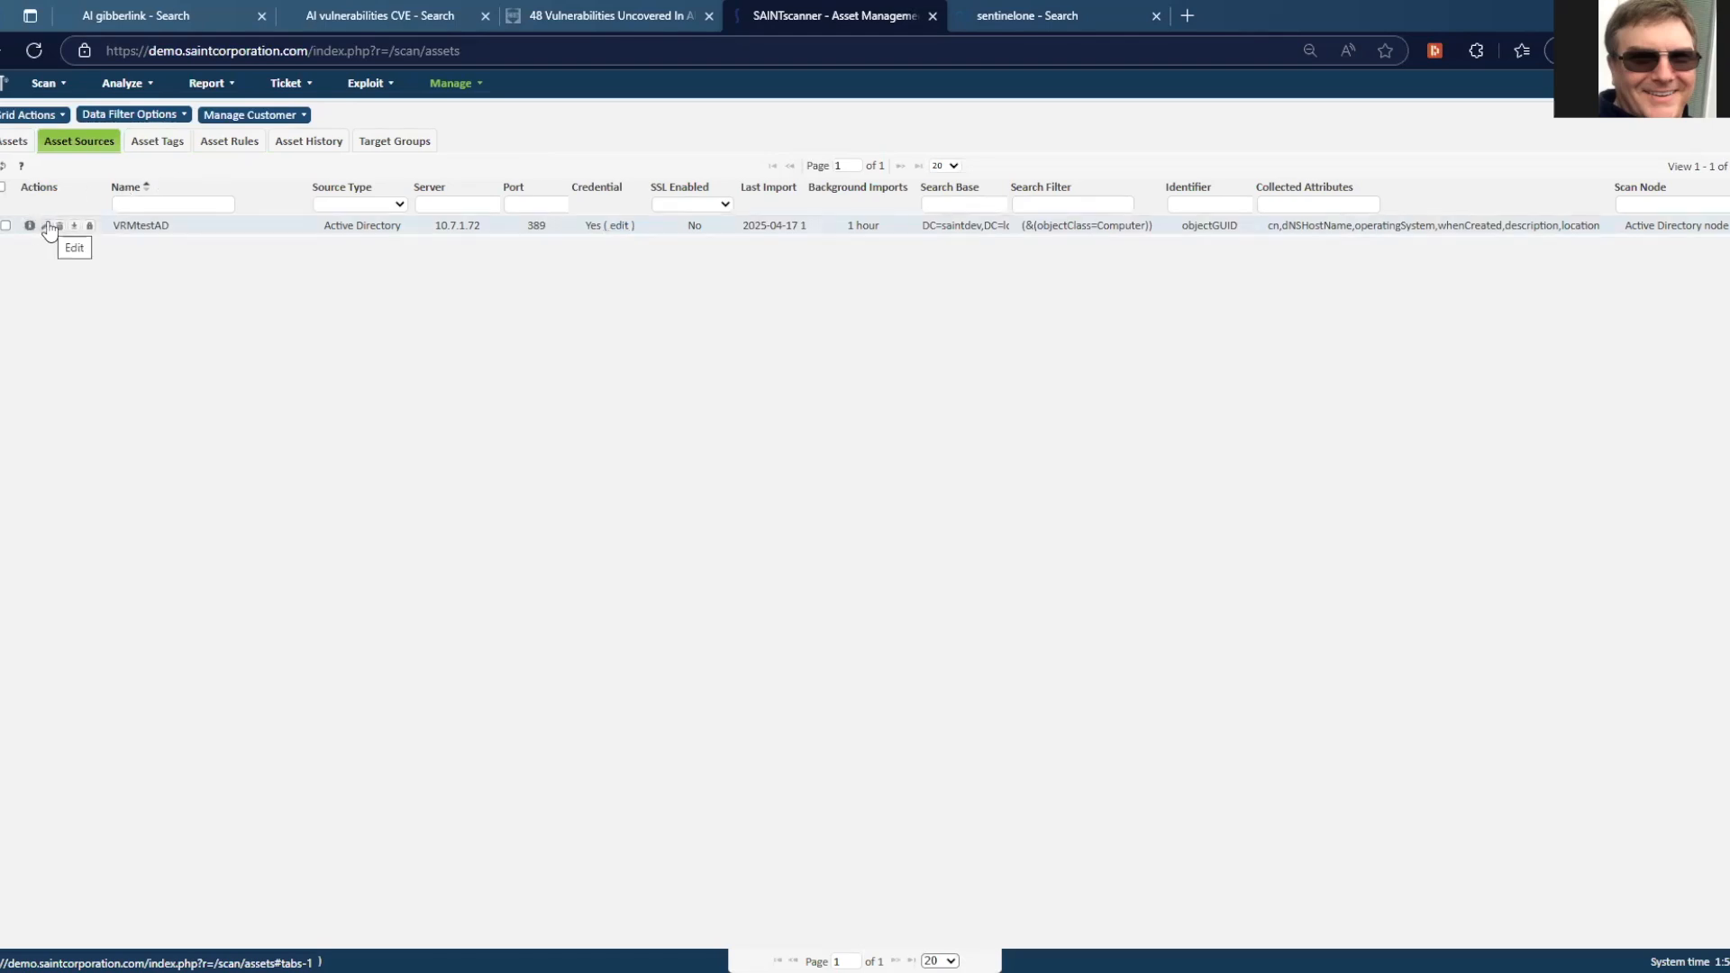
click(45, 226)
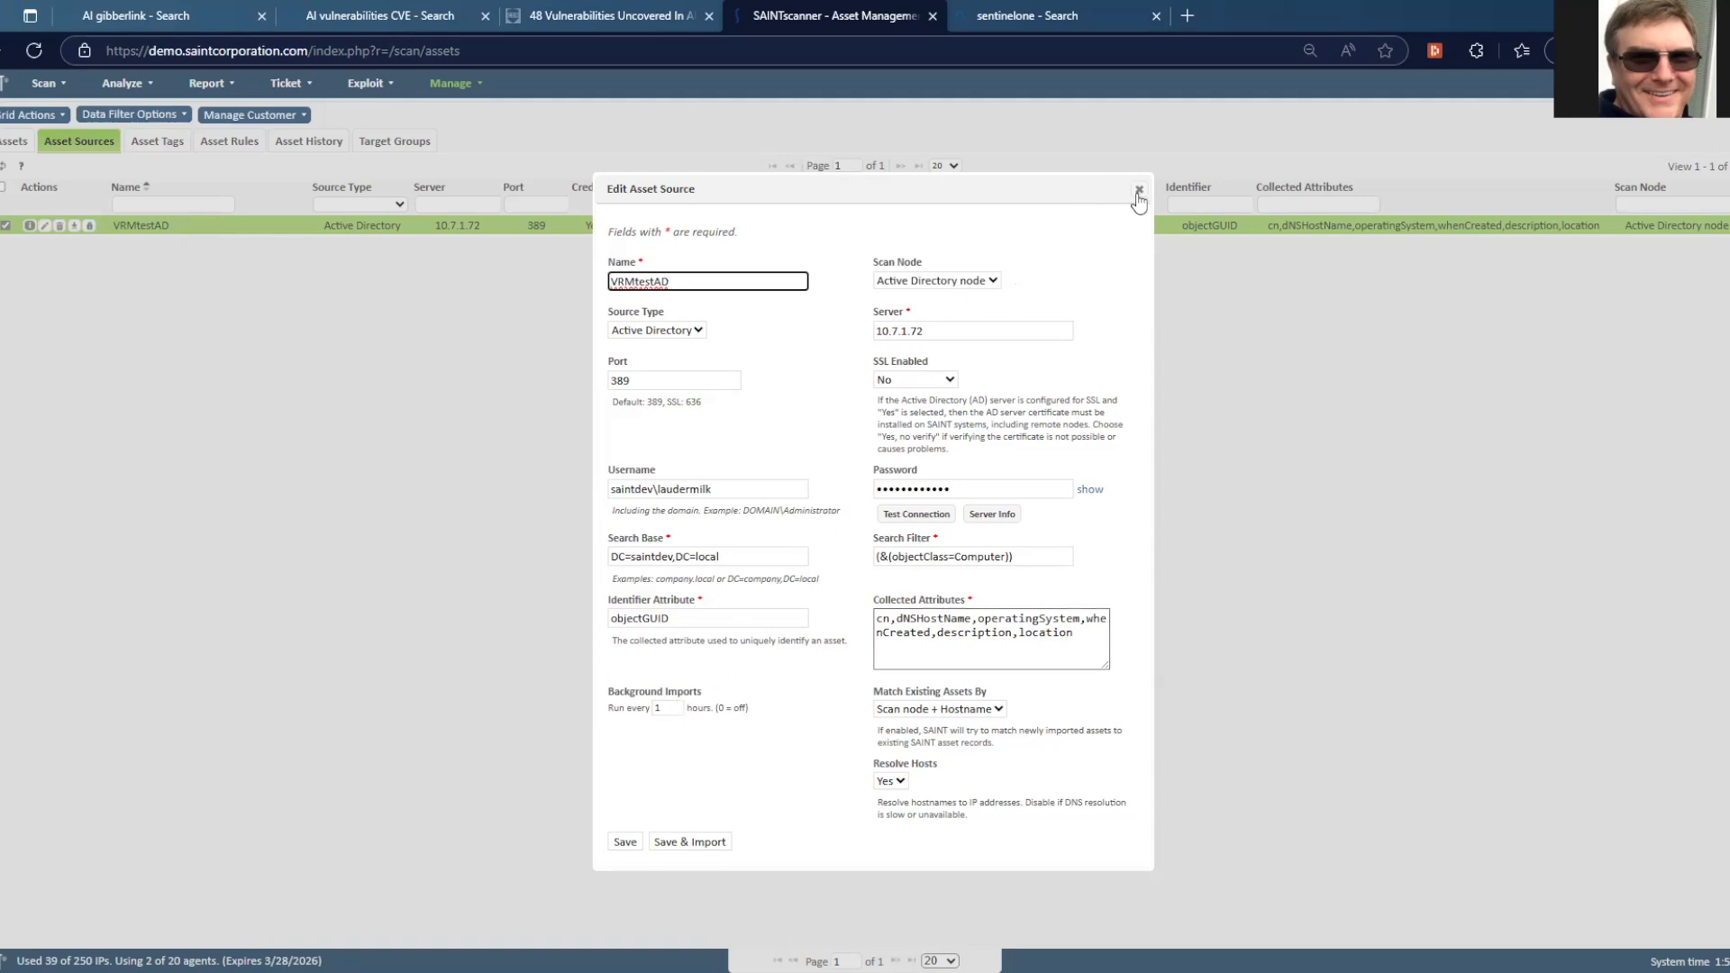
click(1139, 191)
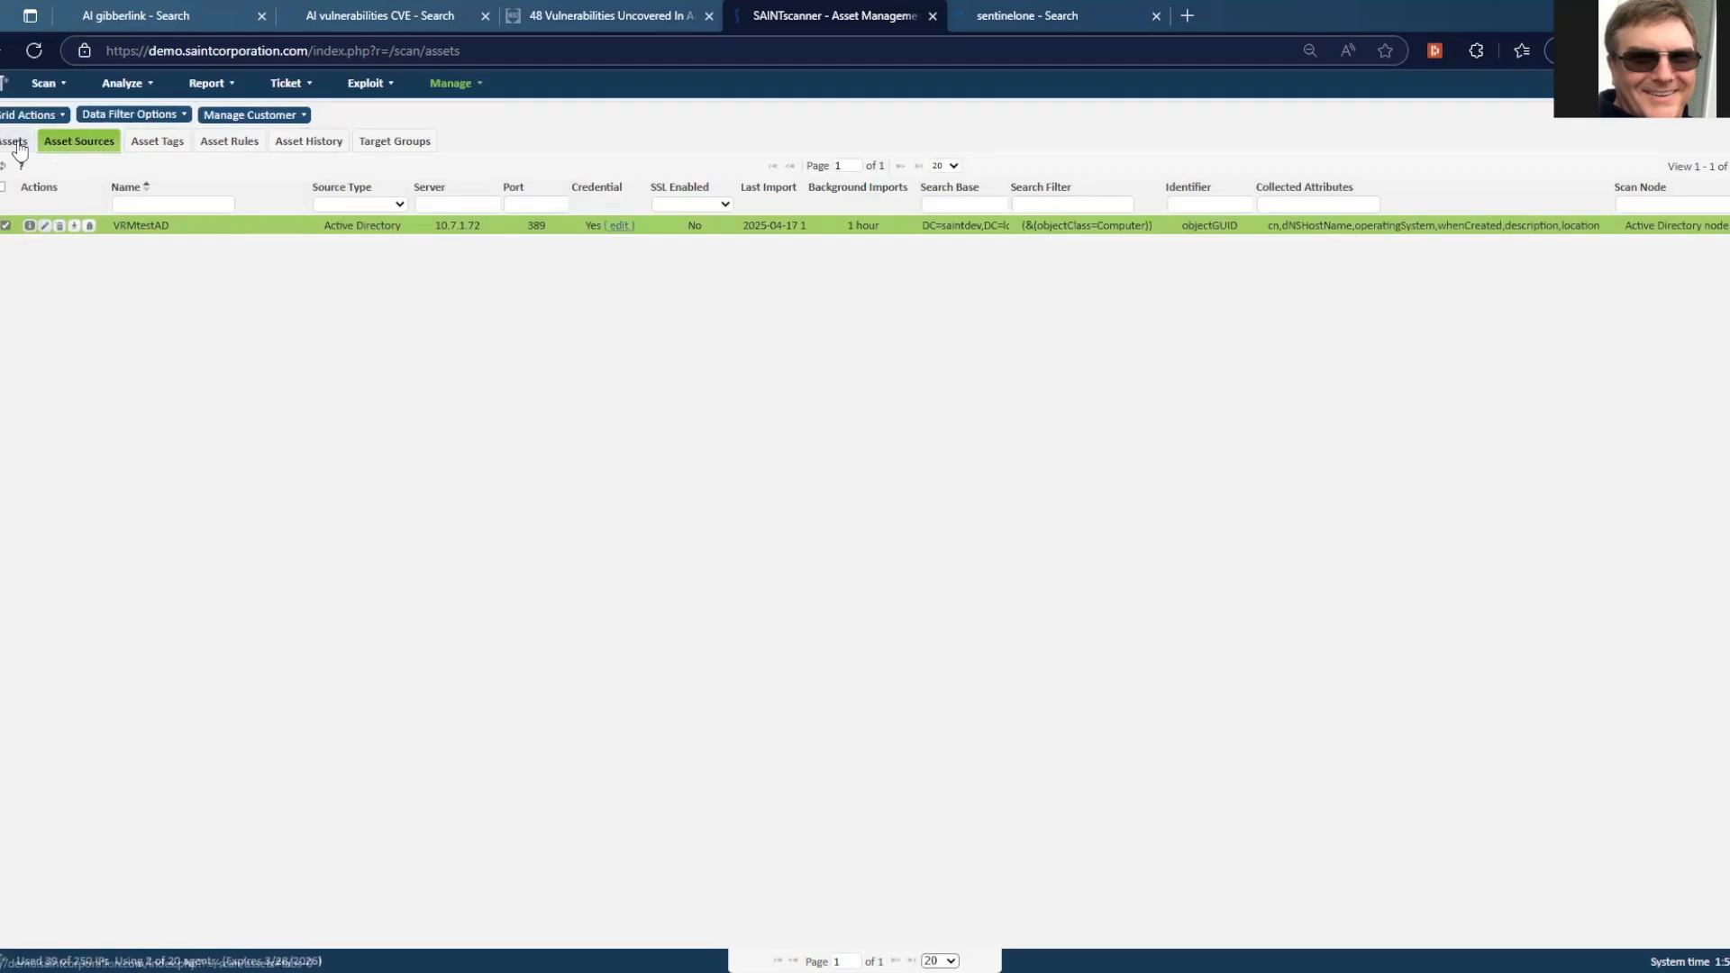
Return to the assets list and review the tags, criticality and internet-facing attributes of the assets.
click(20, 147)
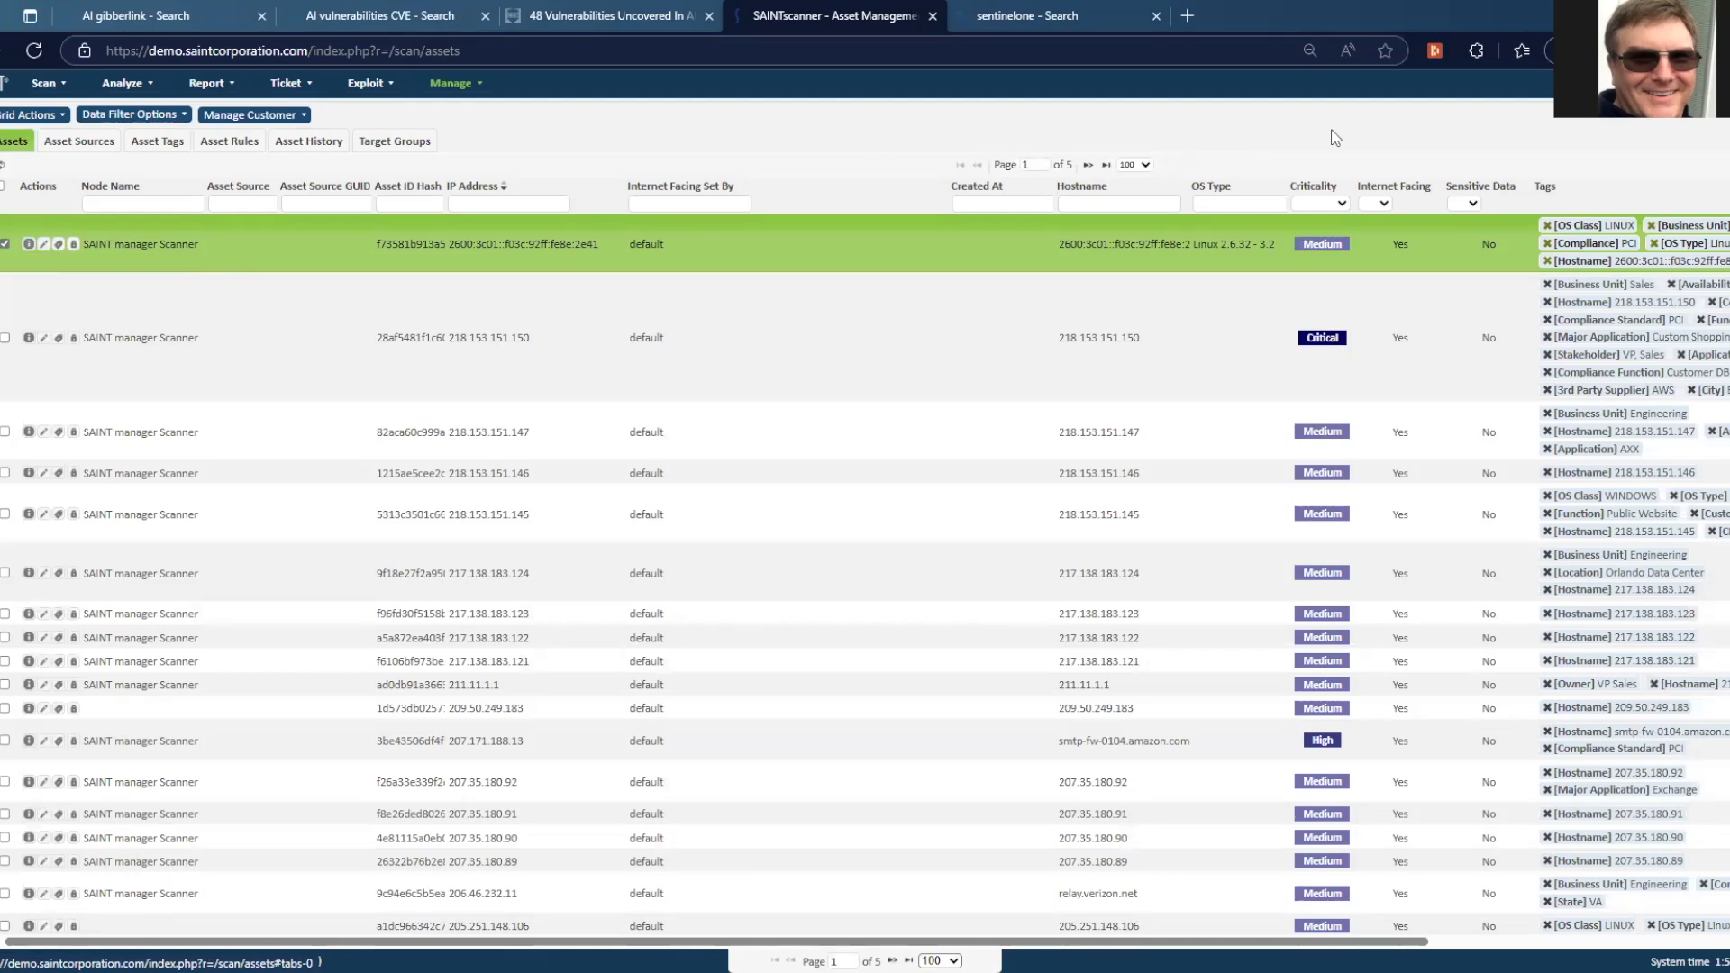
scroll(1487, 153, right, 2)
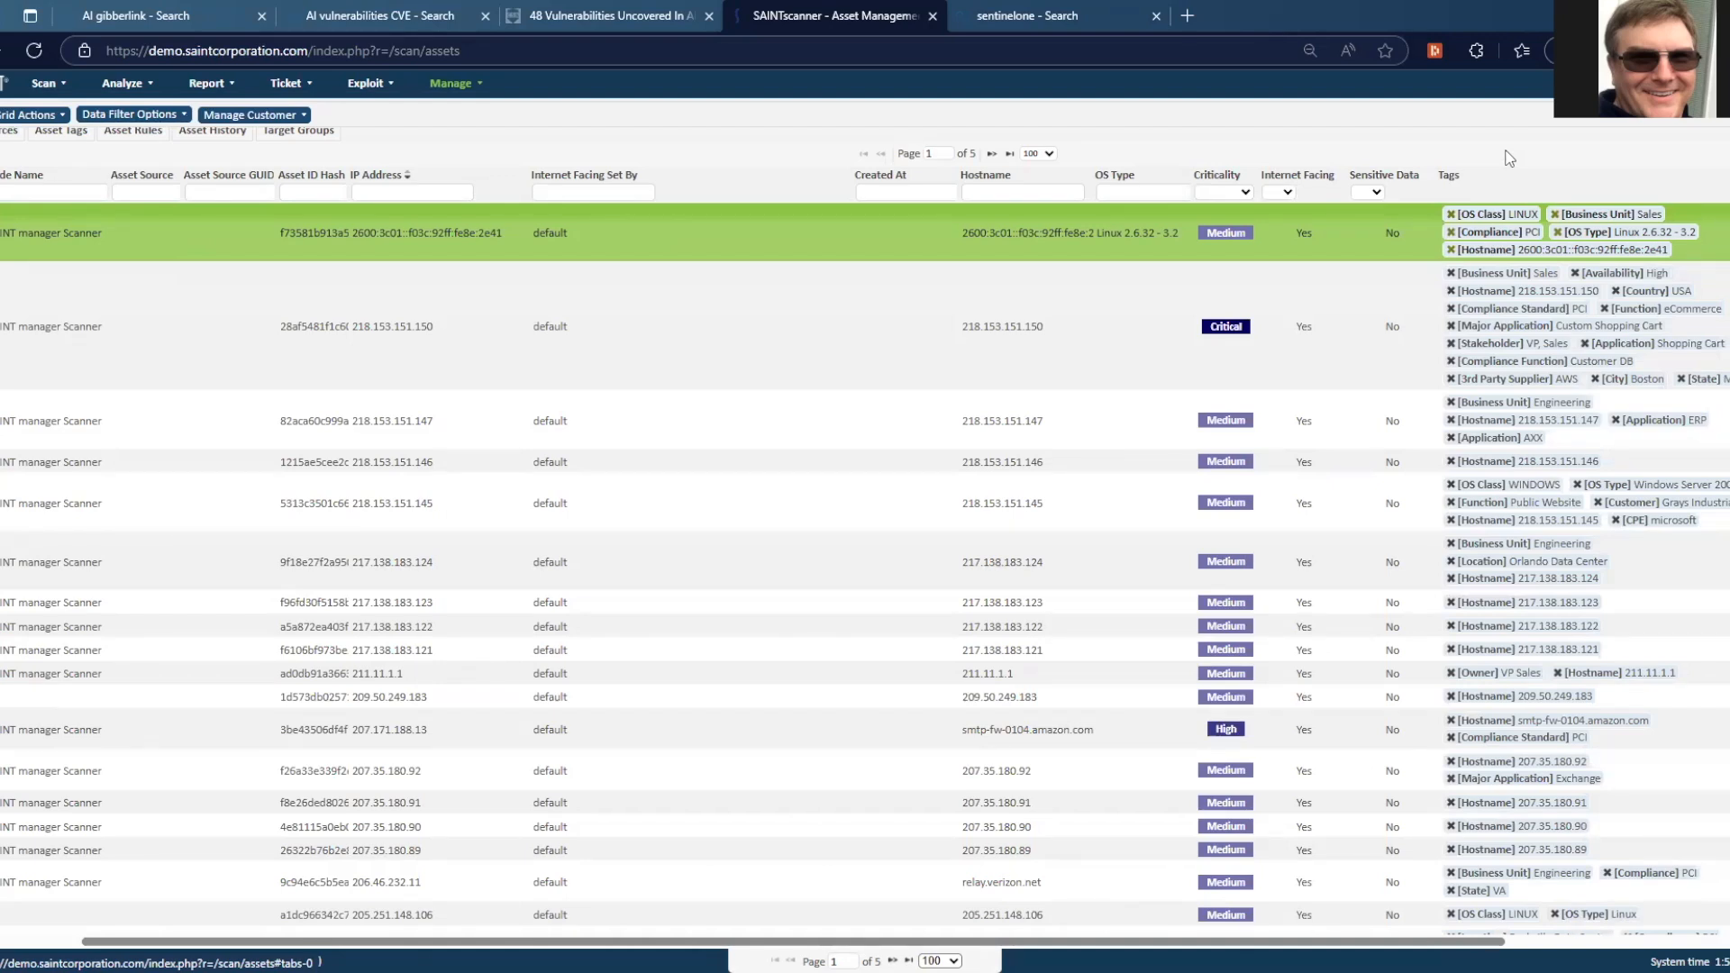
scroll(702, 160, up, 1)
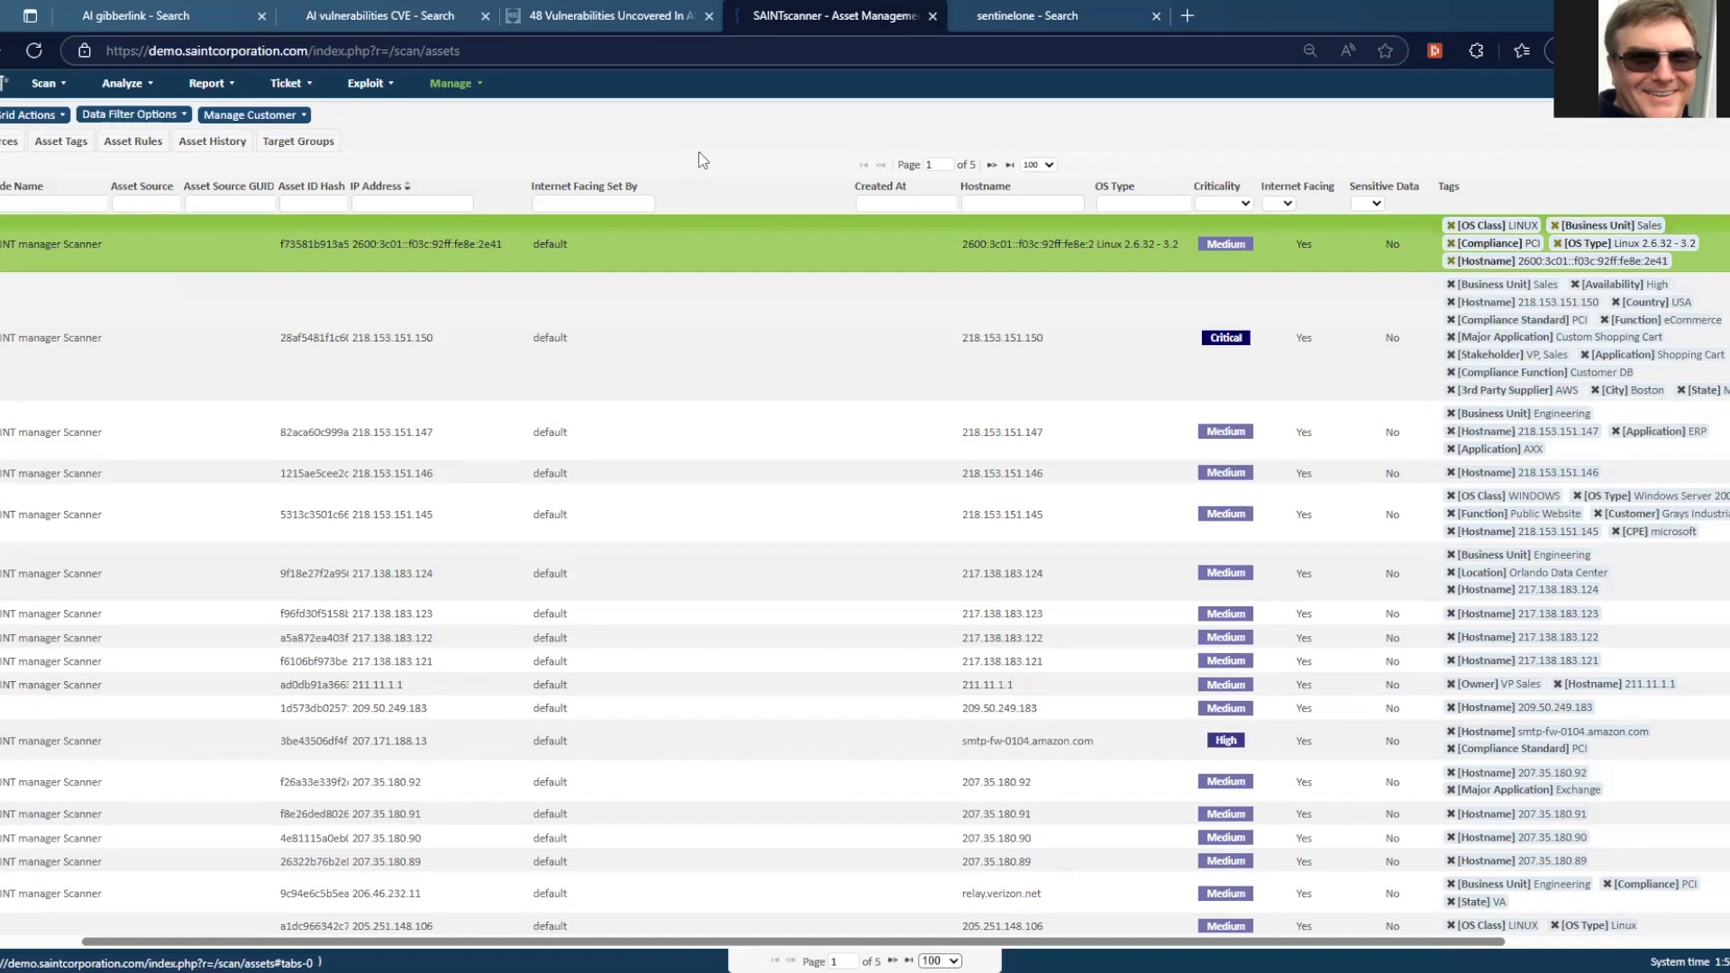
Review the asset rules, examine the settings of the DNS open service rule, and close it without changes.
click(137, 149)
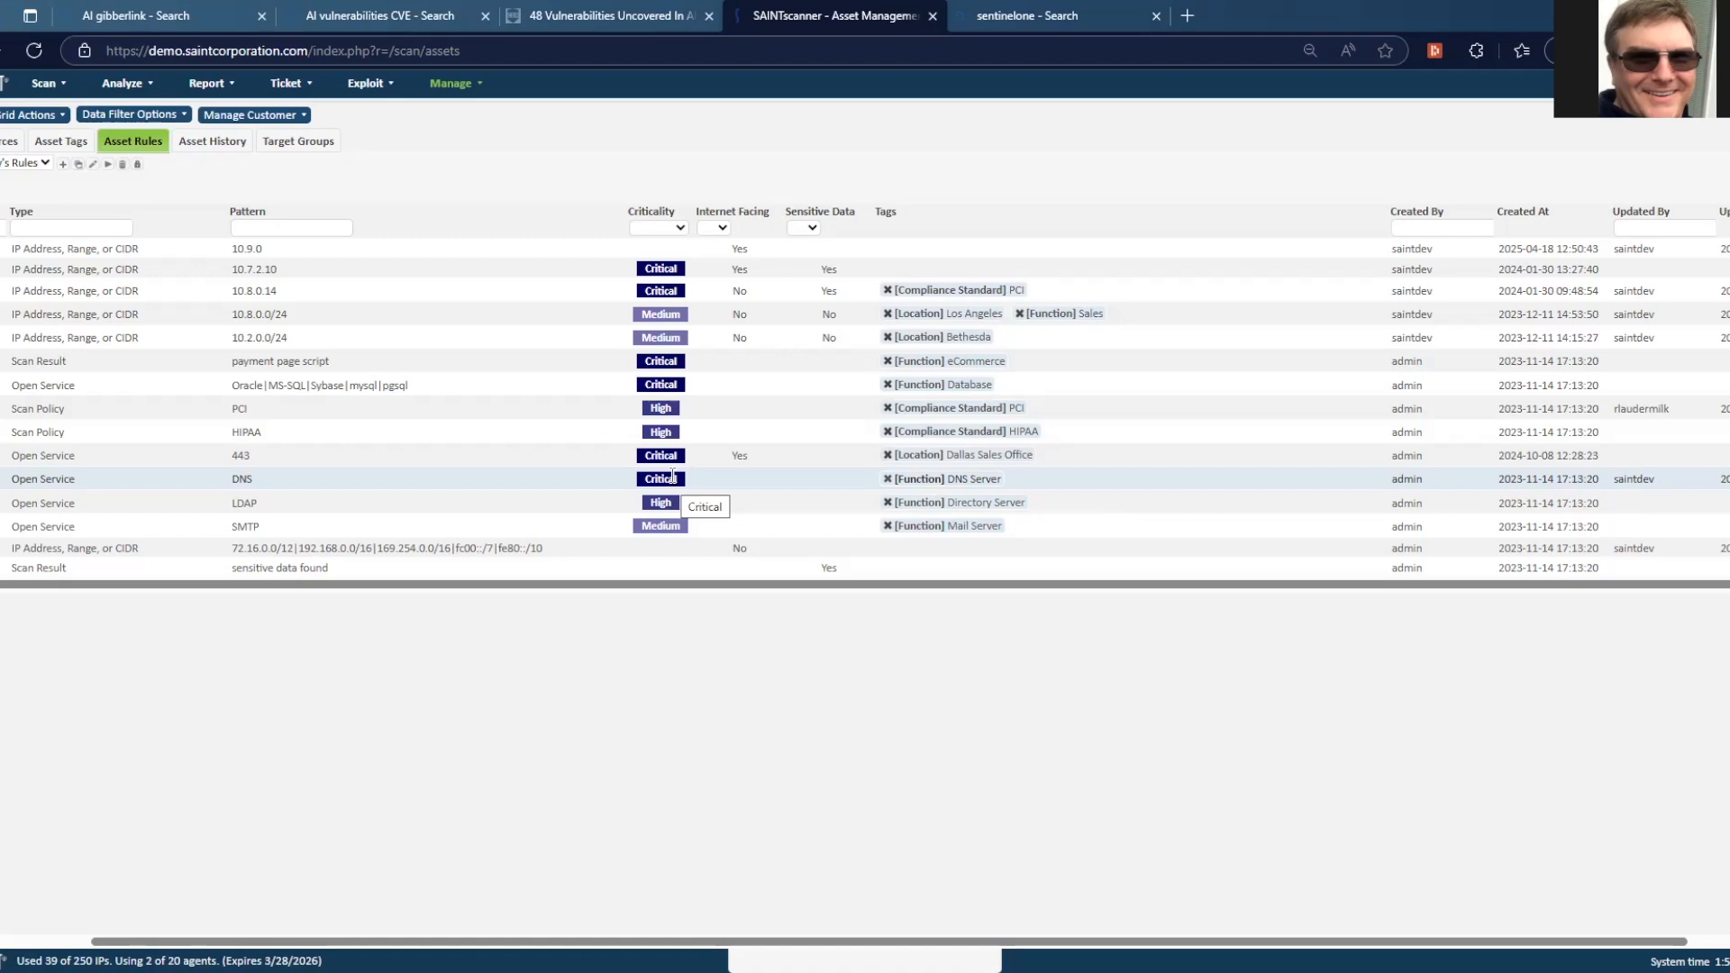
scroll(271, 478, left, 2)
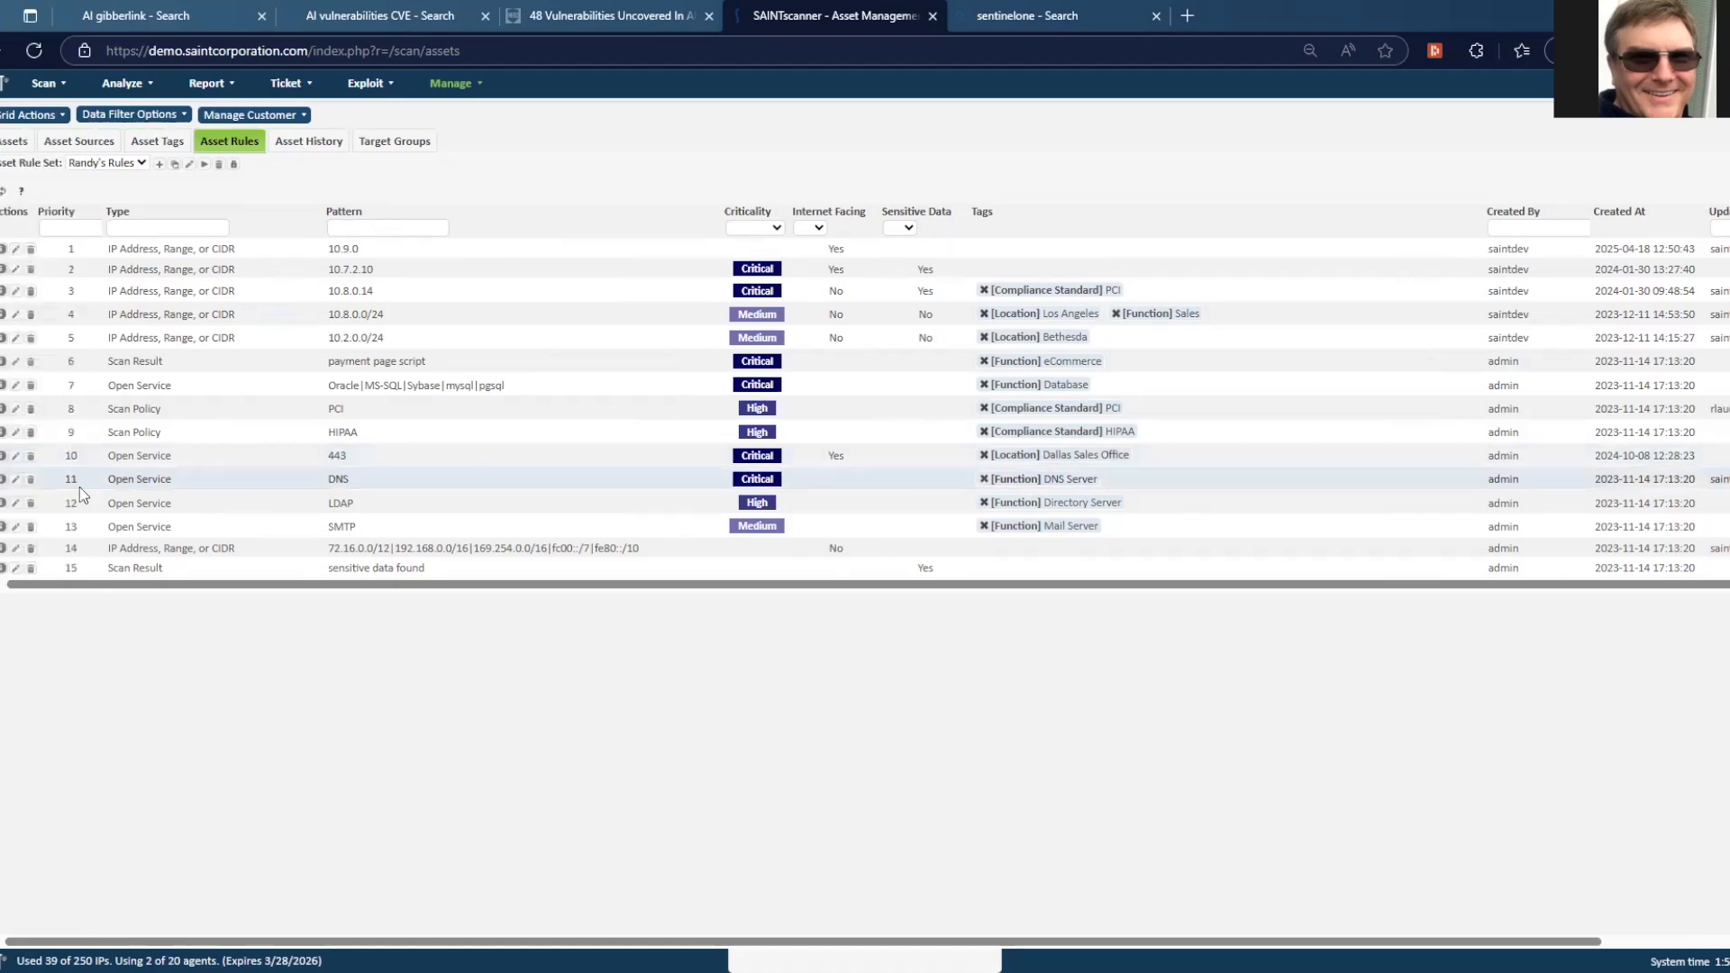
click(16, 479)
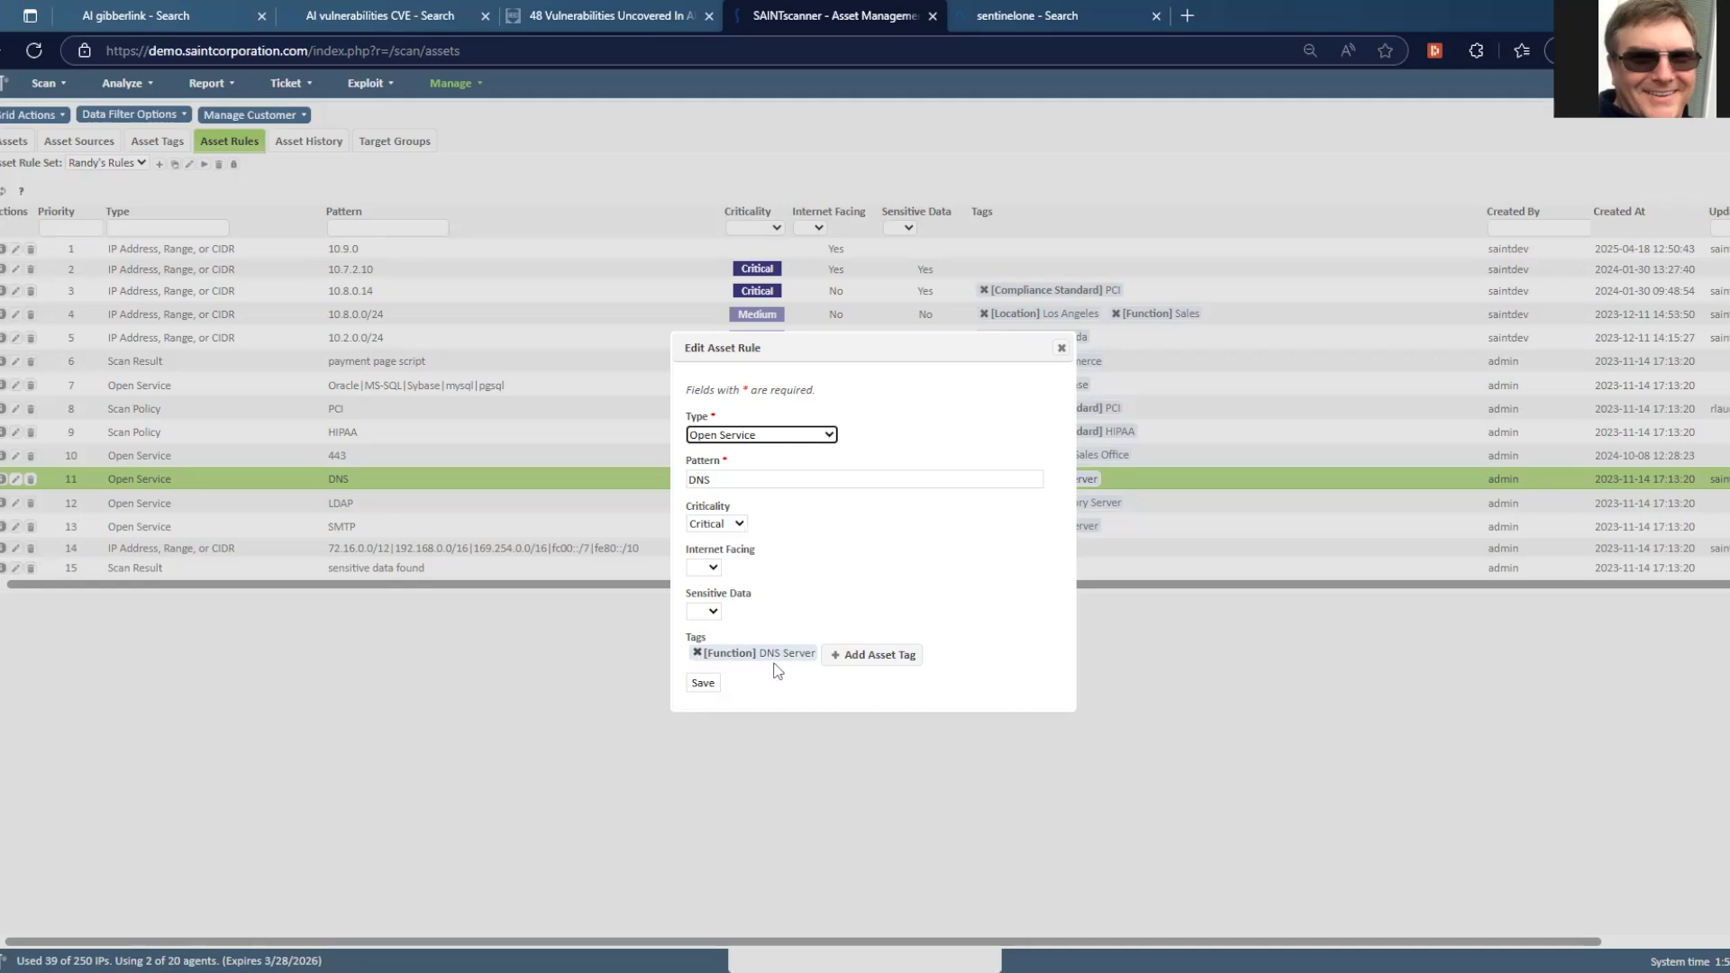
click(1062, 349)
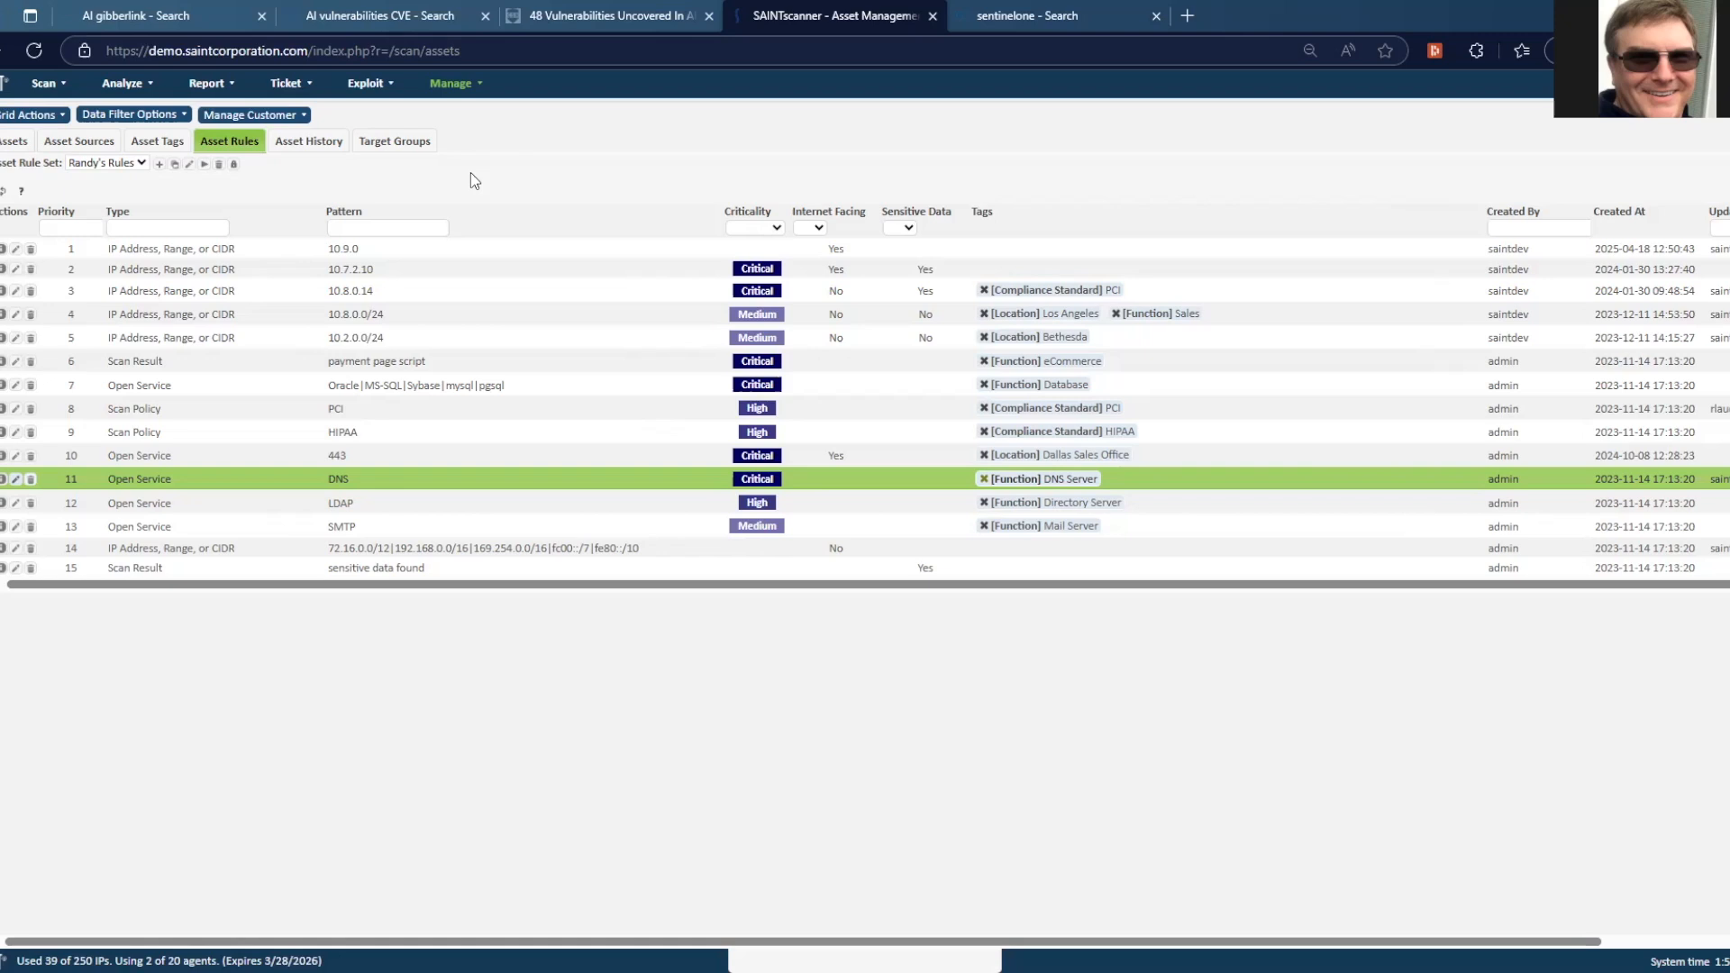
Review the asset tags list, the tag assignments of the first listed asset without changing them, and the asset rules.
click(157, 145)
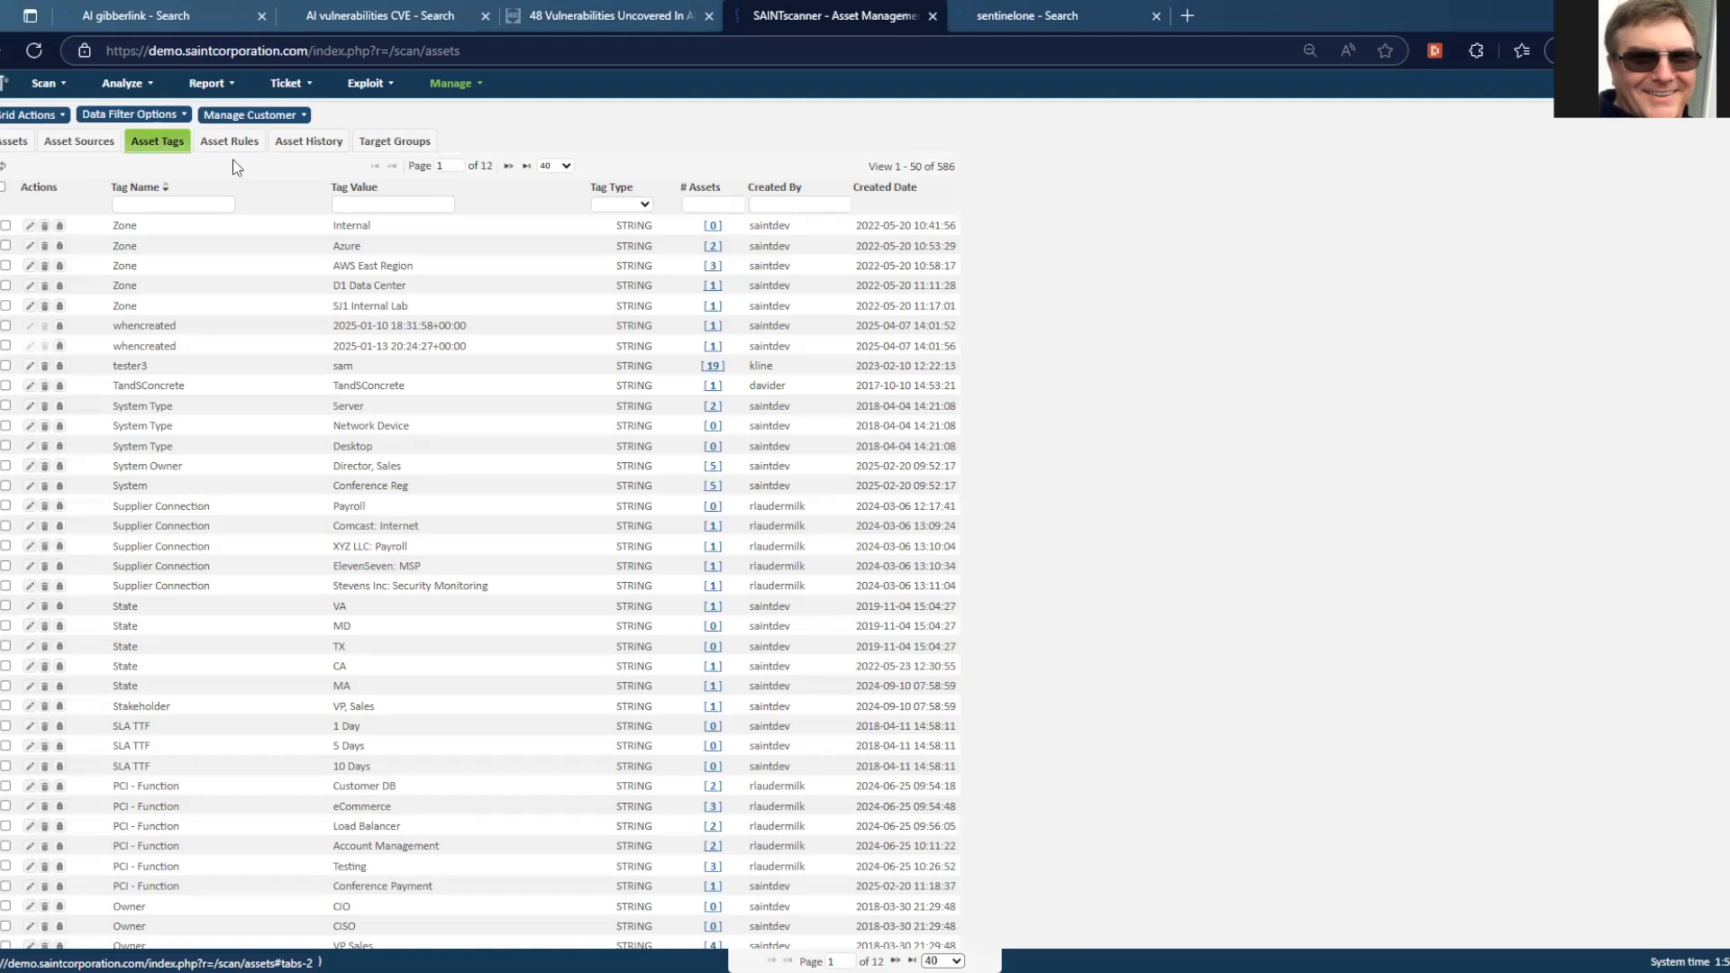
click(14, 144)
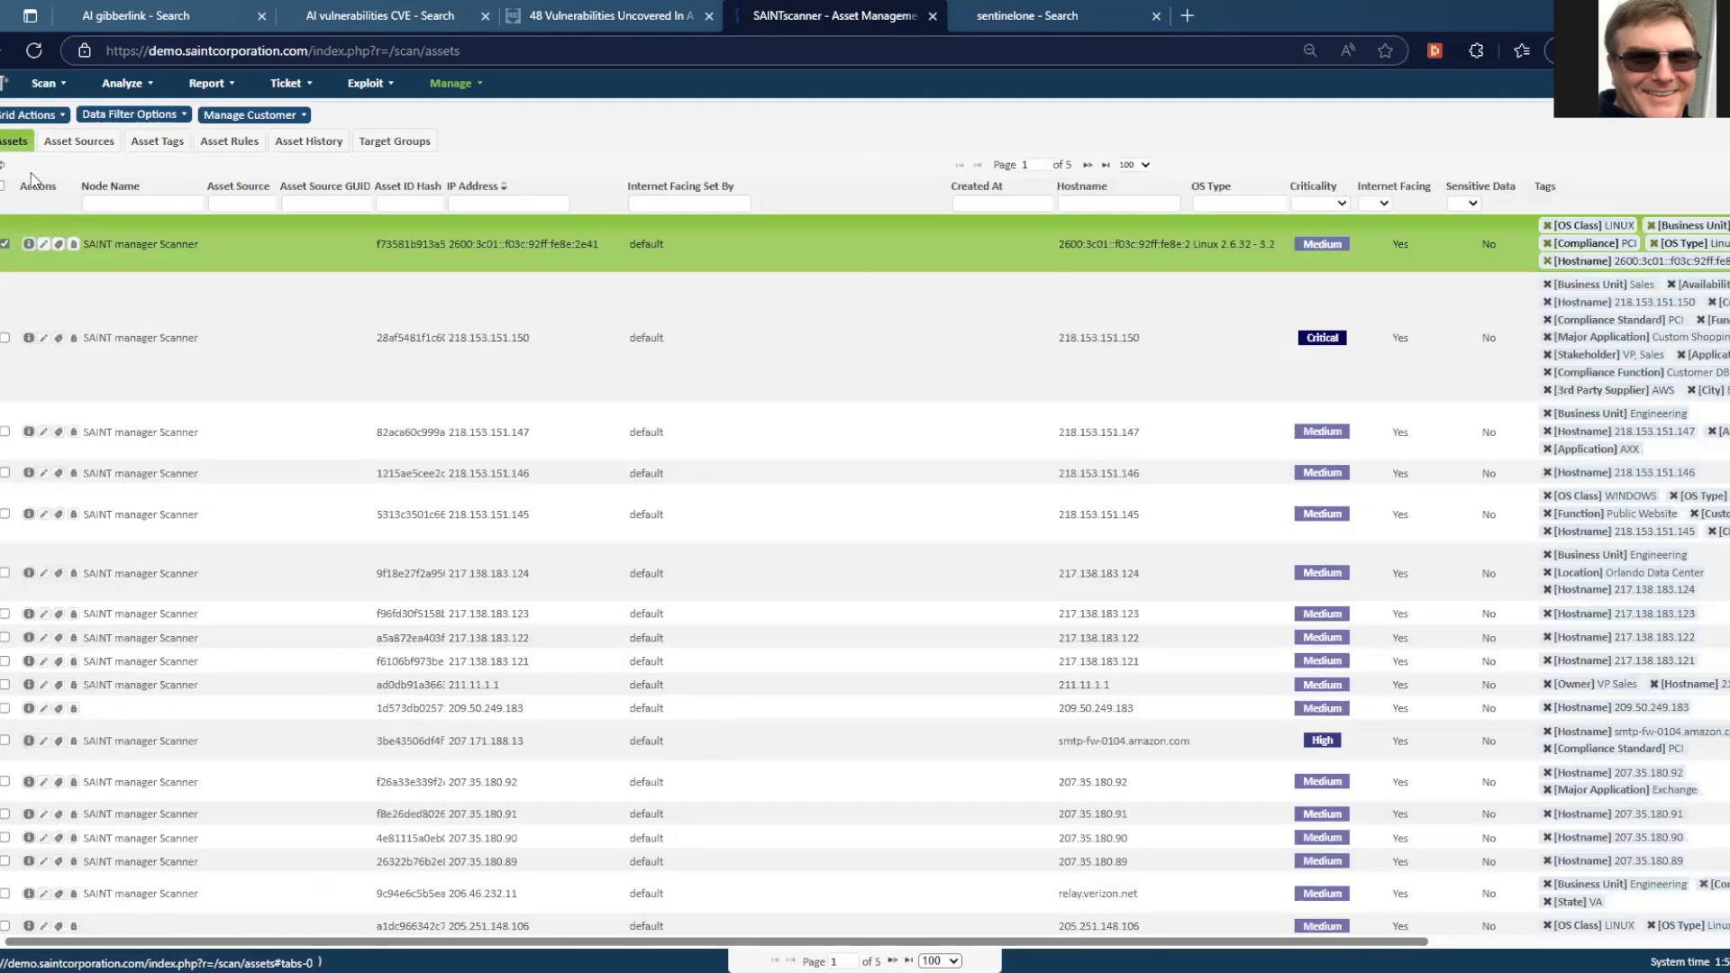
click(59, 245)
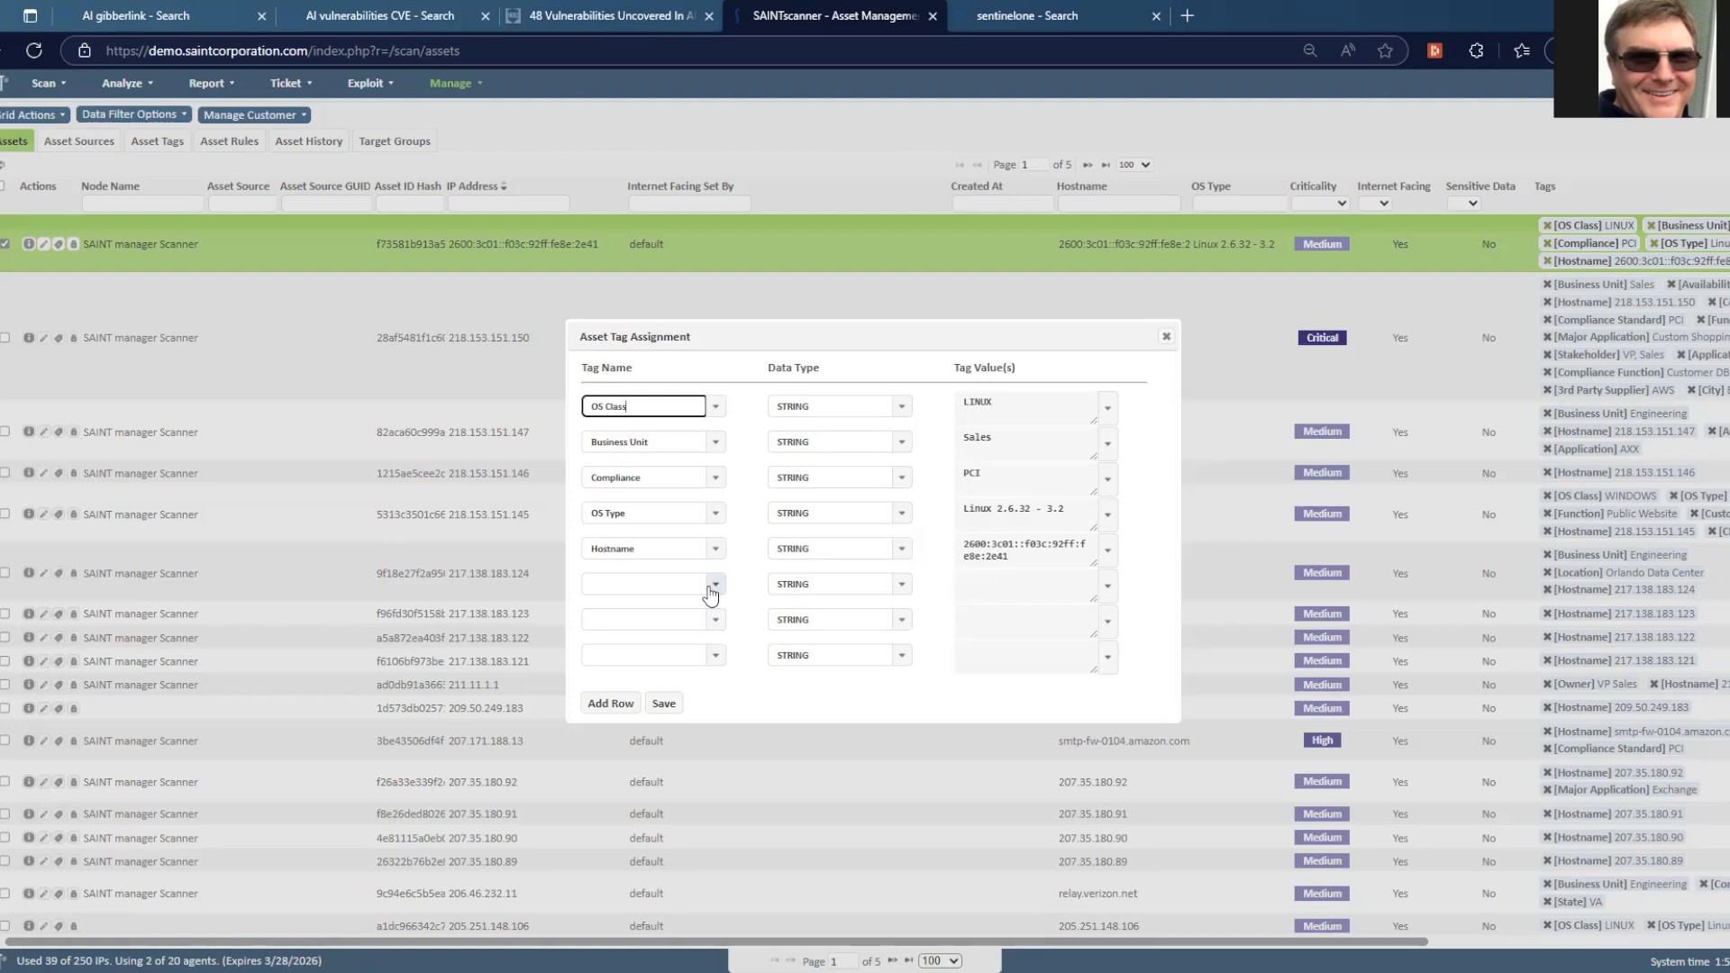
click(1166, 336)
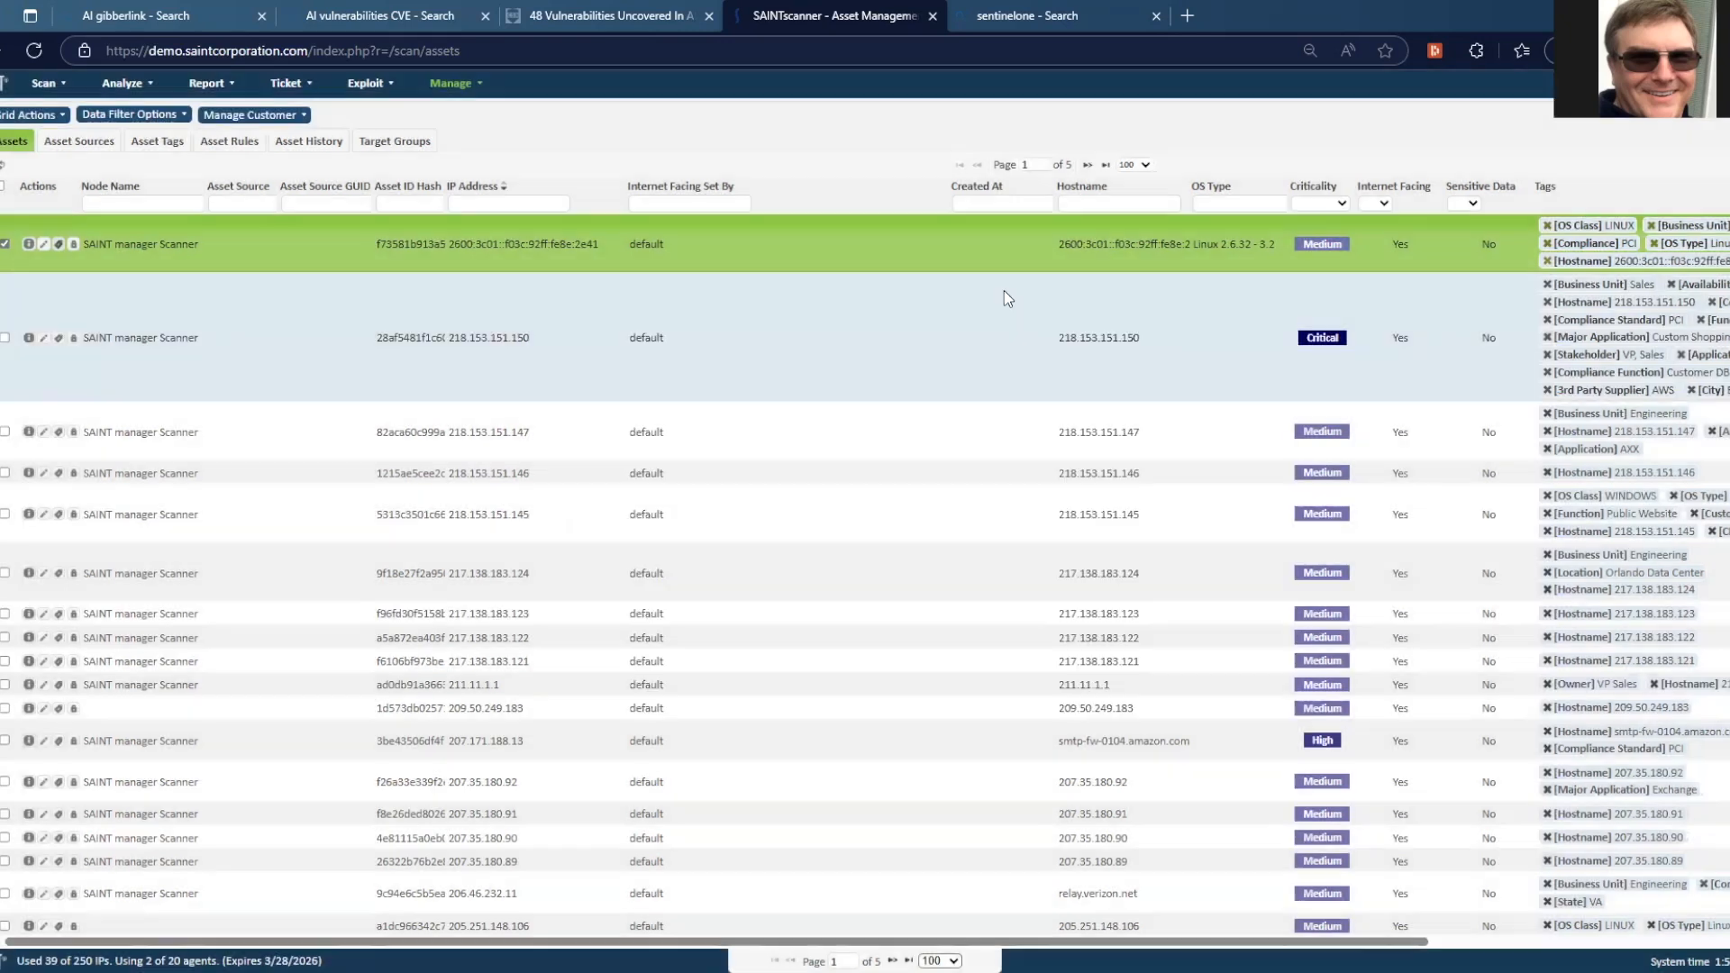
click(230, 147)
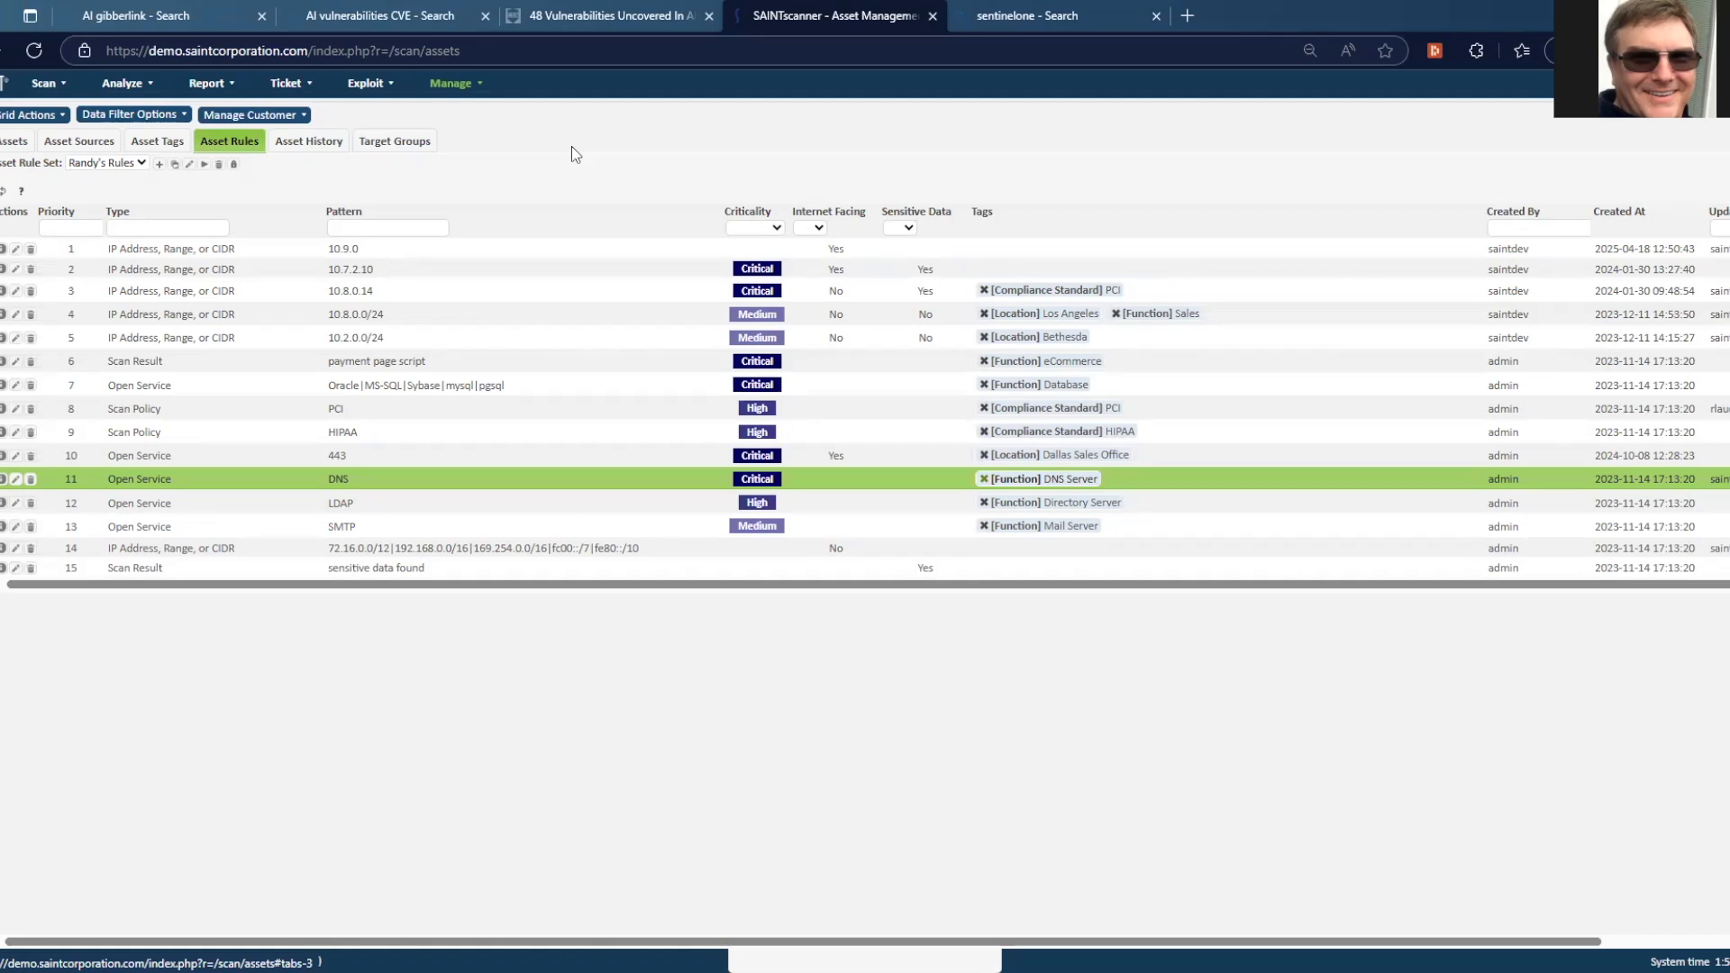
scroll(809, 122, right, 1)
scroll(809, 122, left, 1)
Create a new scan job named Asset Source with the Vulnerability category's Full Vulnerability Scan policy and proceed to its targets.
click(1627, 84)
click(1619, 110)
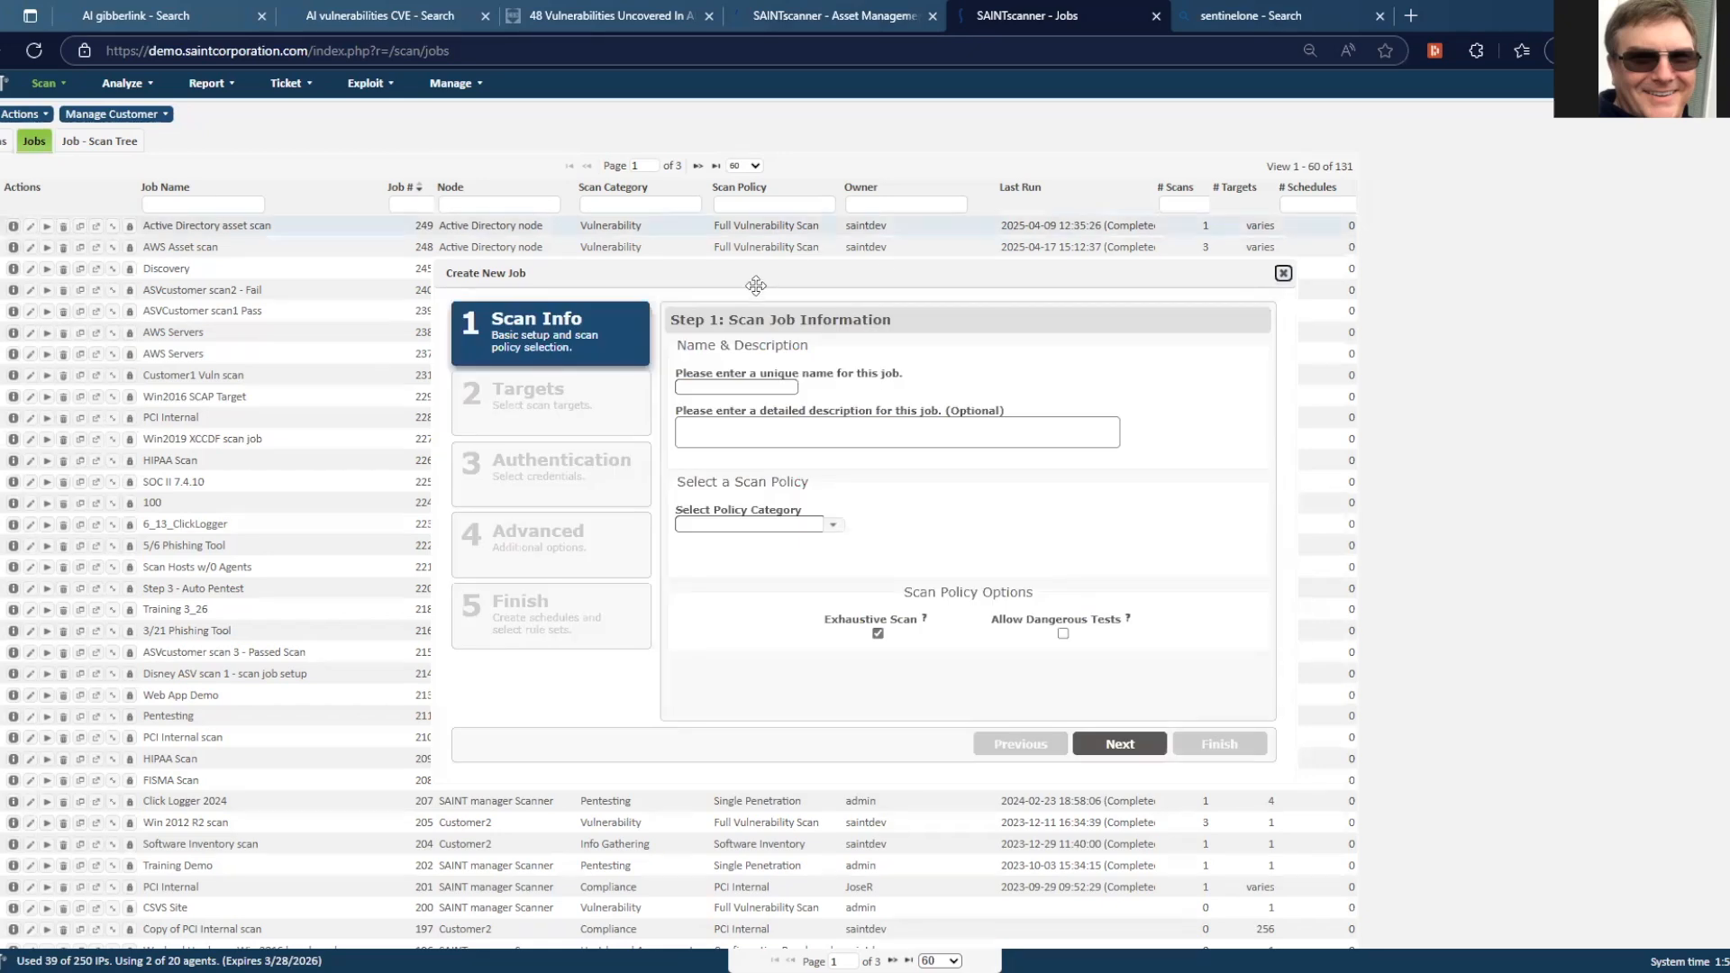
click(725, 387)
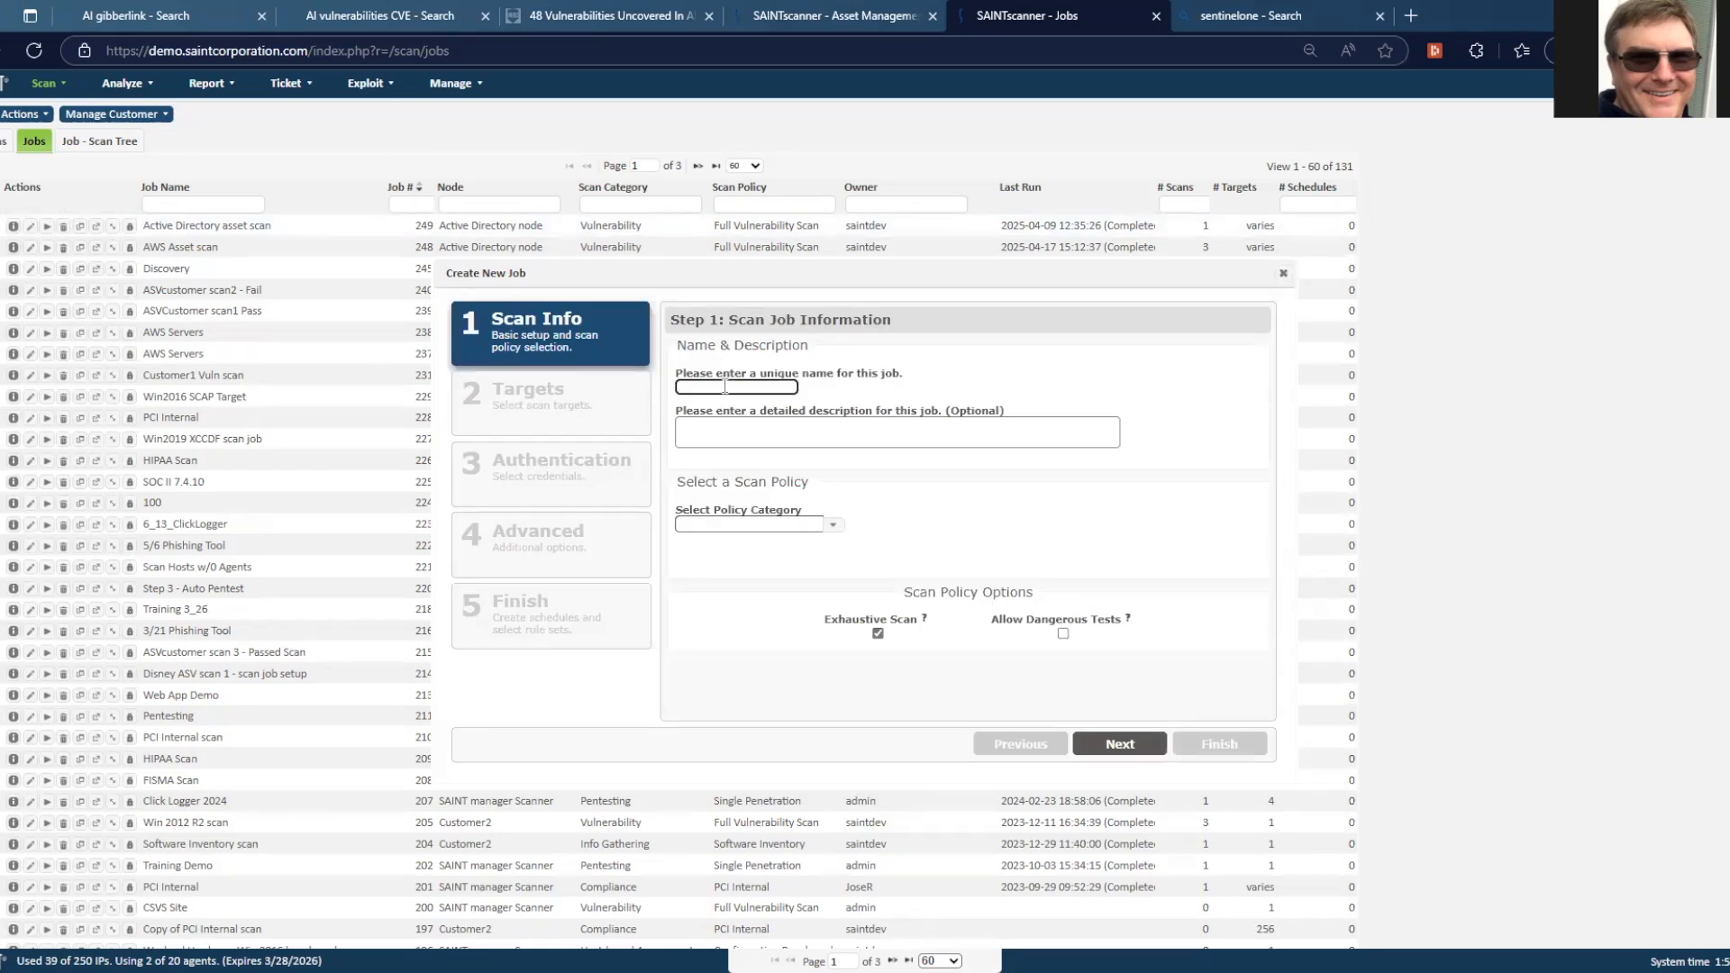
text(Asset Source)
click(830, 529)
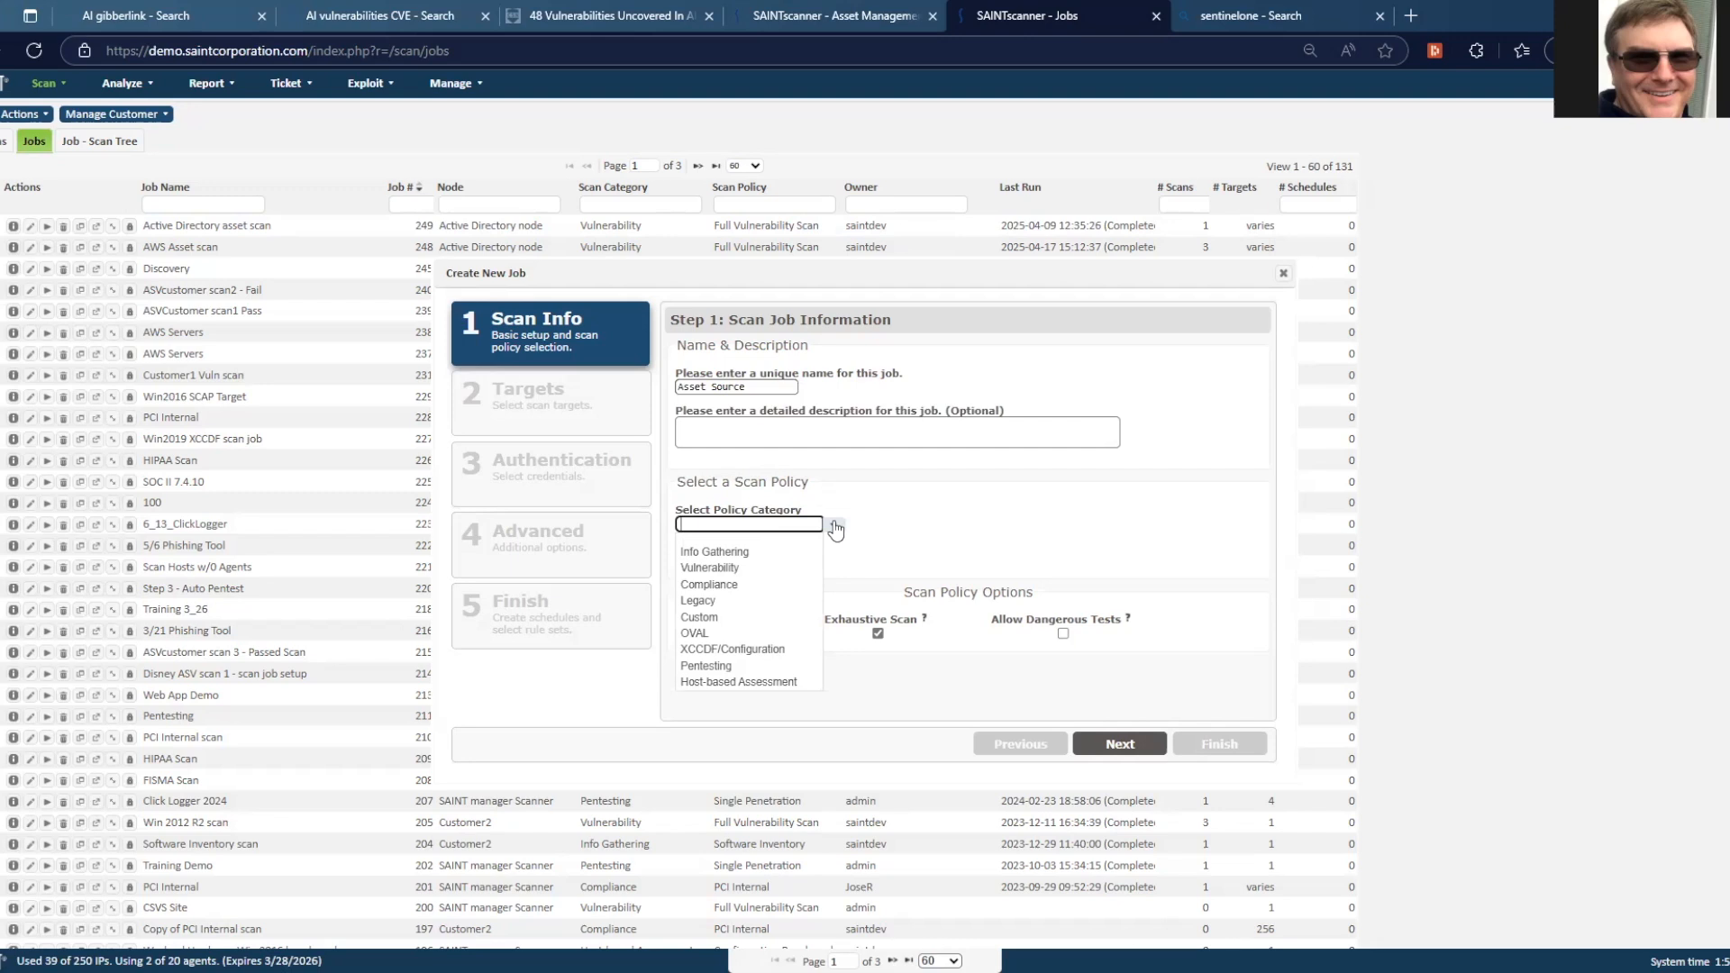
click(738, 561)
click(1070, 526)
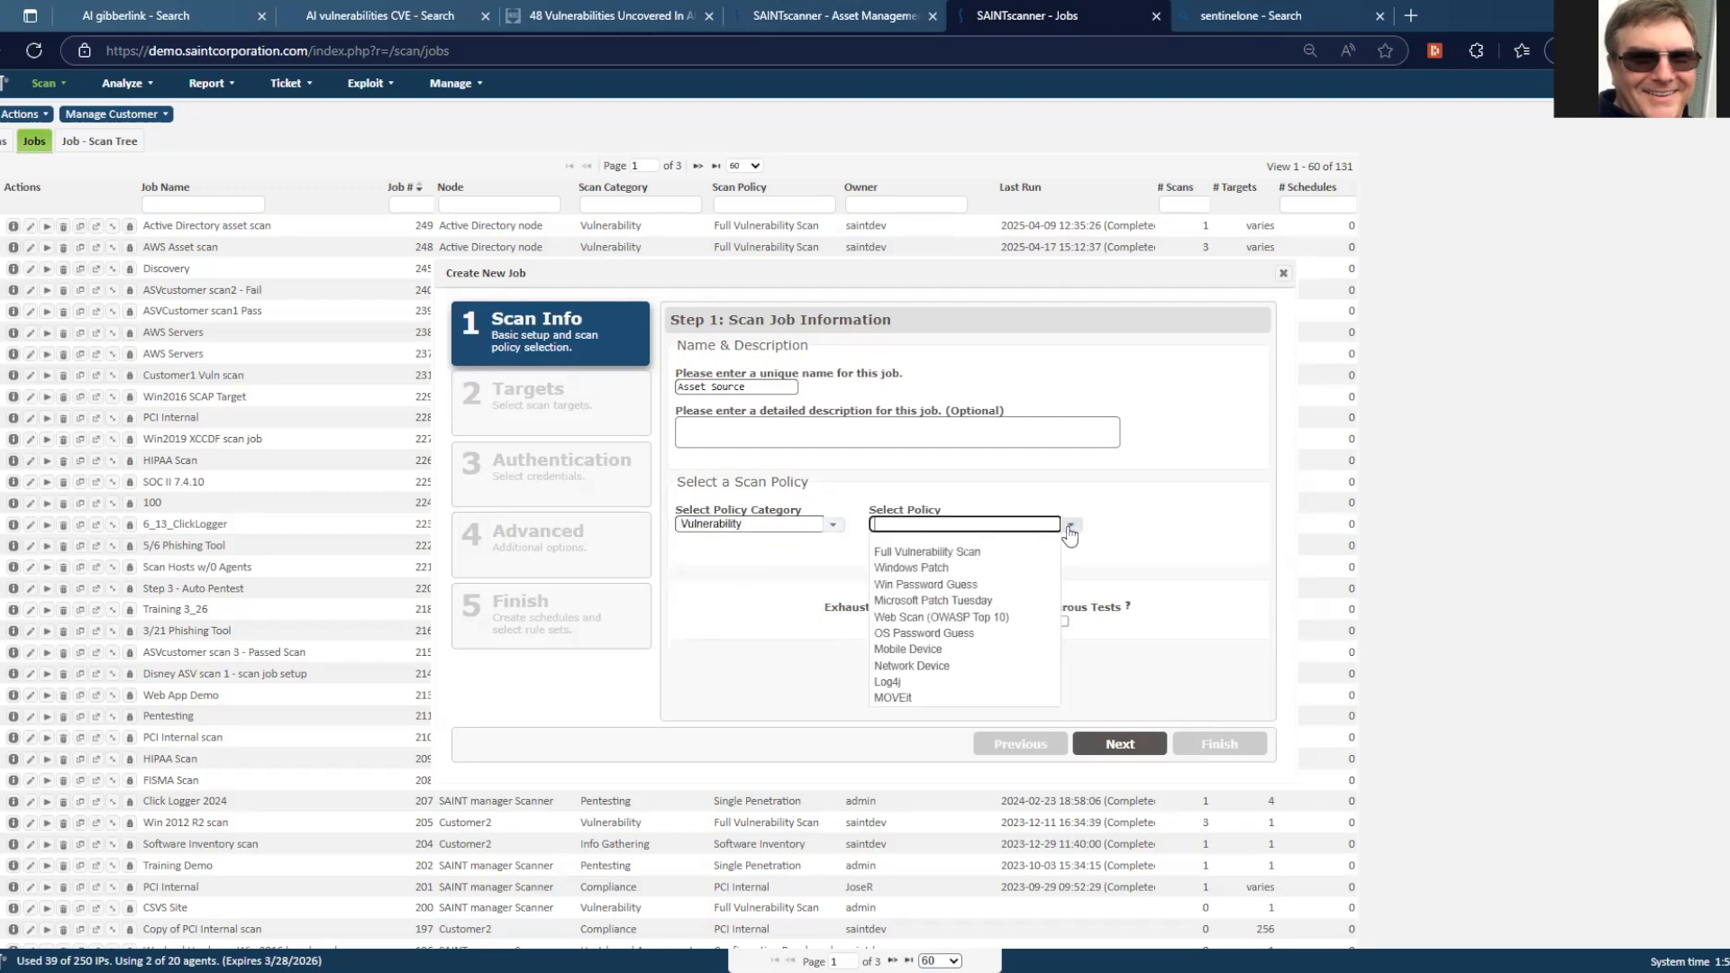
click(942, 551)
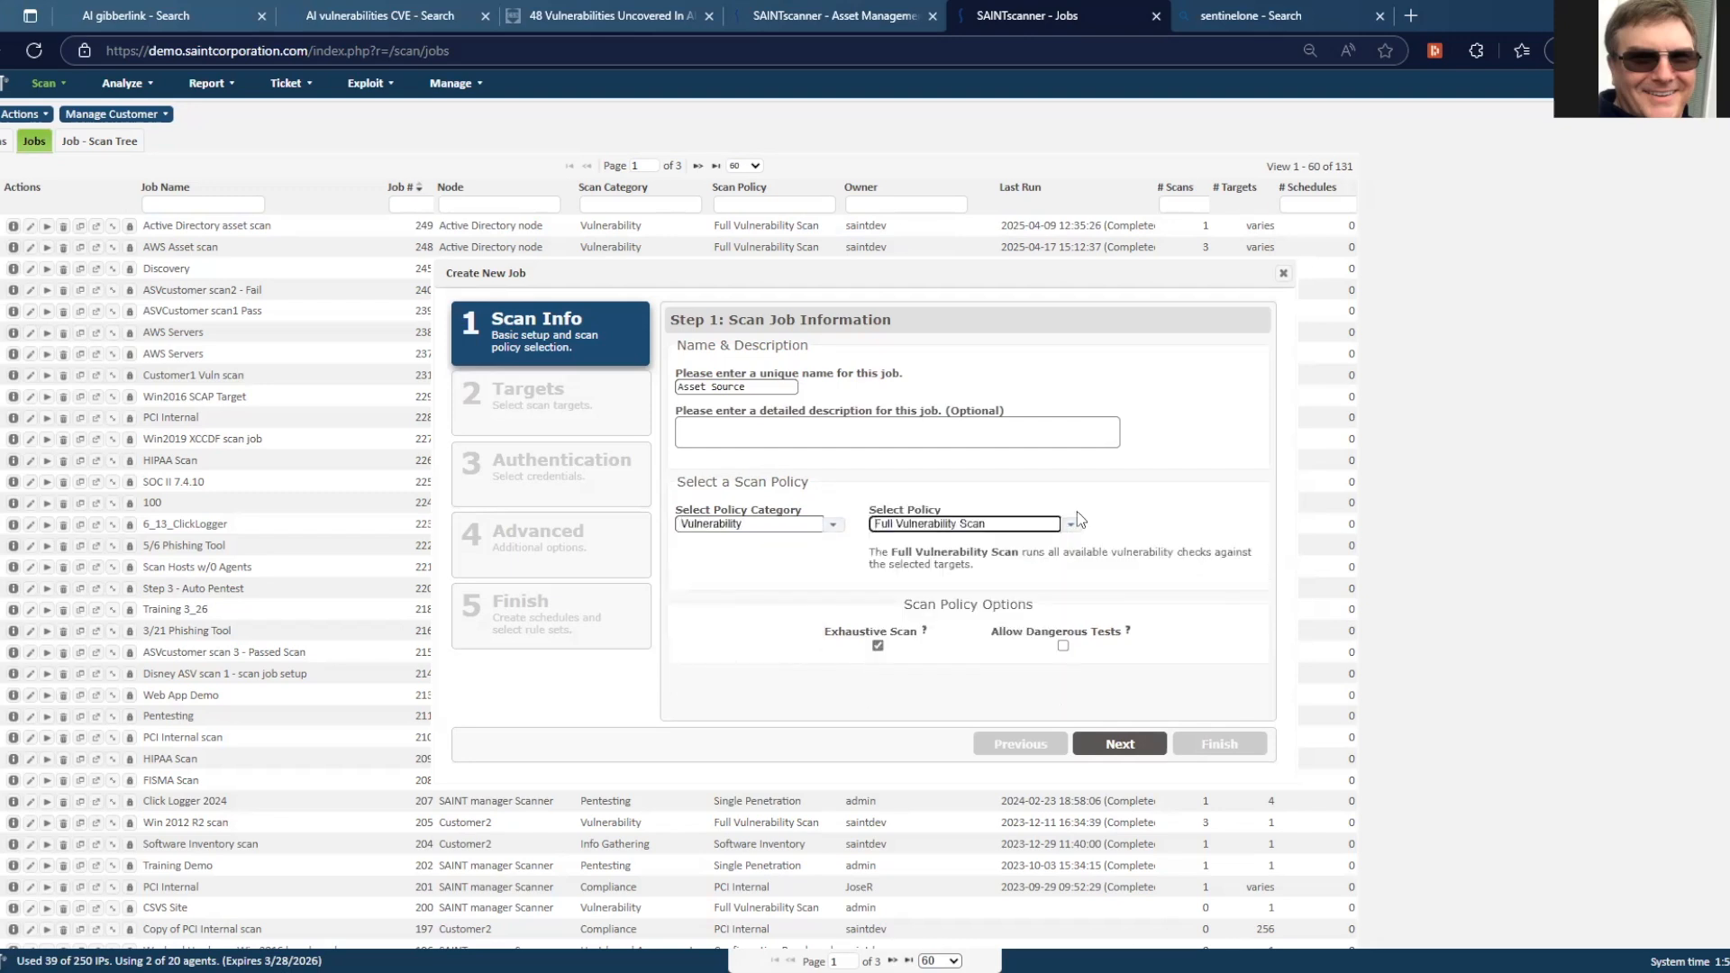
click(1101, 744)
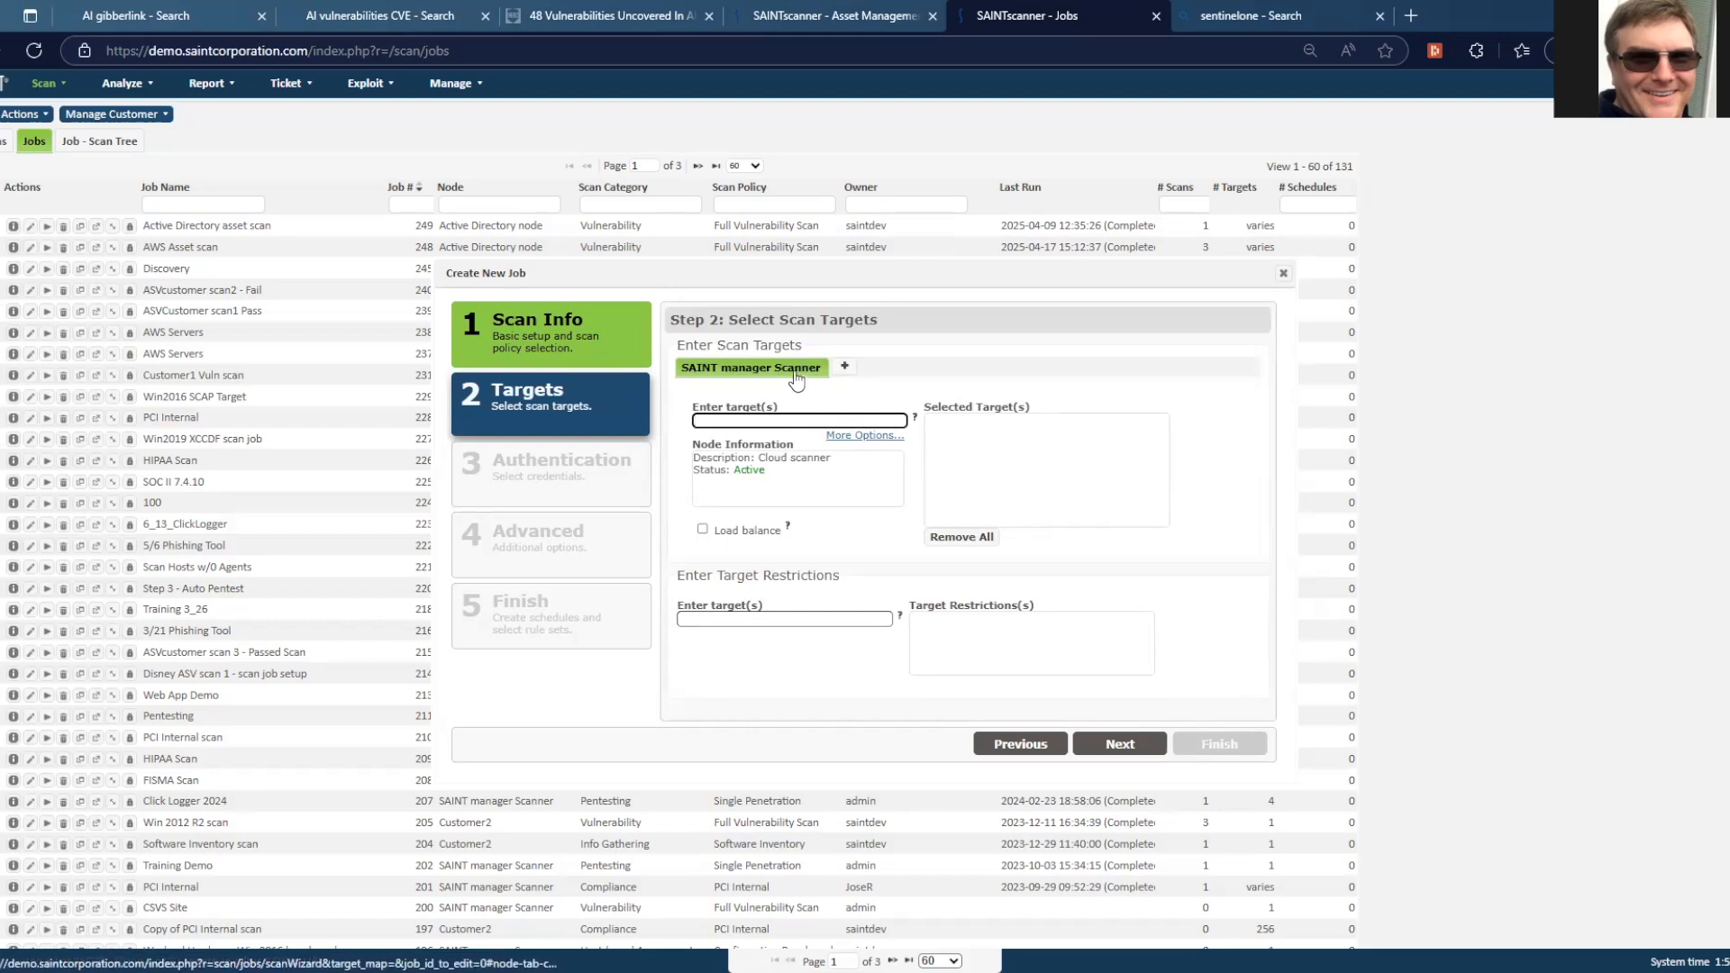
Add the Active Directory node to the job's scan targets.
click(842, 371)
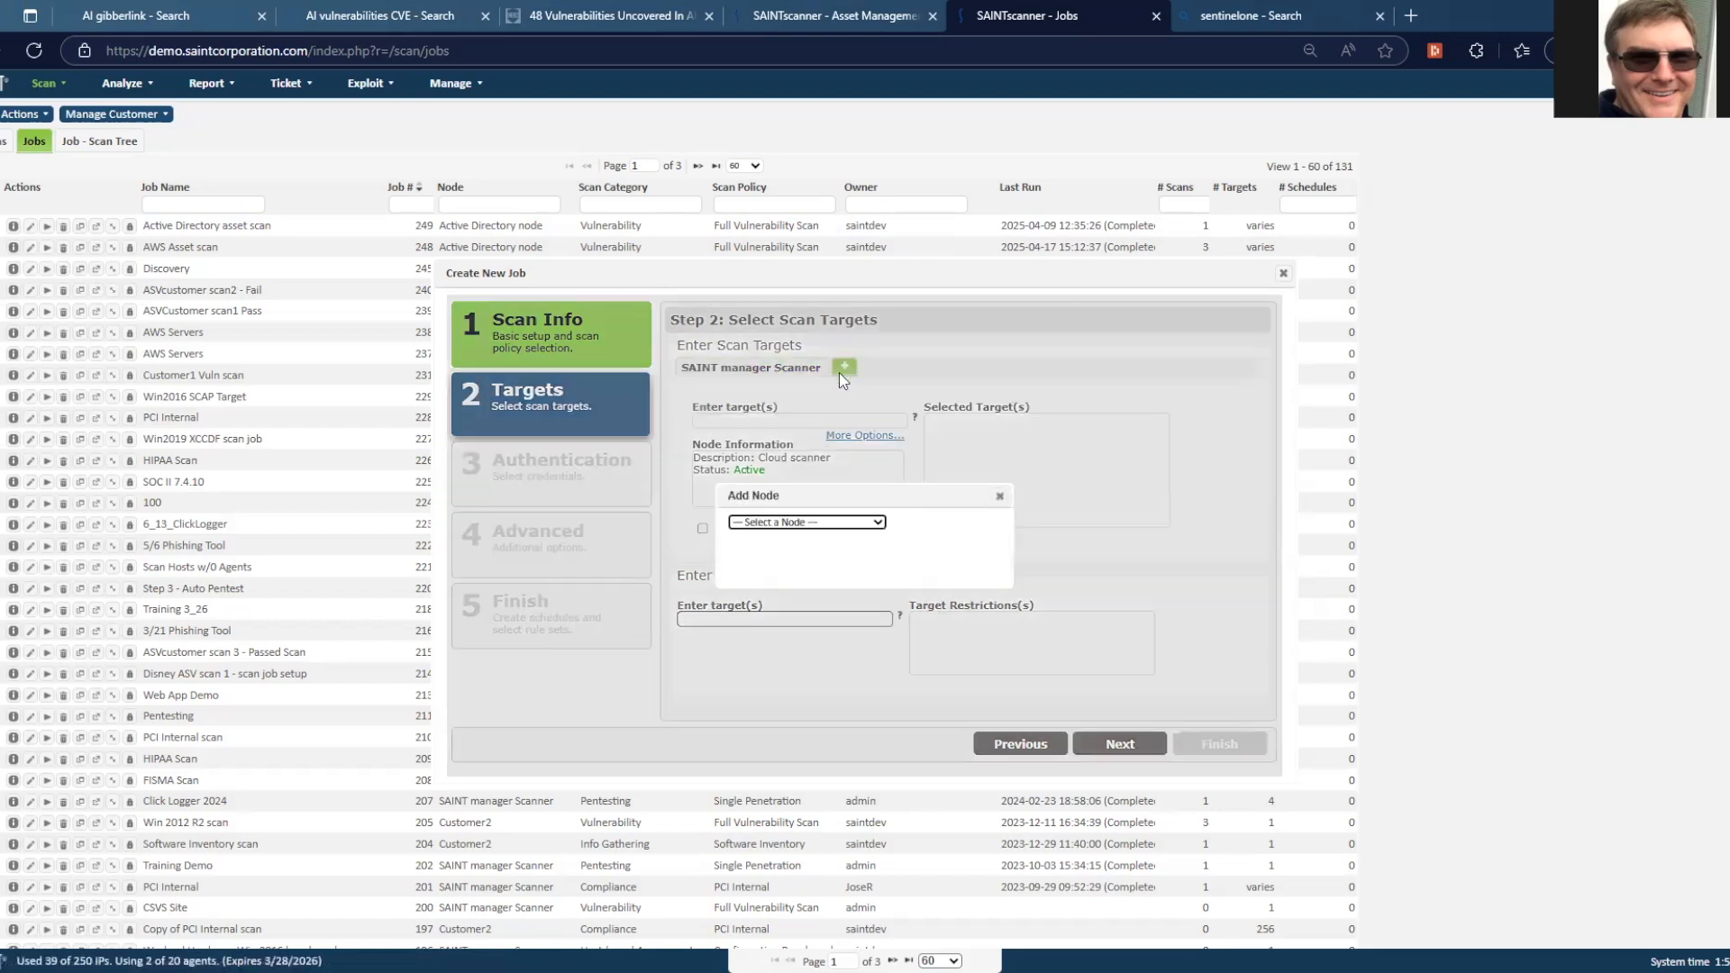
click(874, 525)
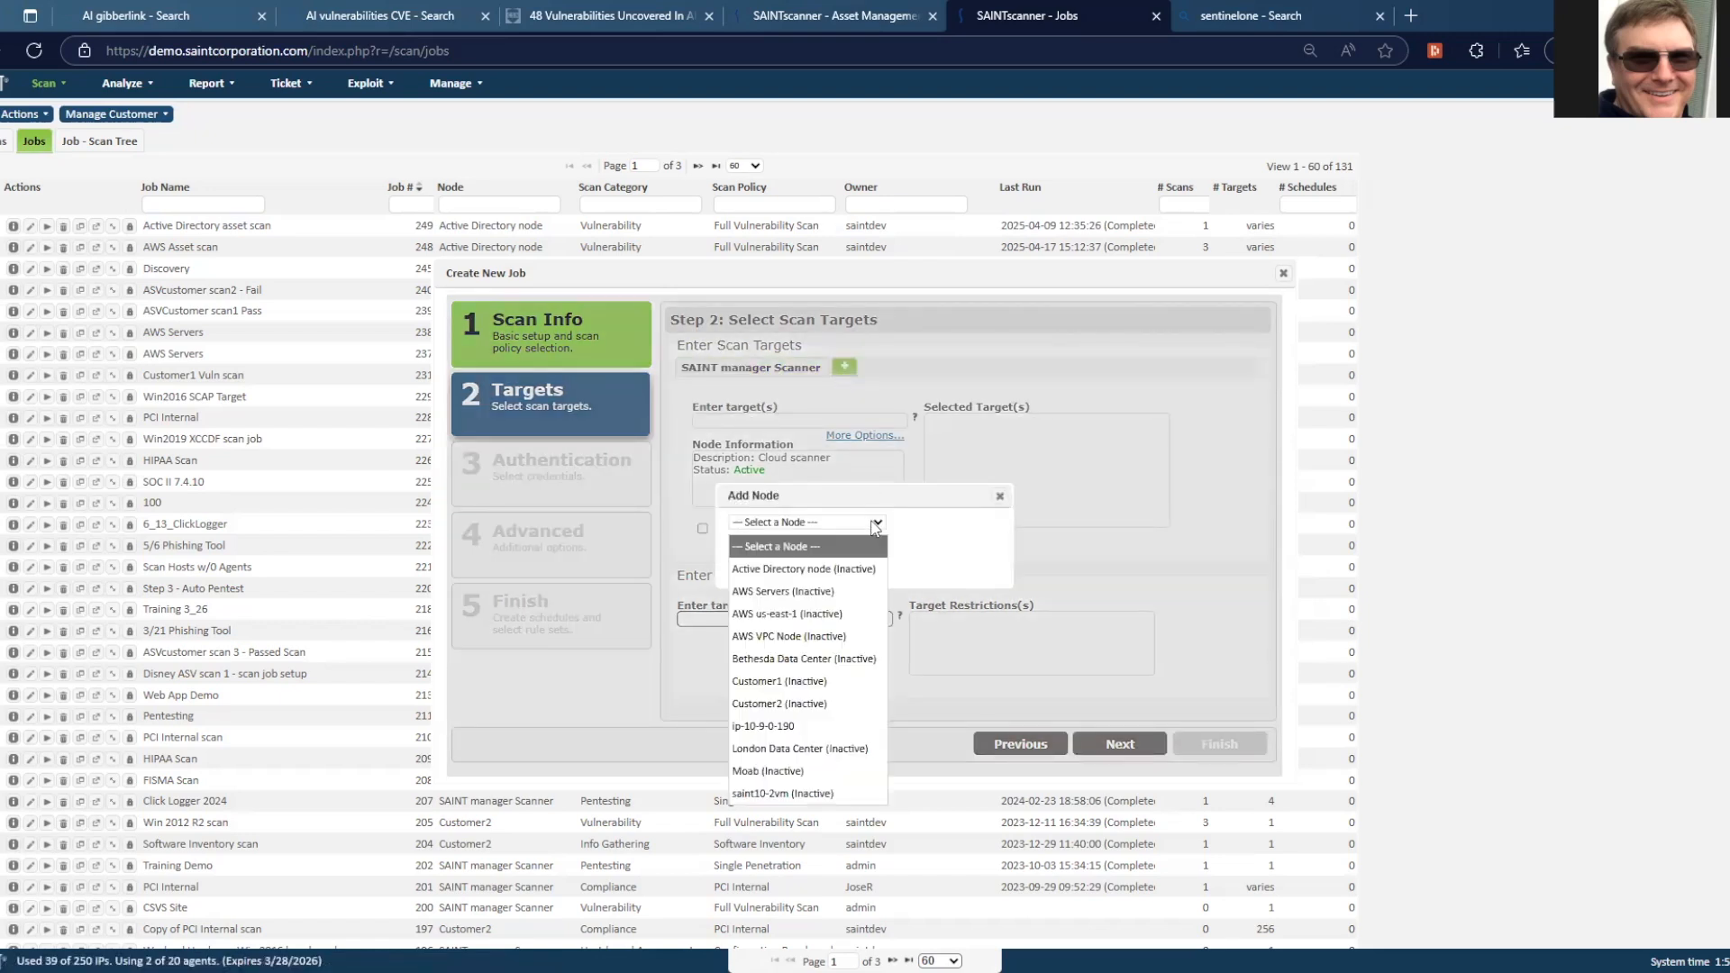
click(780, 572)
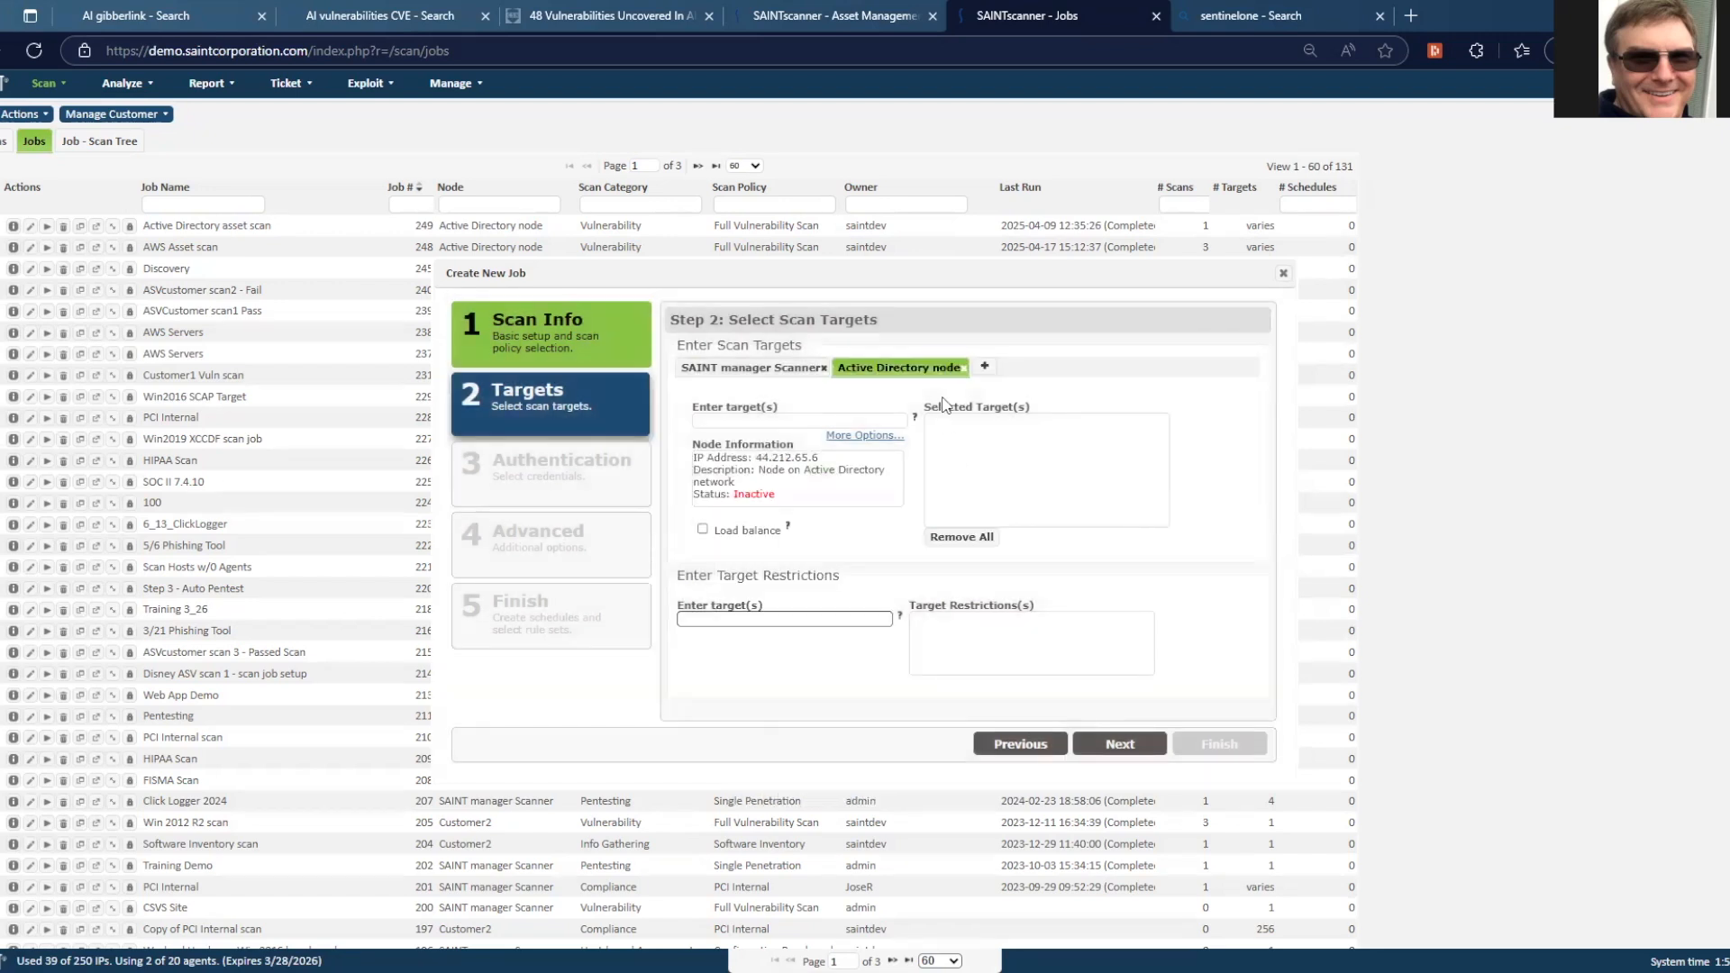
Choose the Active Directory node's targets by asset tag, using the Asset Source tag with value VRMtestAD.
click(852, 436)
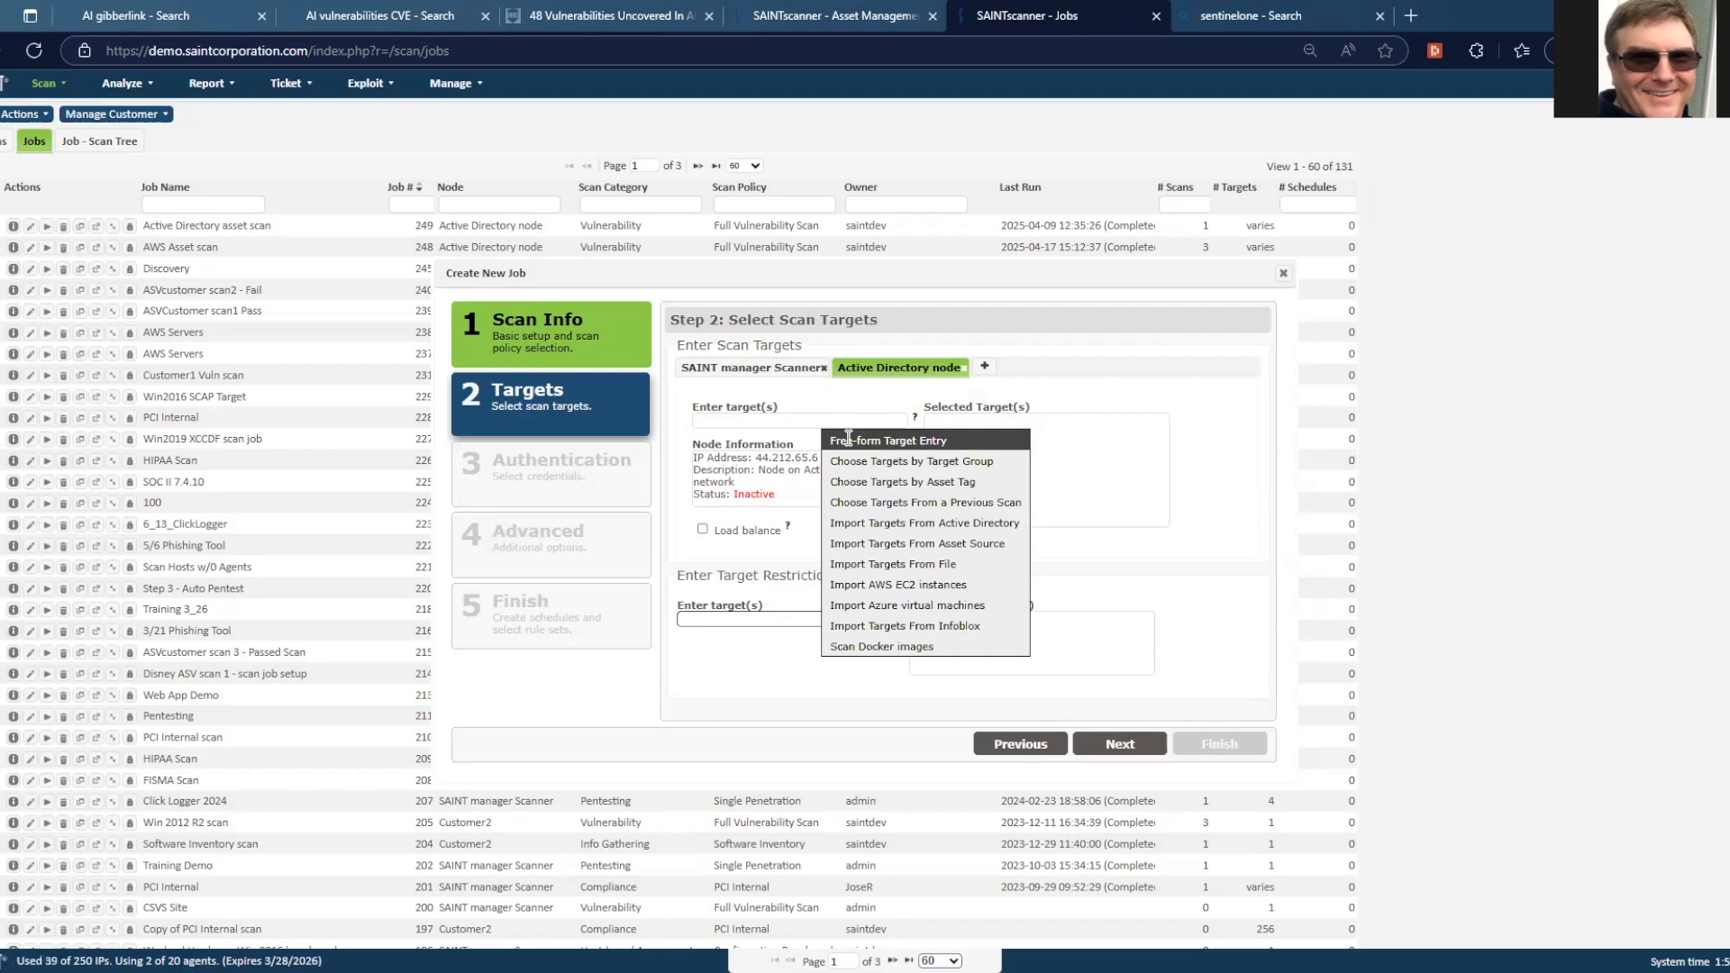
click(904, 481)
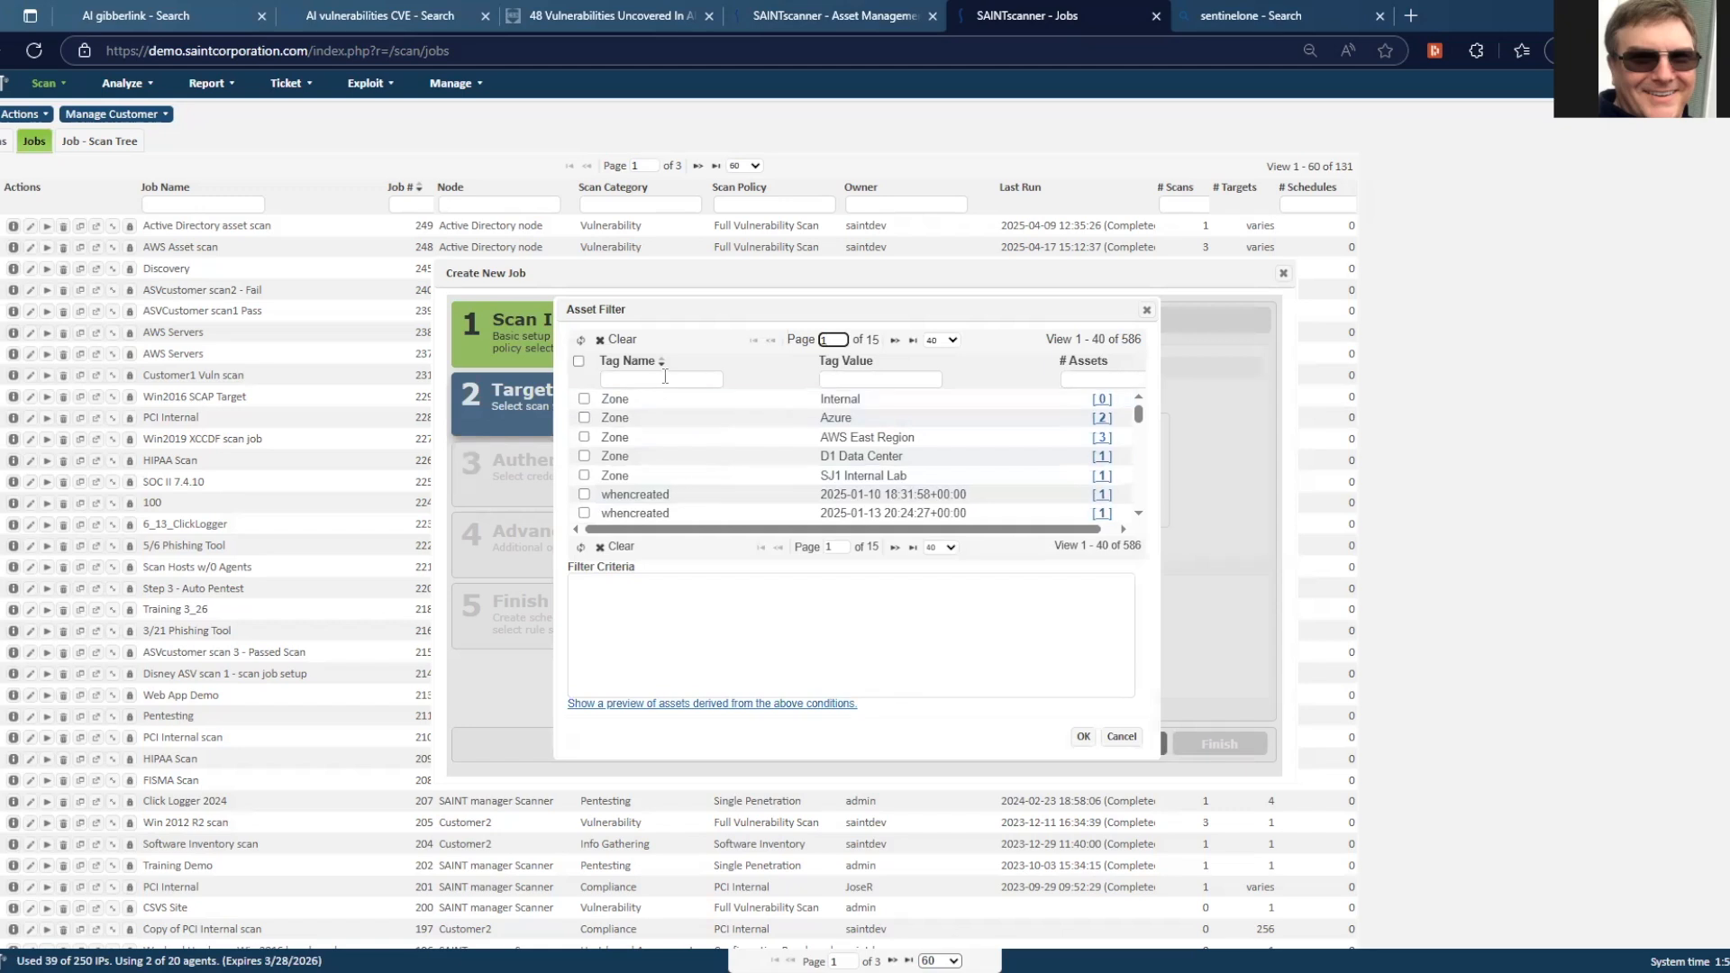
click(665, 379)
text(Asset Source)
key(Return)
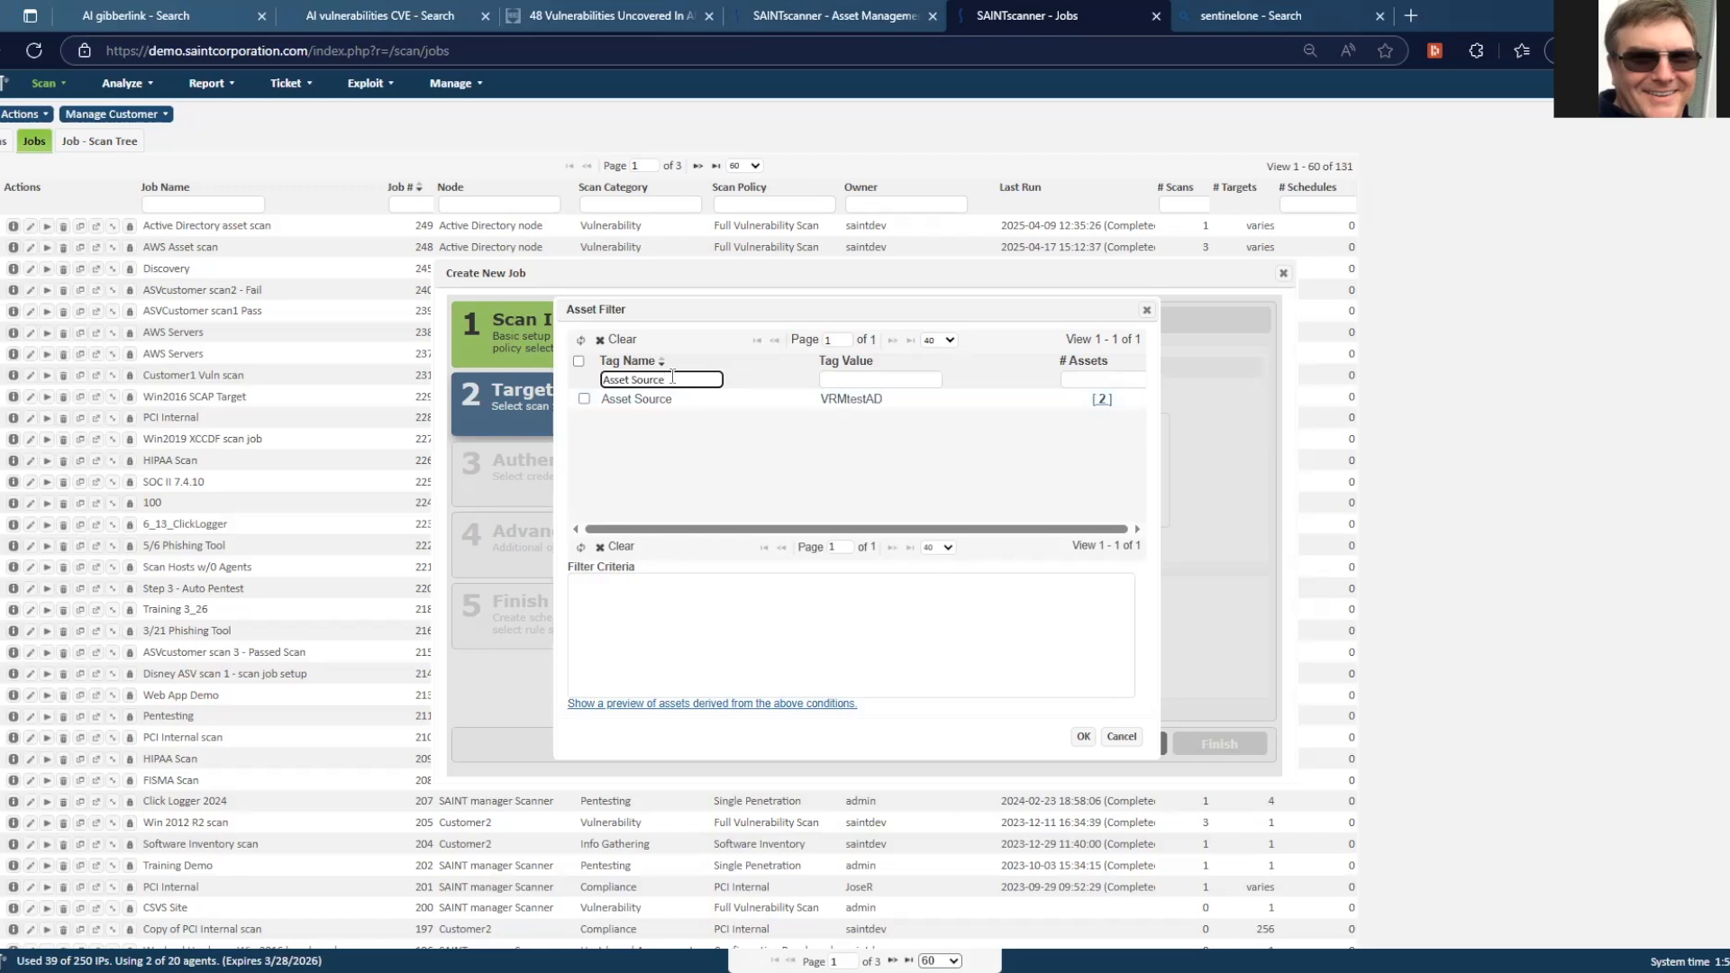
click(584, 398)
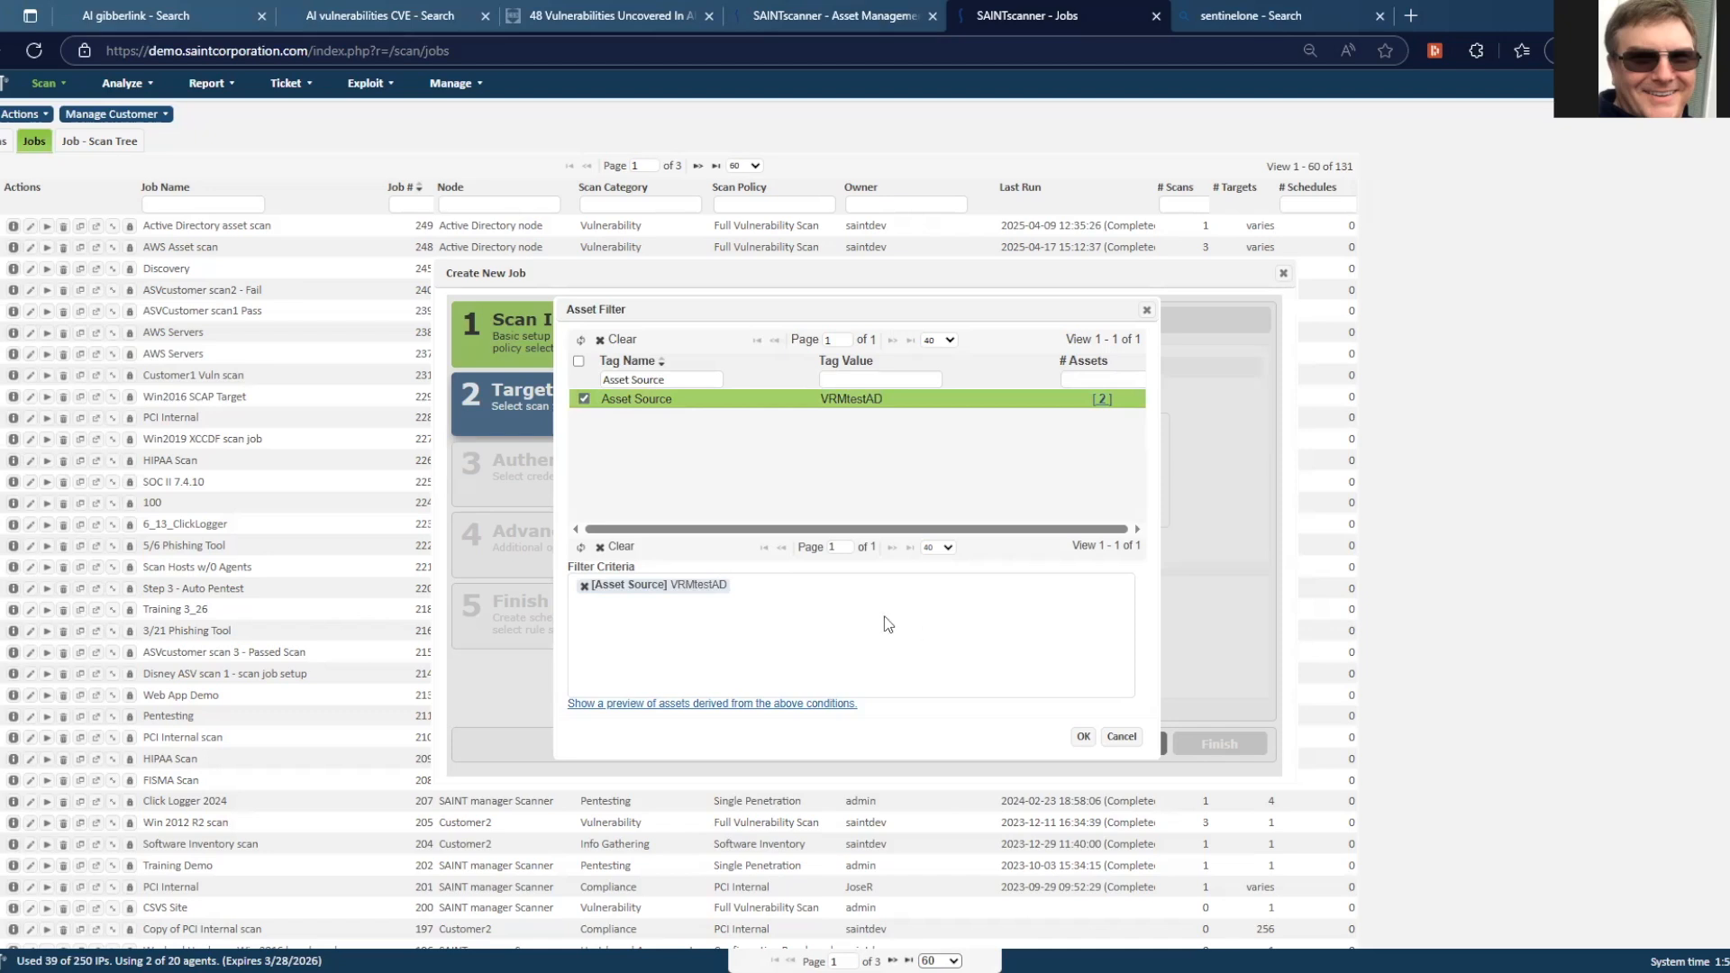
click(1083, 736)
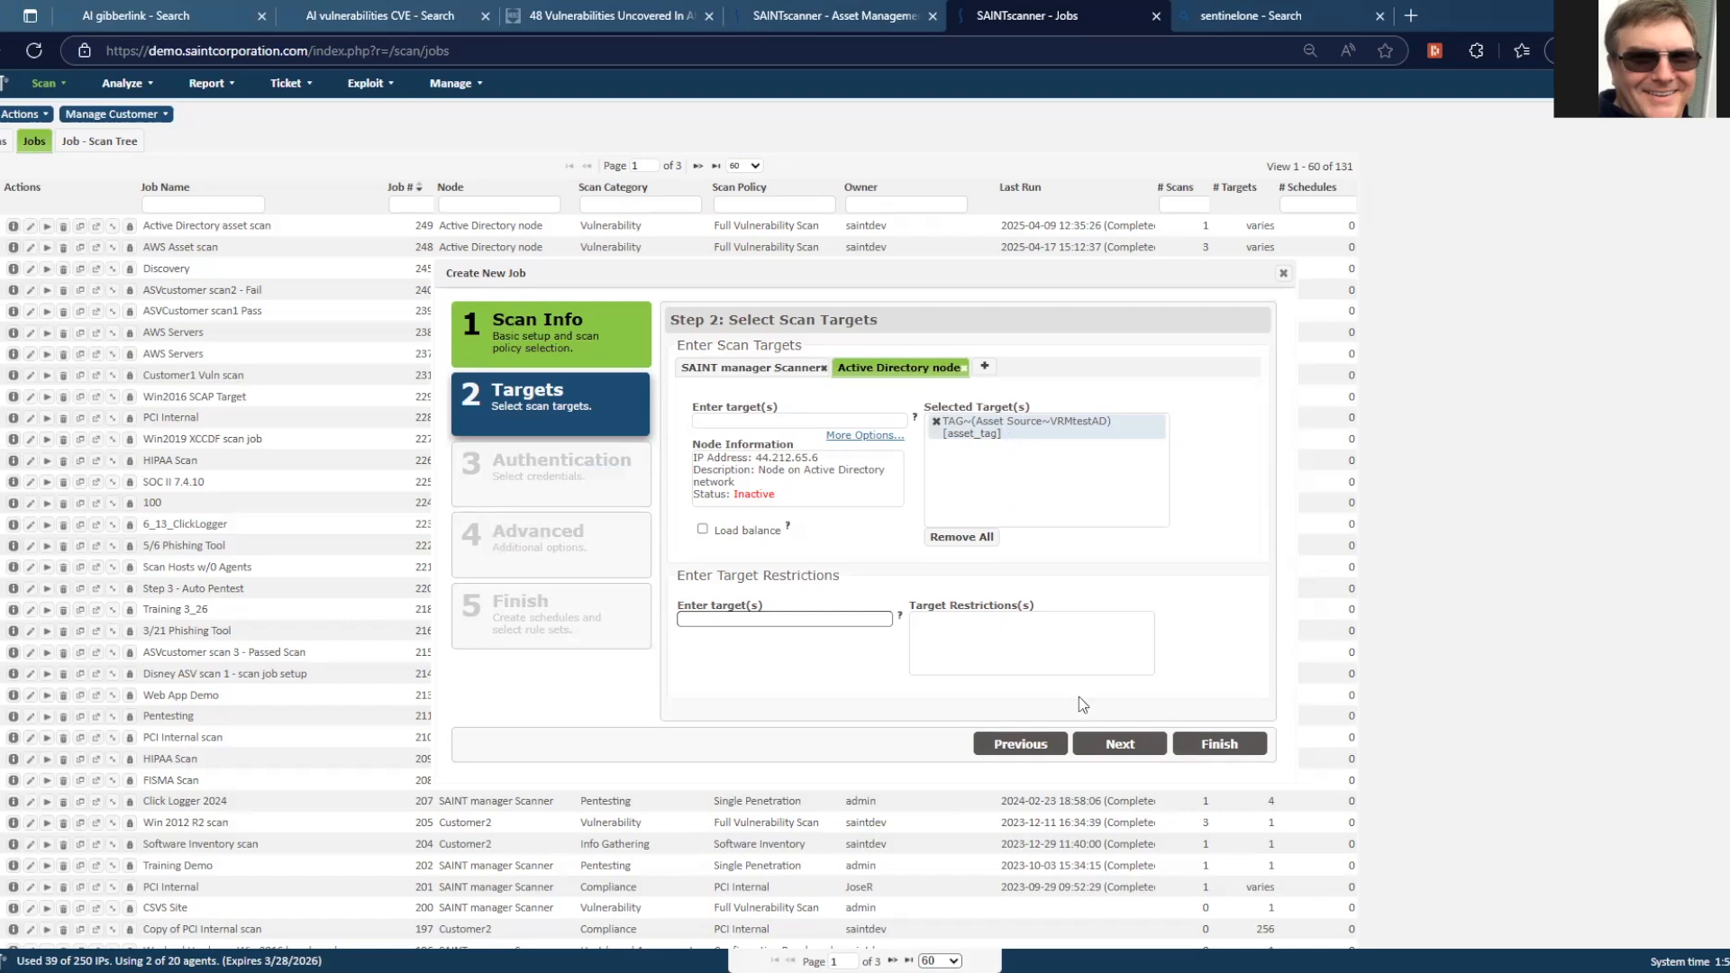
Keep the default authentication and advanced settings and add an immediate schedule to the job.
click(1096, 746)
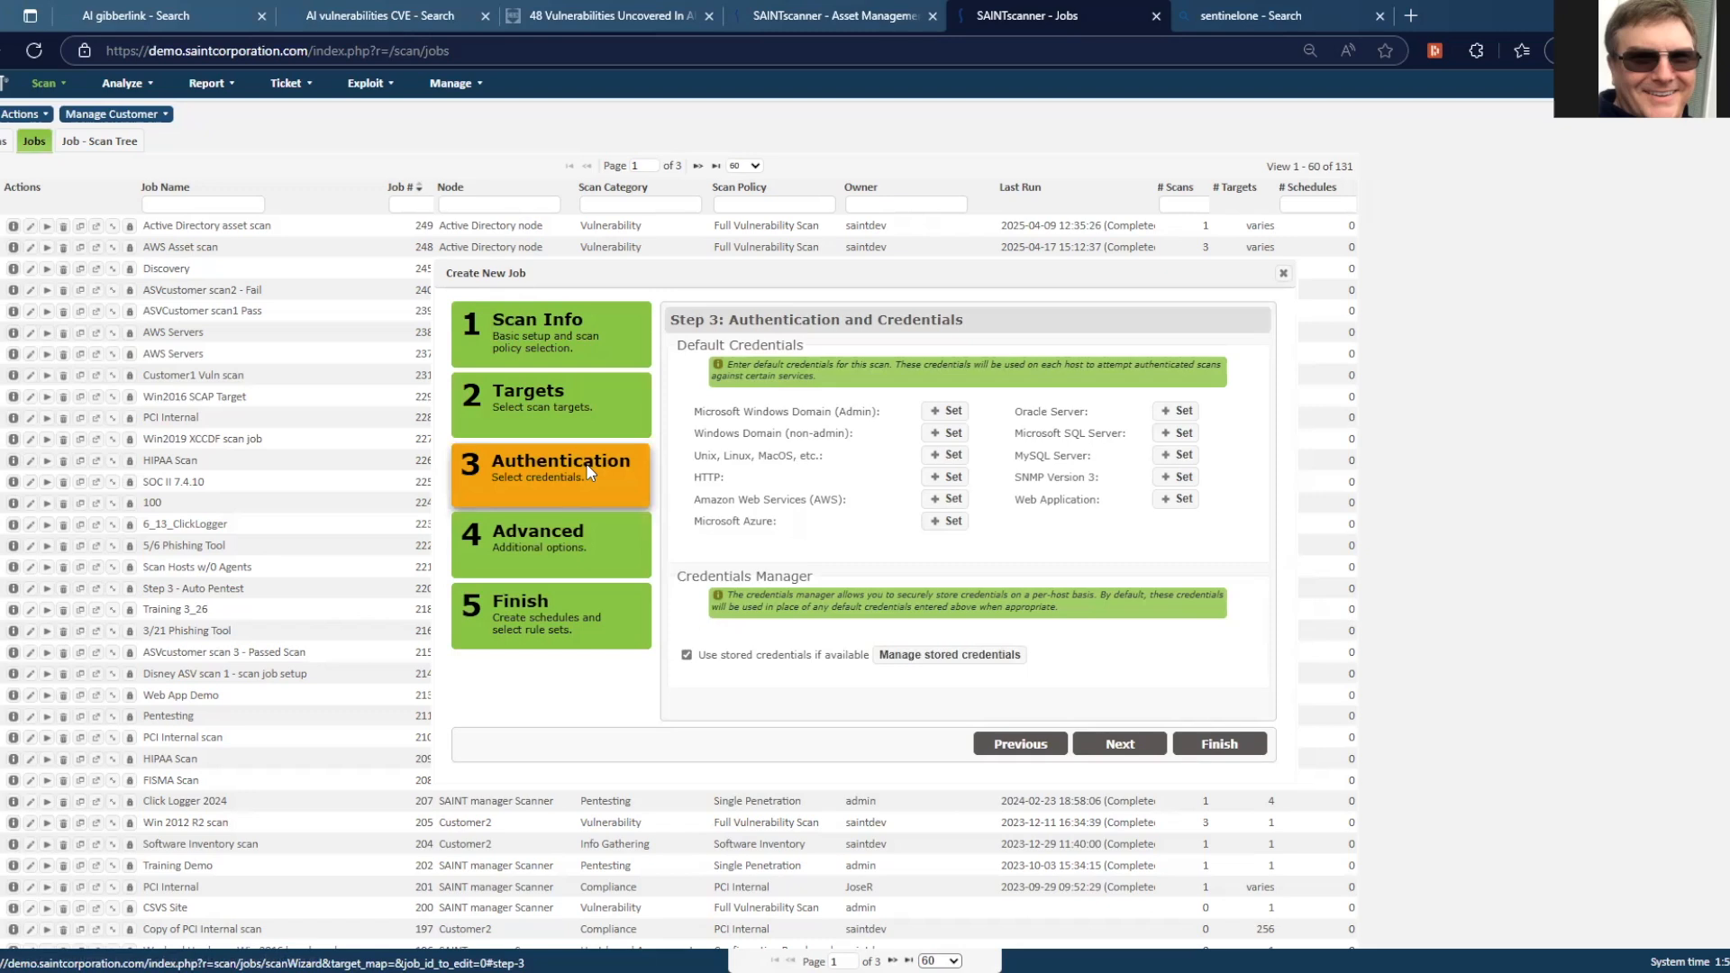
click(1103, 744)
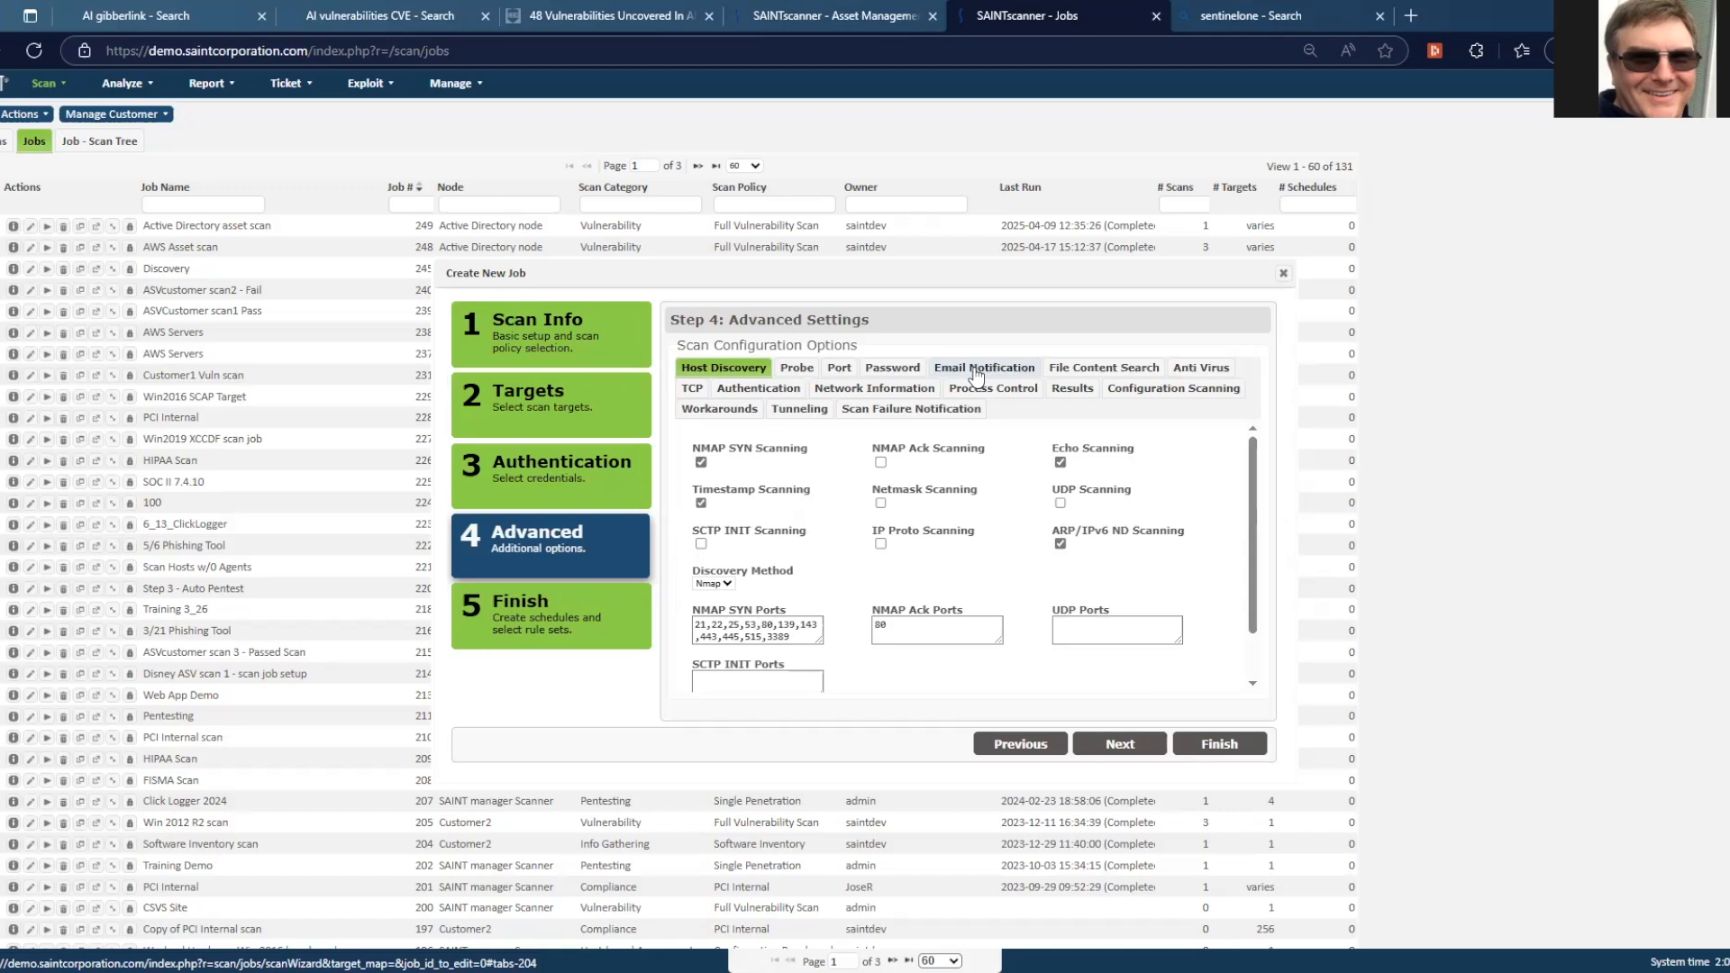
click(1115, 745)
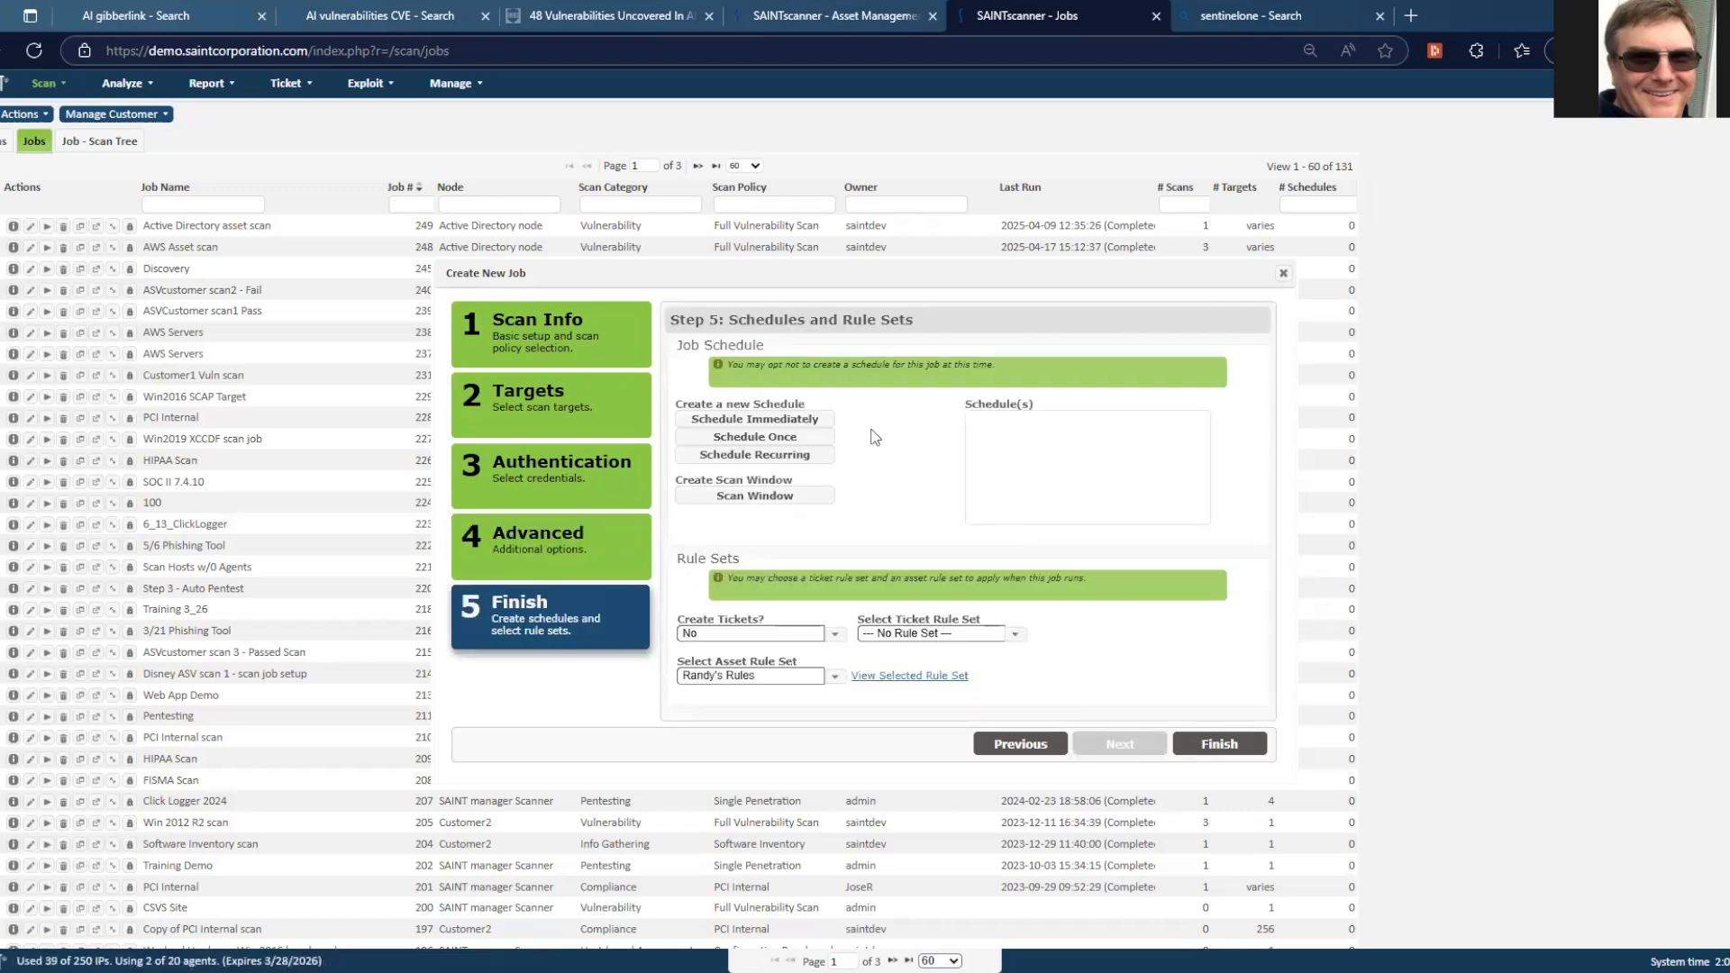
click(826, 419)
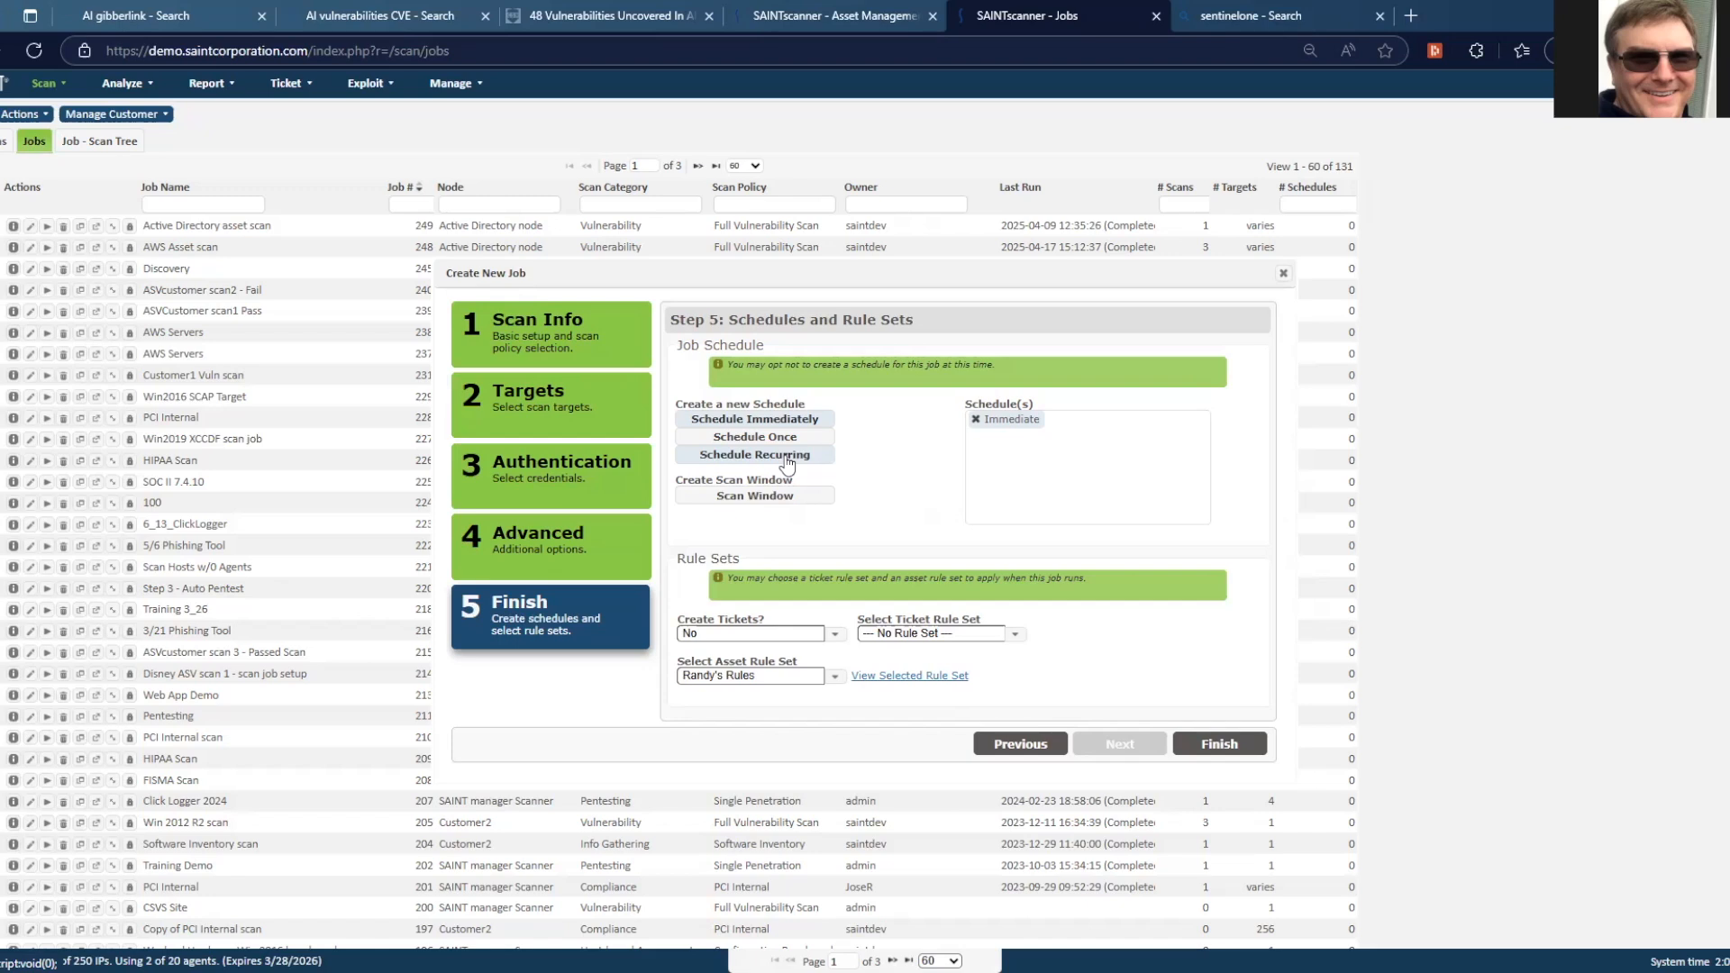
Add a recurring schedule that runs the job monthly on day 1 at 15:00 with no end date.
click(787, 458)
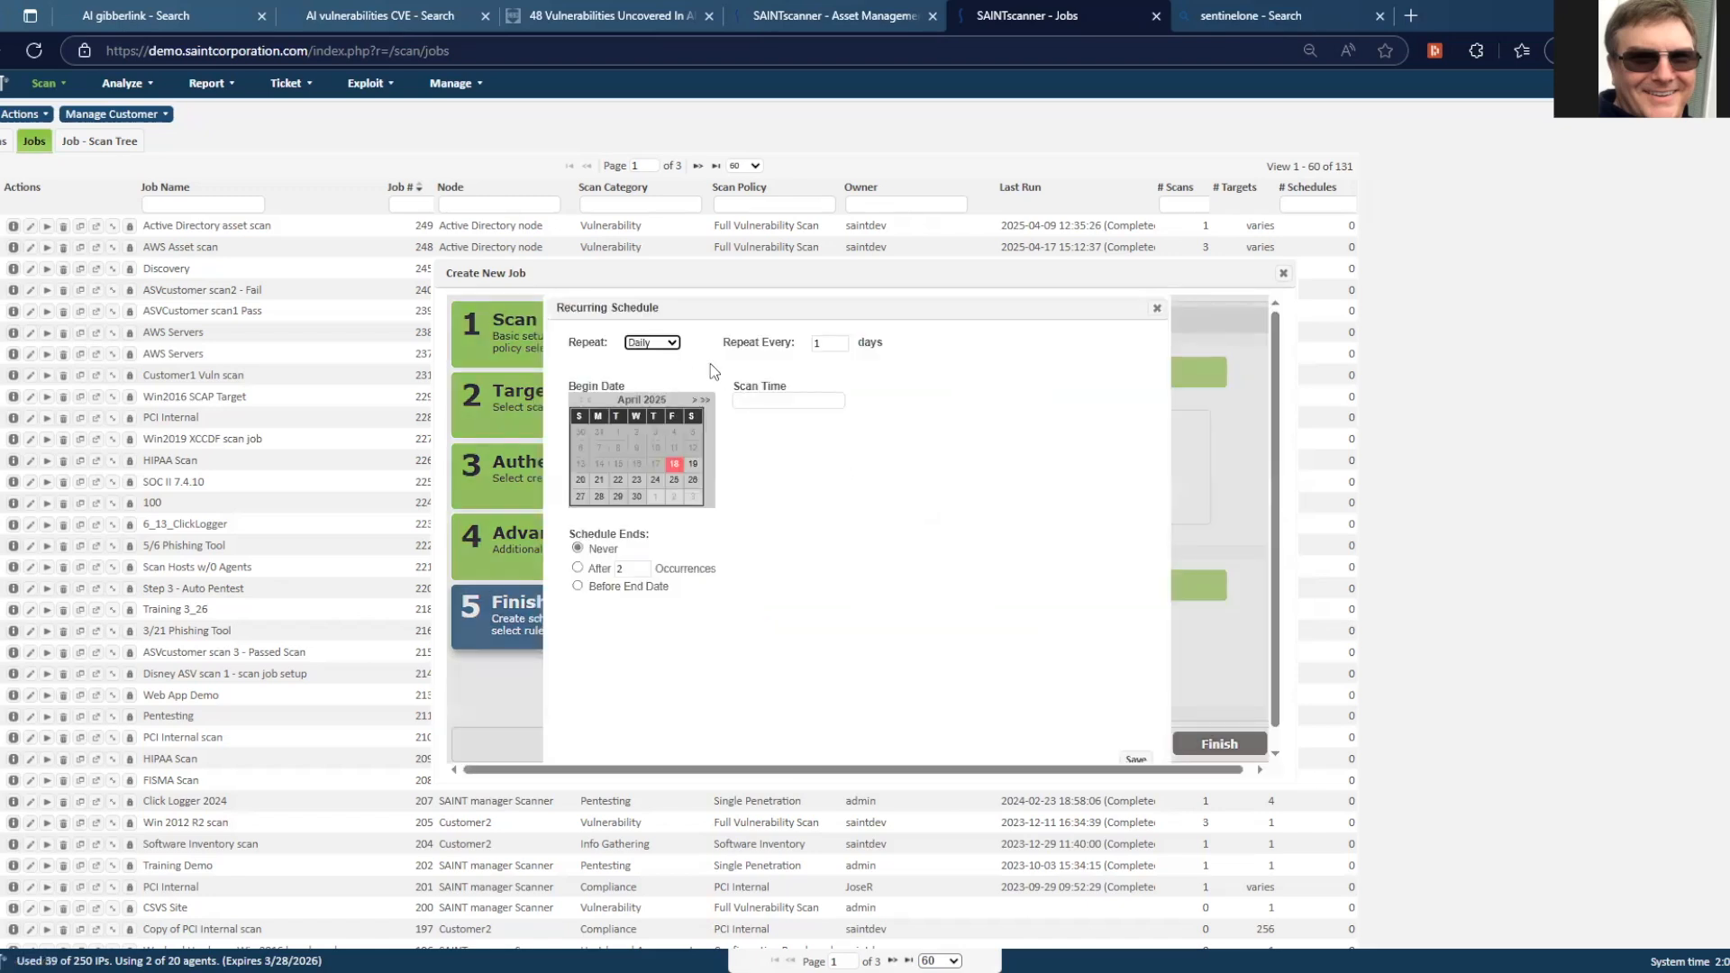
click(672, 346)
click(657, 413)
click(777, 441)
drag(790, 488, 866, 492)
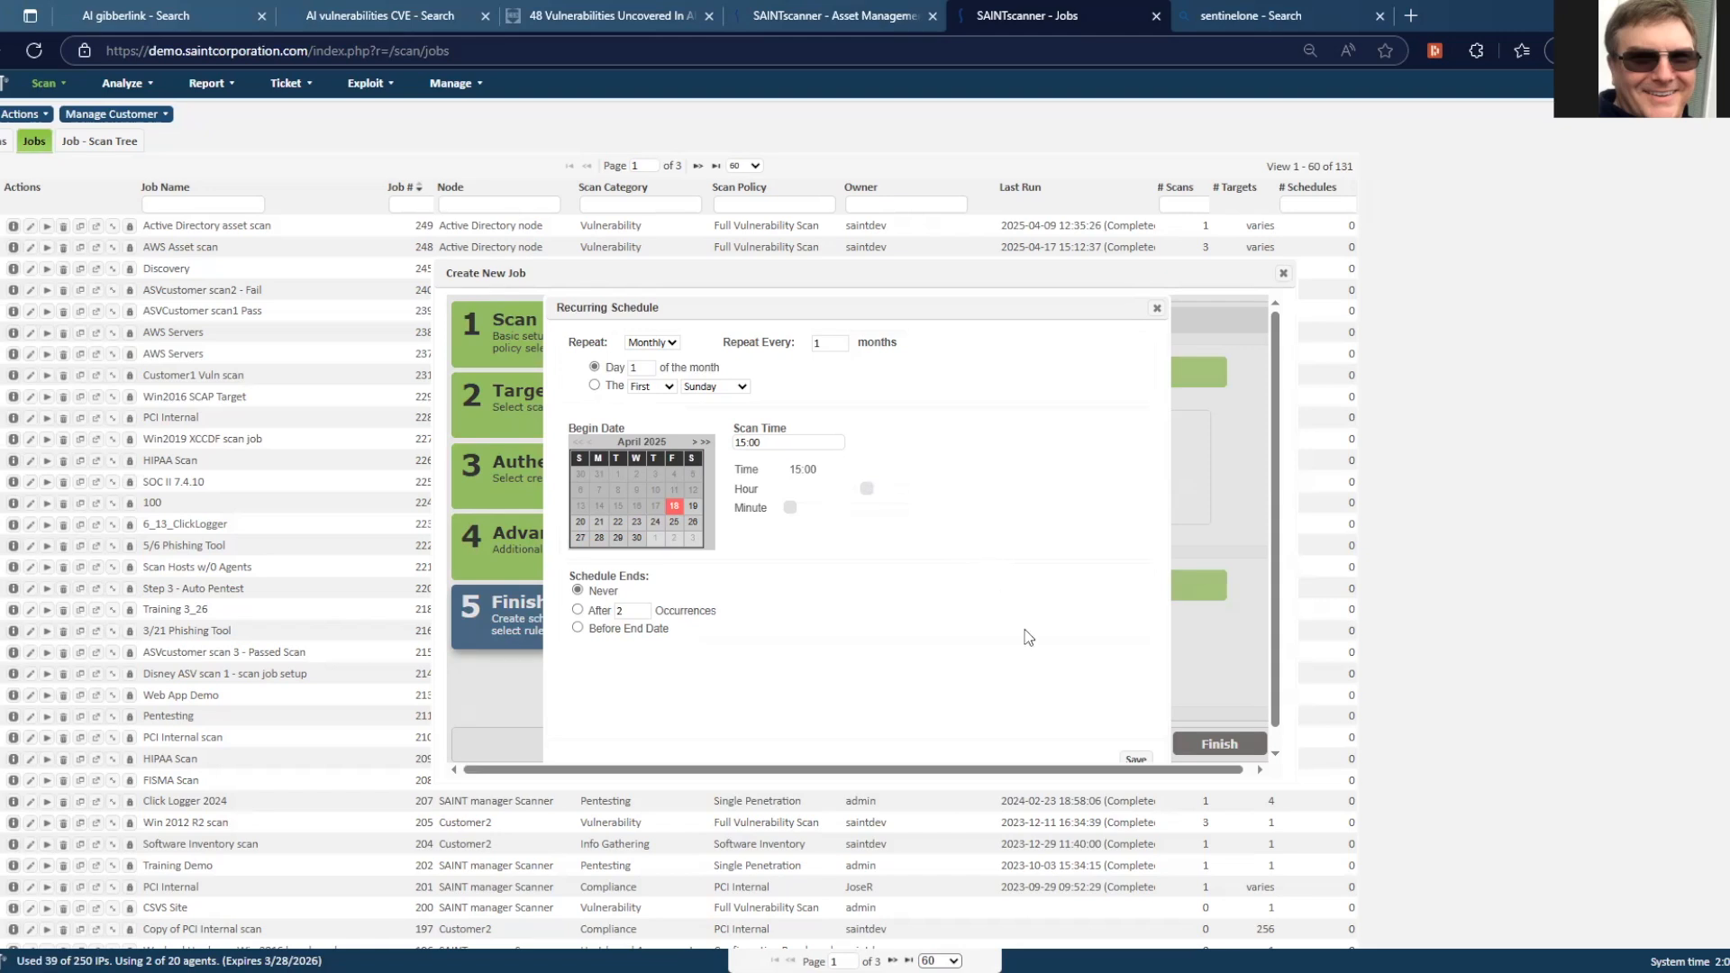
click(1135, 760)
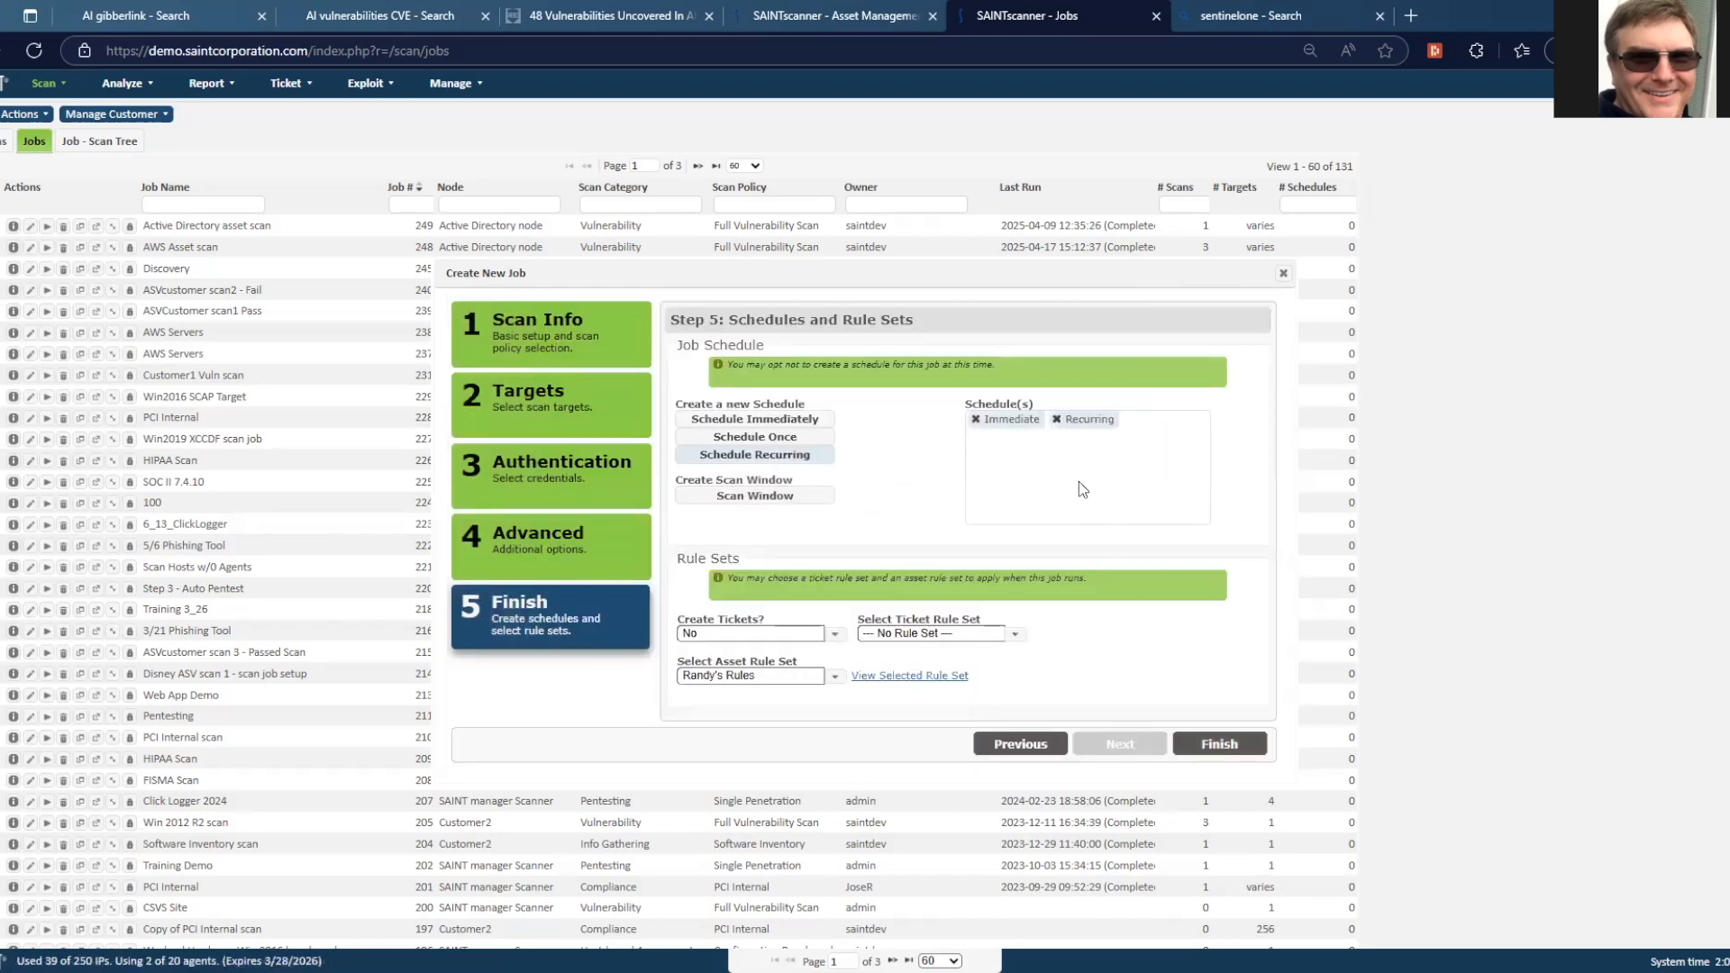